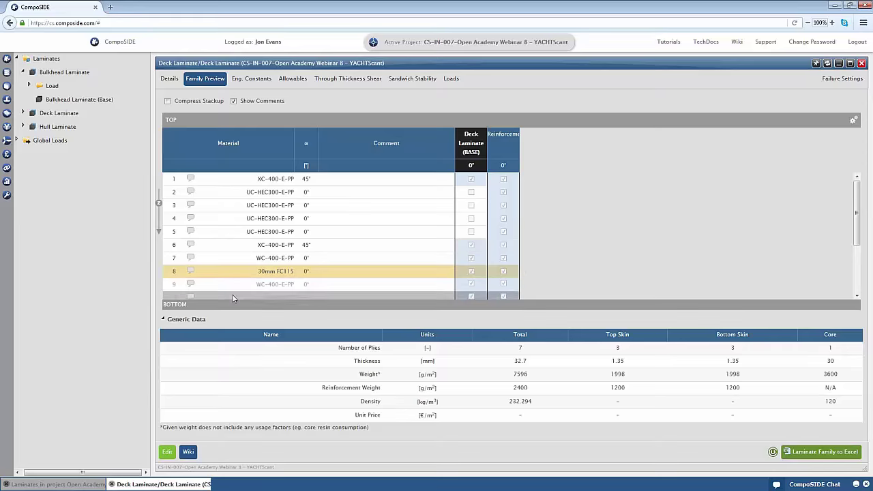
- Open the Deck Laminate family for editing and change its sequence type to Total
click(194, 319)
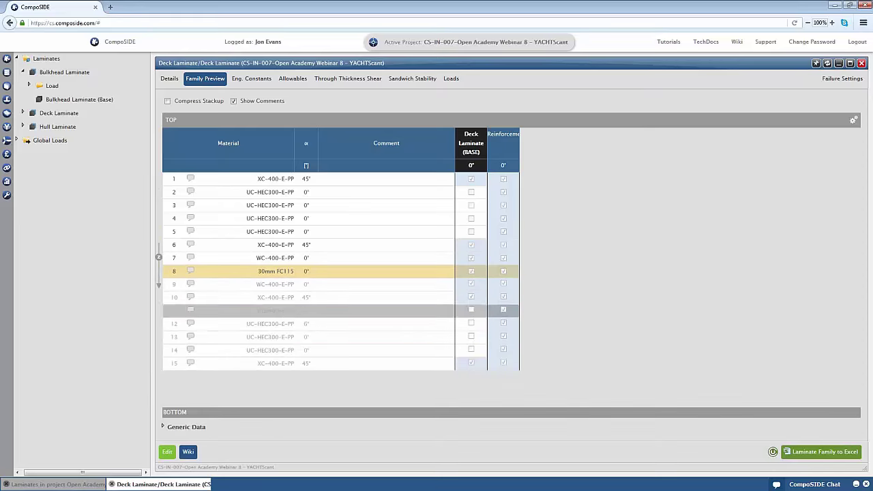
click(298, 271)
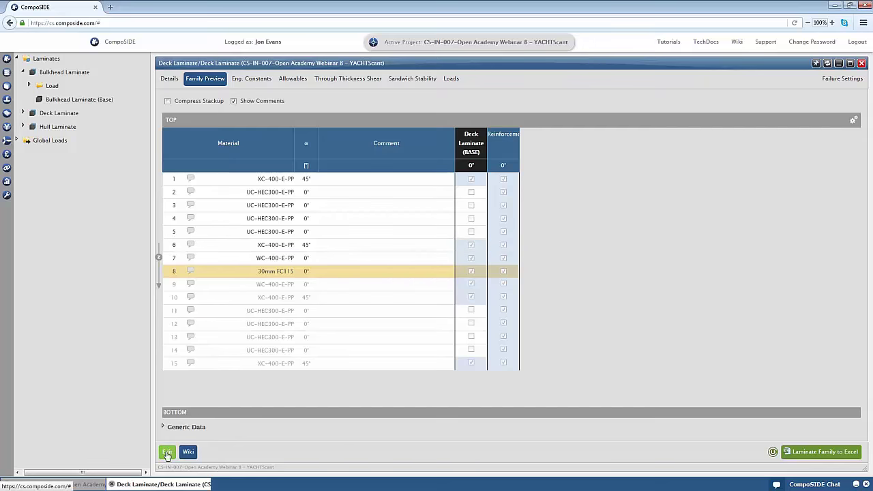
click(167, 453)
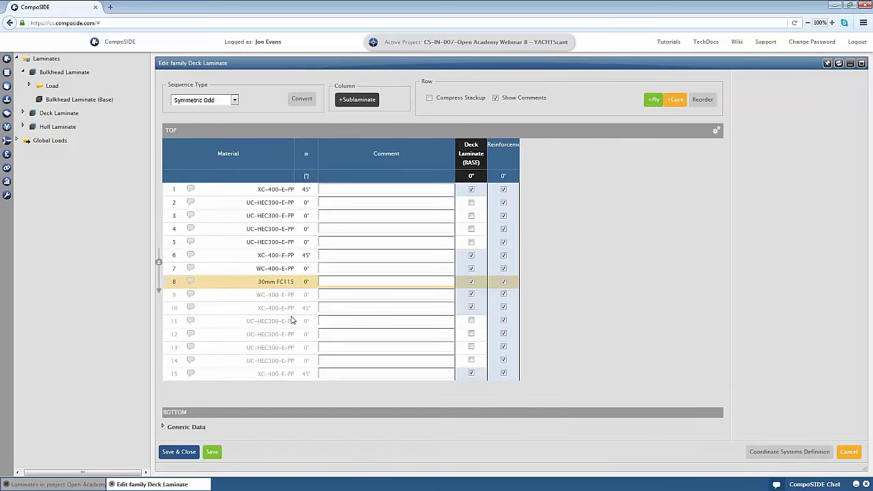
click(234, 101)
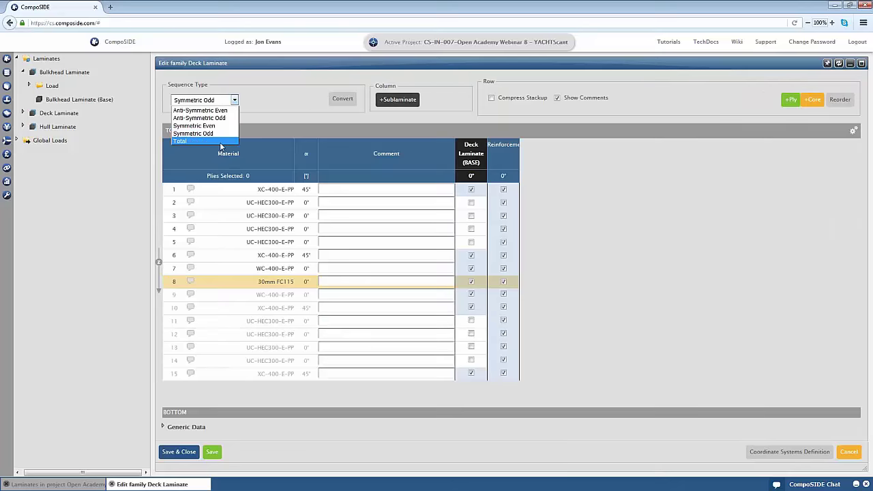
click(219, 142)
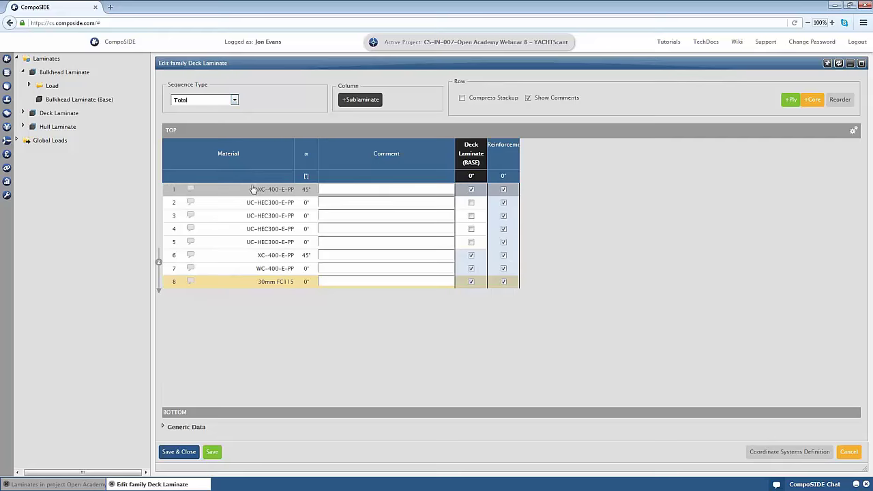
- Add a WC-200-E-PP ply with a 45° alpha directly above the WC-400-E-PP ply in the stack-up
click(244, 273)
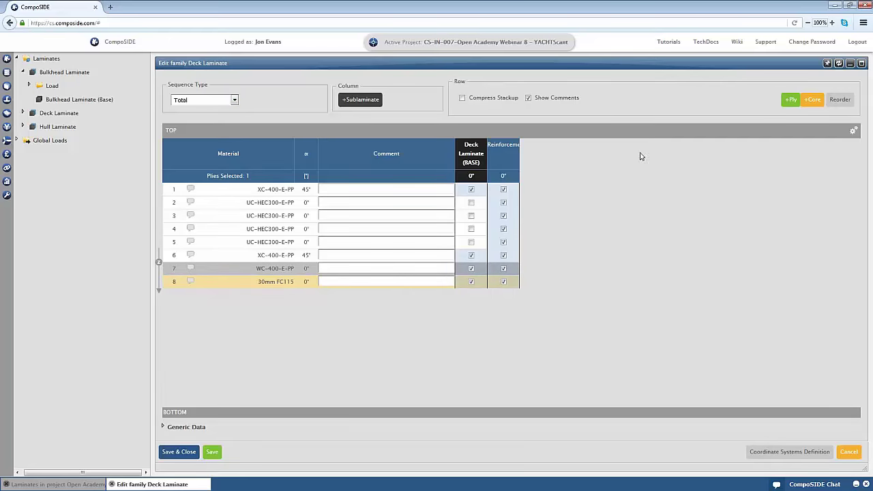
click(788, 103)
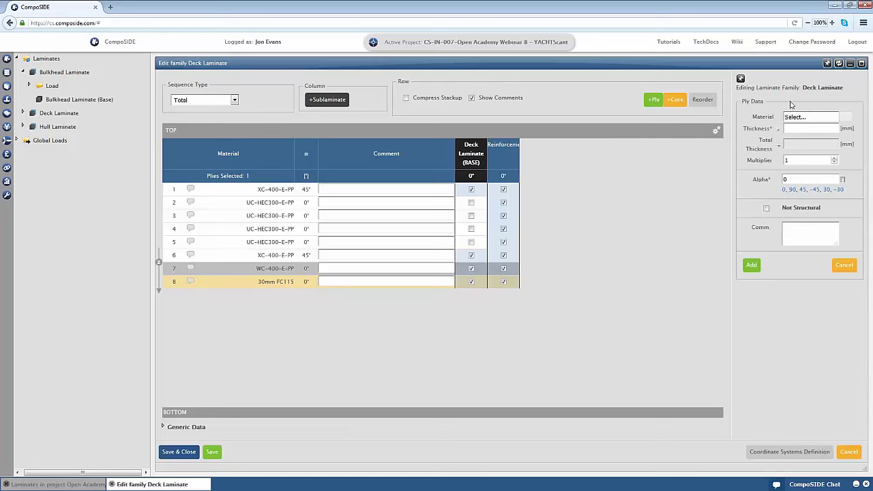
click(850, 121)
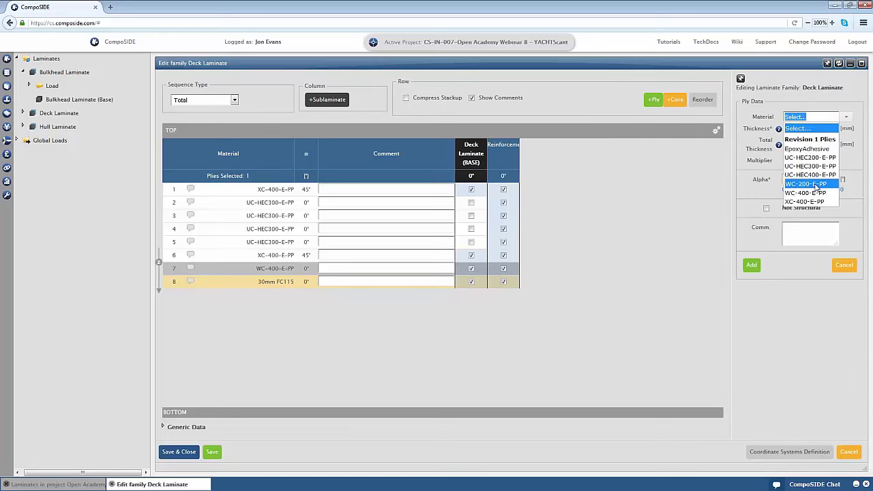
click(817, 186)
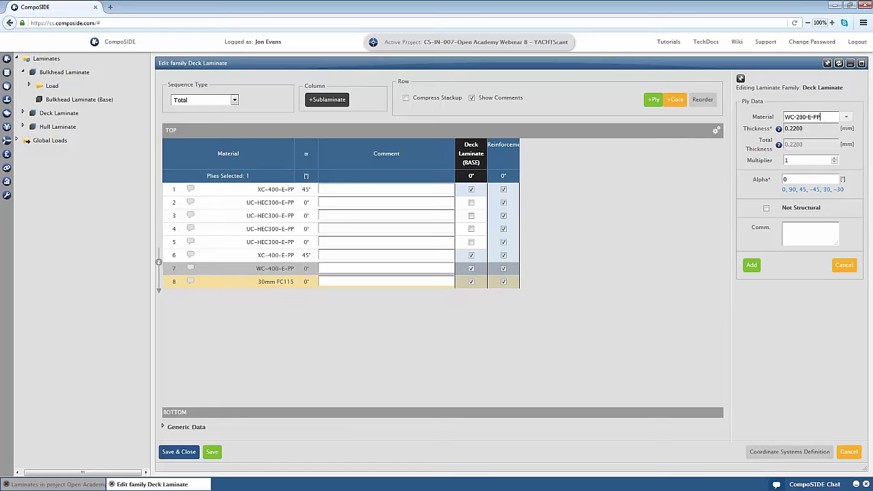
click(804, 190)
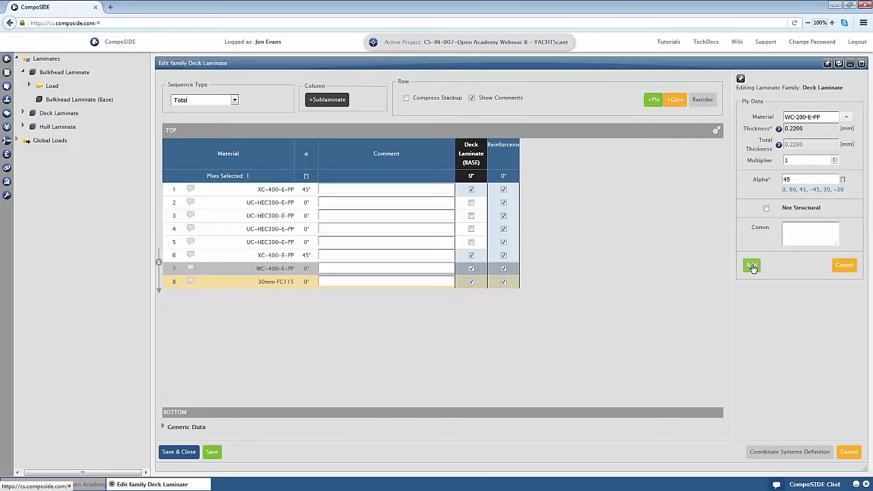
click(752, 266)
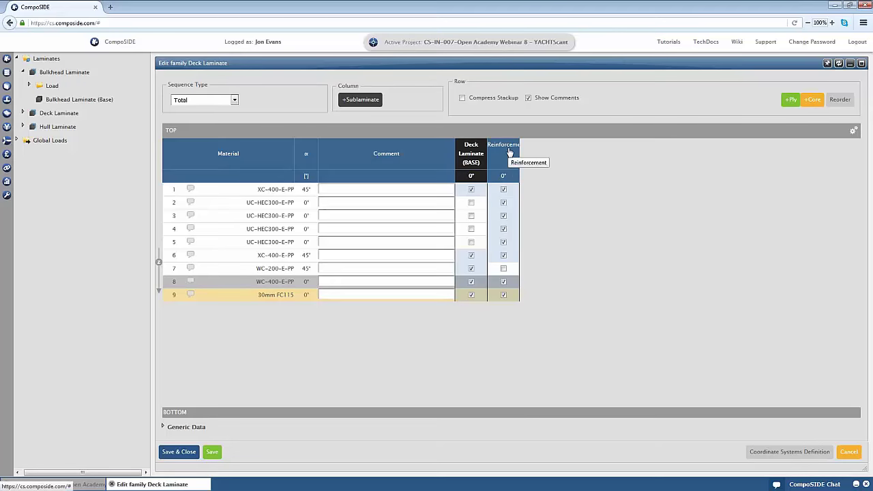
- Include the WC-200-E-PP ply in the Reinforcement sublaminate and set the family's sequence type to Symmetric Odd
click(503, 268)
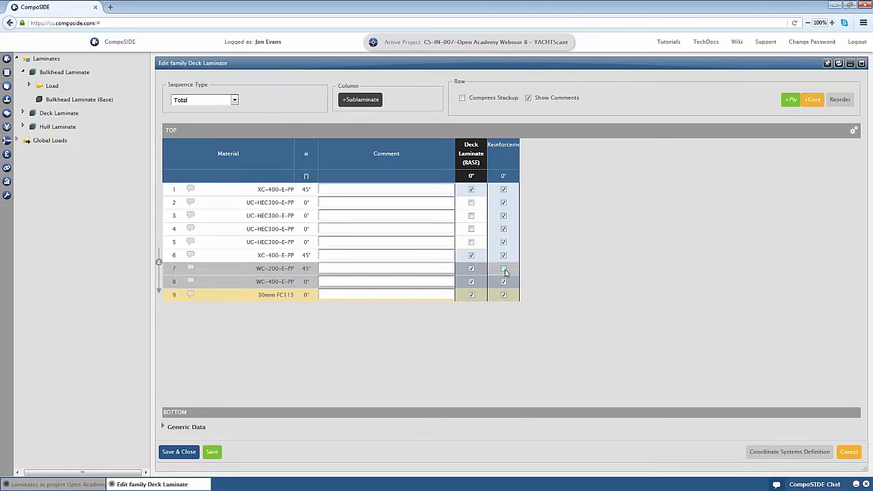
click(560, 277)
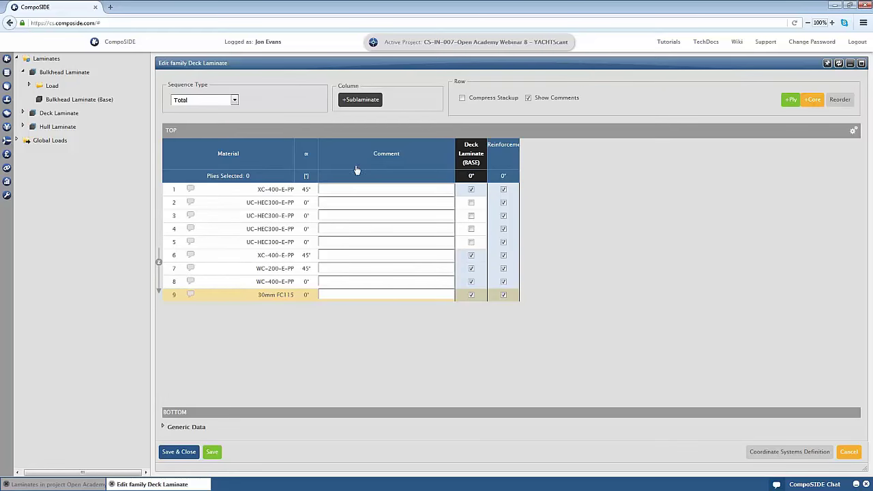
click(234, 100)
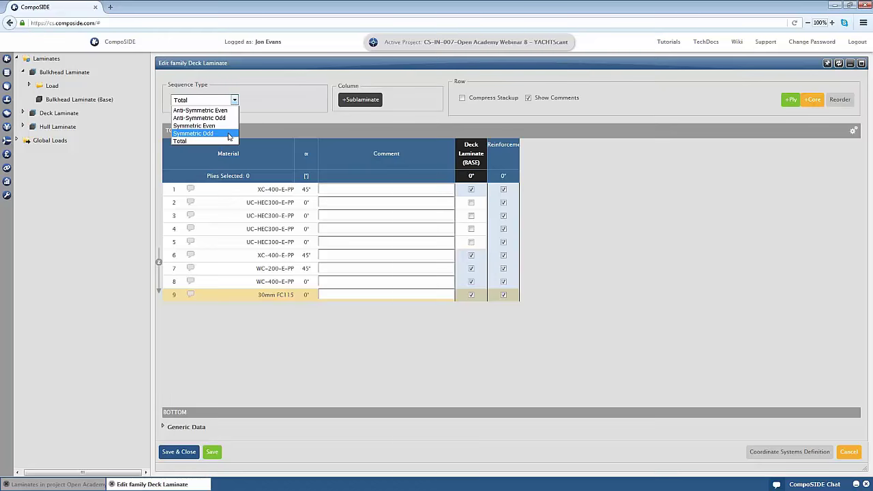
click(204, 134)
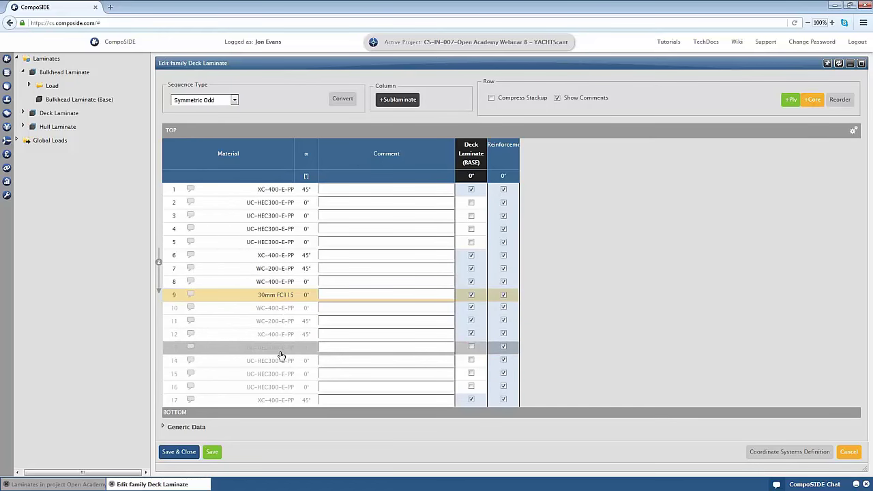
- Create a sublaminate named Reinforcement 2 in the Deck Laminate family and include plies 4 to 14 in it
click(400, 99)
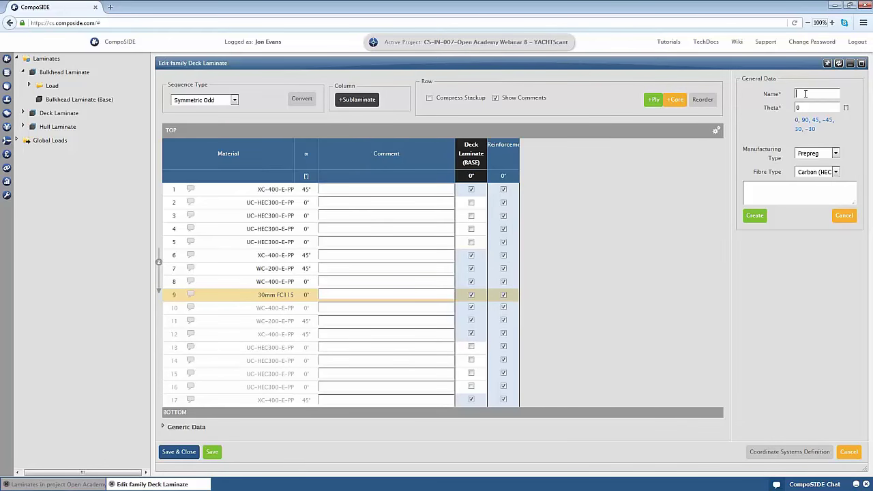
text(Reinforcement 2)
click(755, 215)
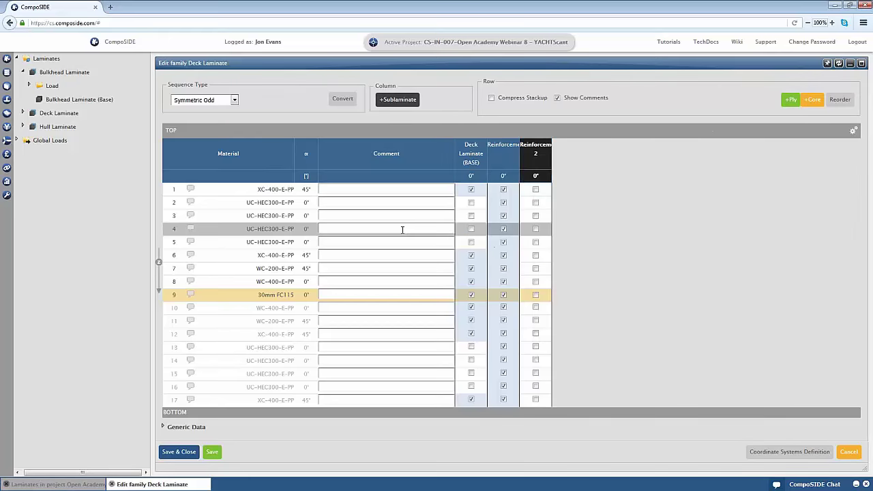
drag(299, 231, 282, 360)
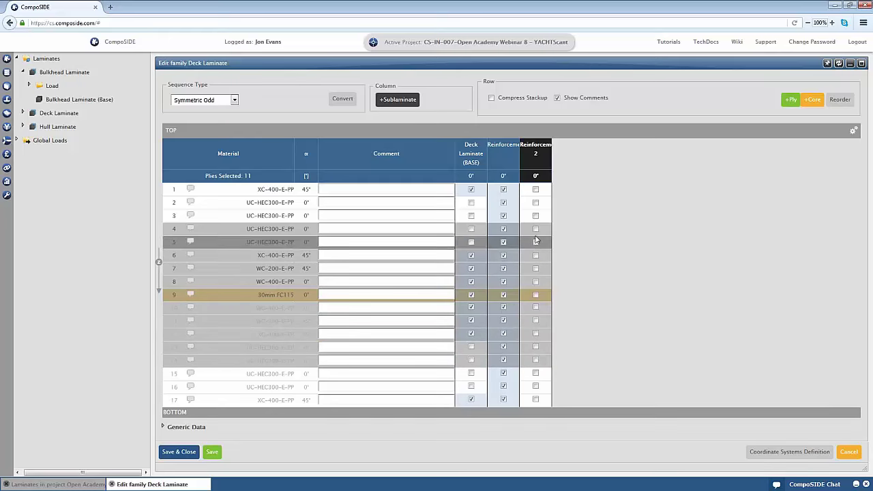
click(535, 241)
click(631, 248)
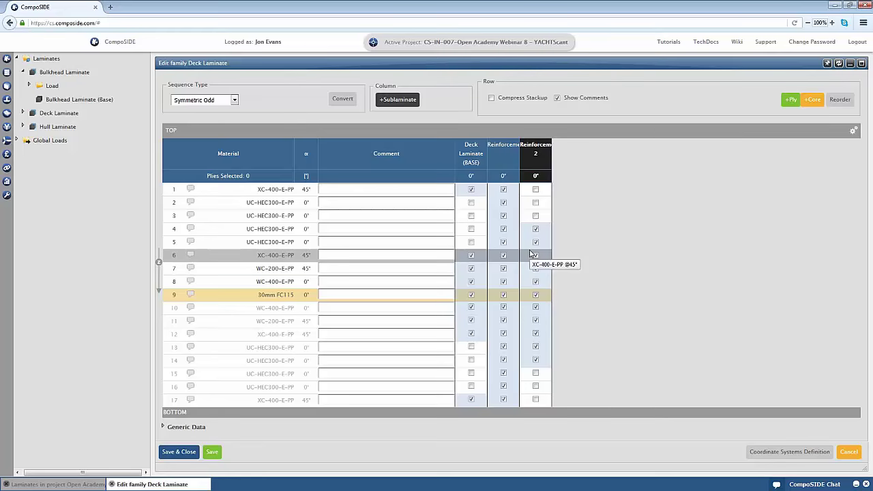
- Save and close the Deck Laminate family edits, and expand the base laminate's generic data
click(178, 452)
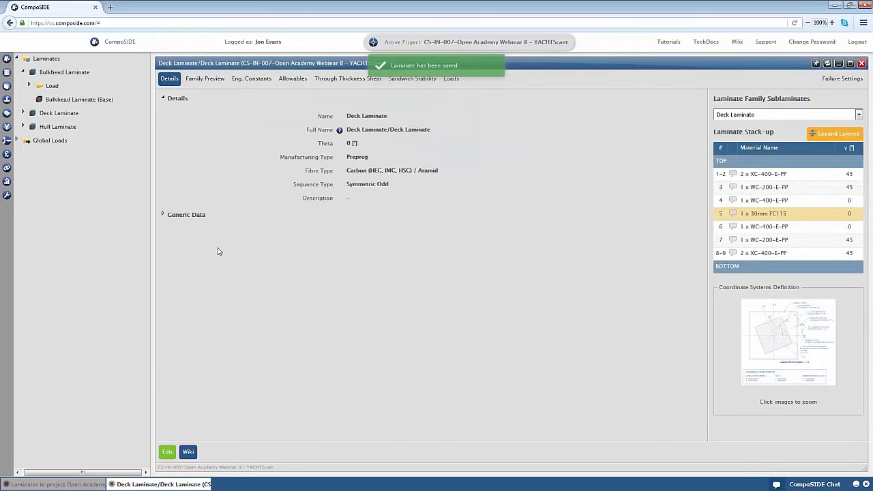
click(190, 216)
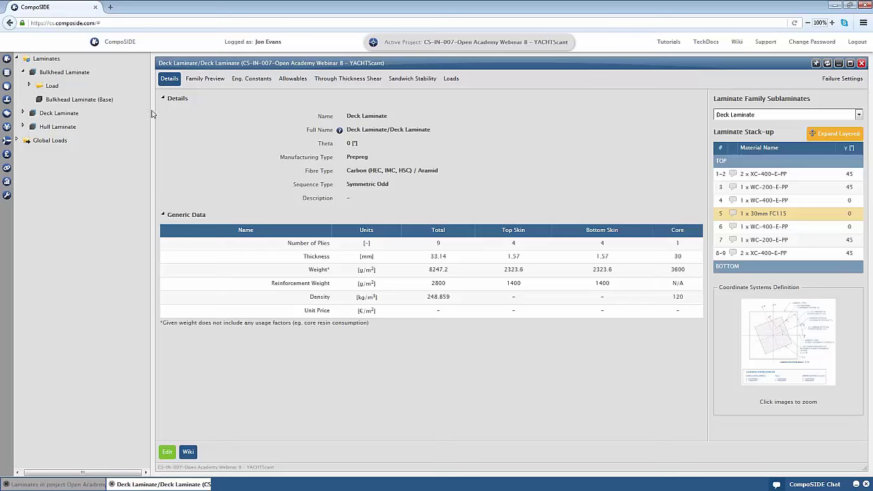
- Create a report for Bulkhead Laminate (Base) named Bulkhead laminate, using the Laminate Report template without a report group
right_click(106, 102)
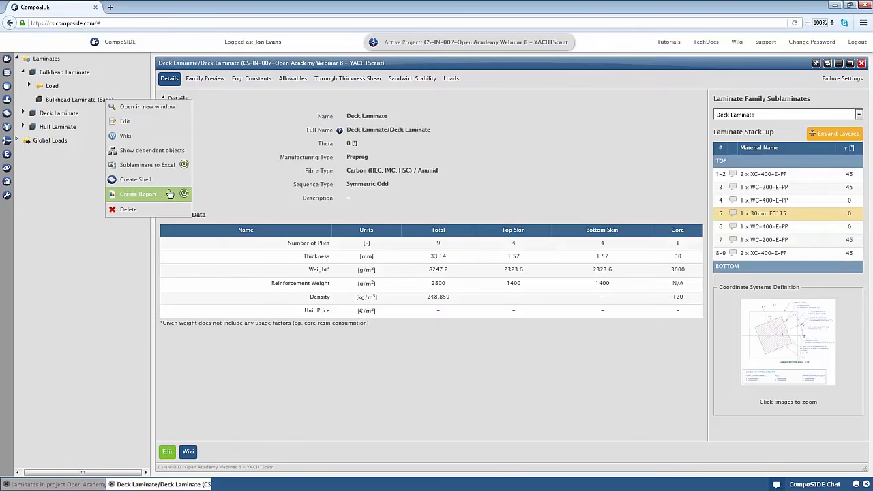
click(138, 194)
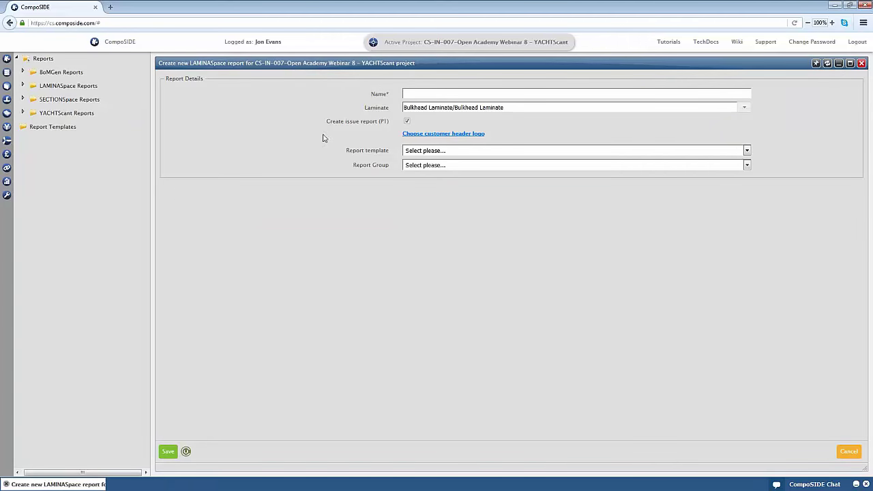
click(410, 95)
text(Bulkhead laminate)
click(444, 151)
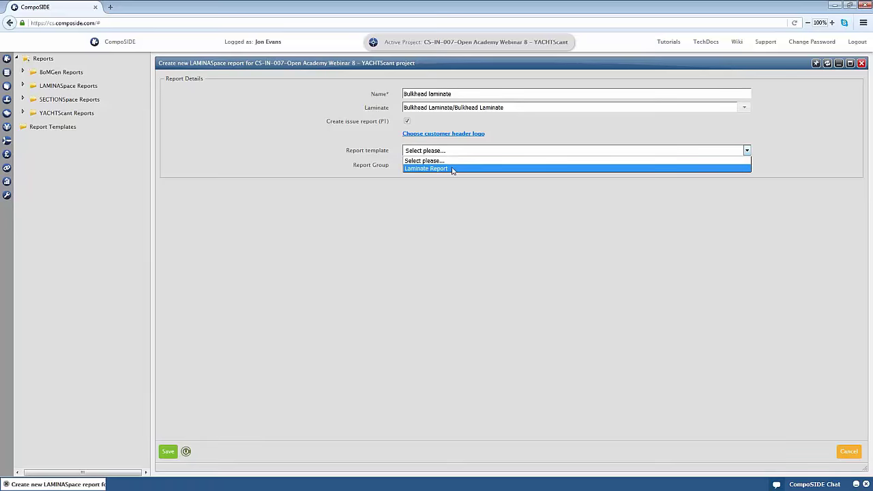
click(452, 169)
click(453, 167)
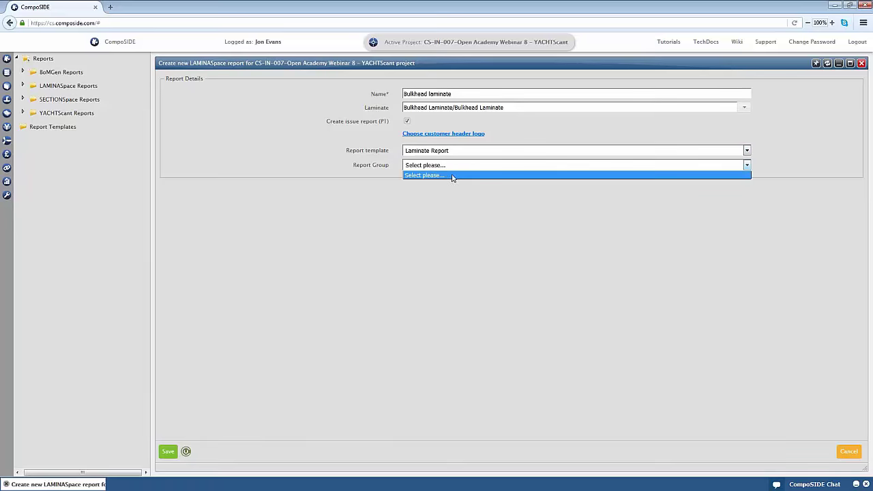
click(451, 176)
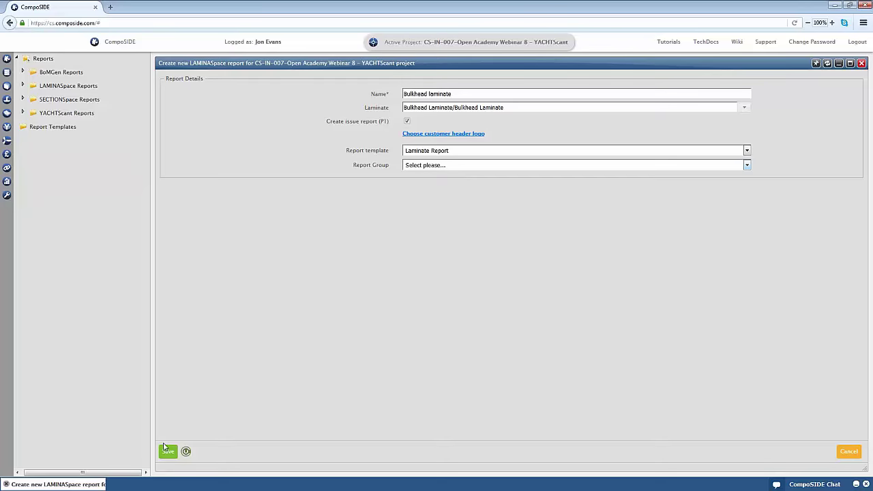
click(165, 448)
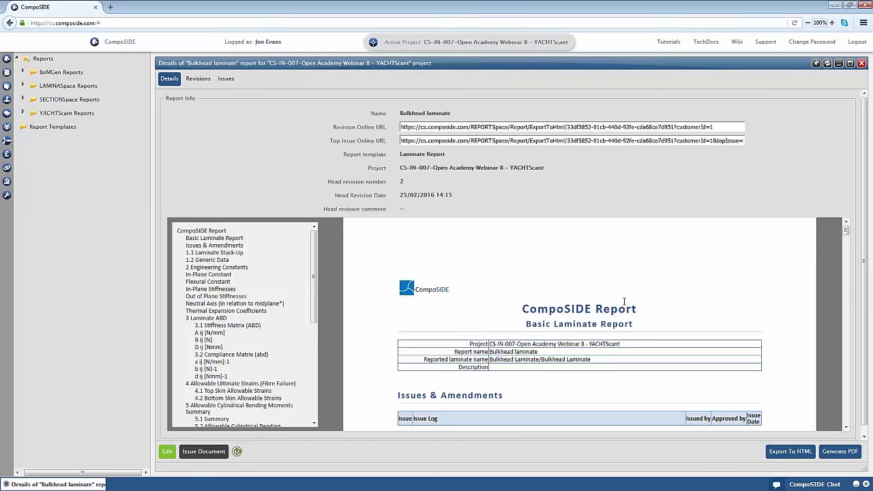
- Review the bulkhead report's stack-up, generic data, engineering constants and stiffnesses, and generate its PDF
scroll(621, 301, down, 2)
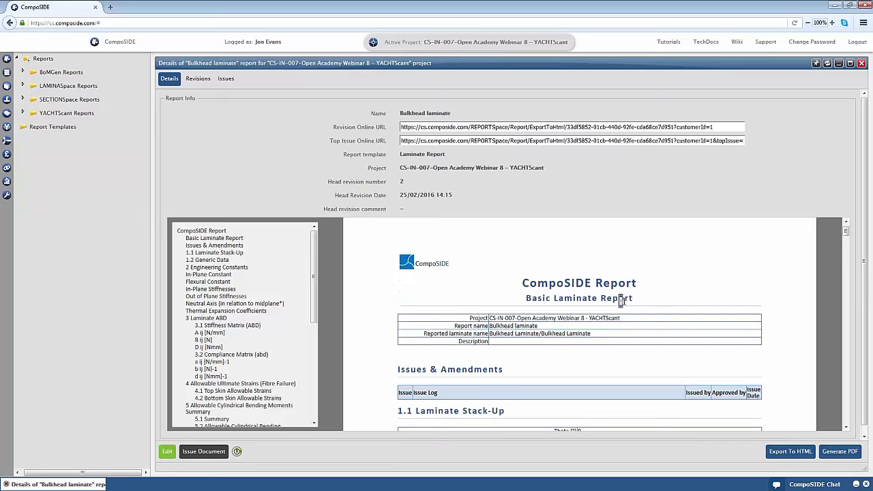
scroll(620, 300, down, 3)
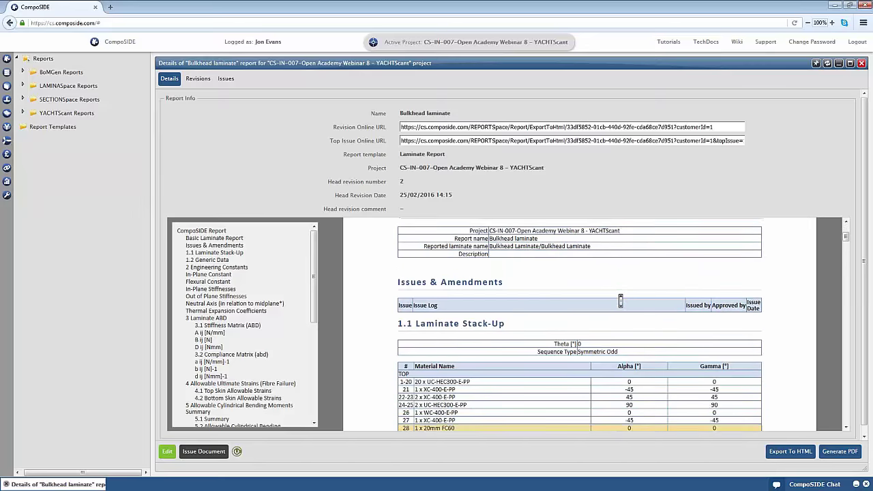
scroll(621, 301, down, 2)
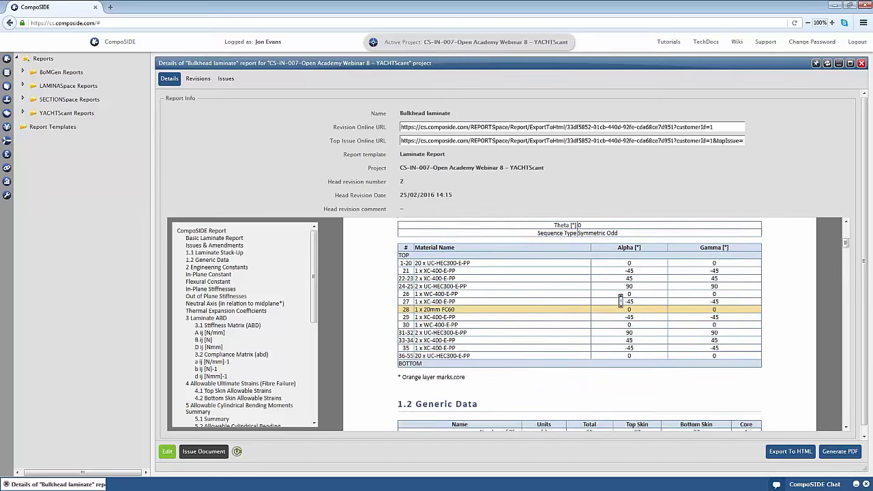
scroll(620, 301, down, 5)
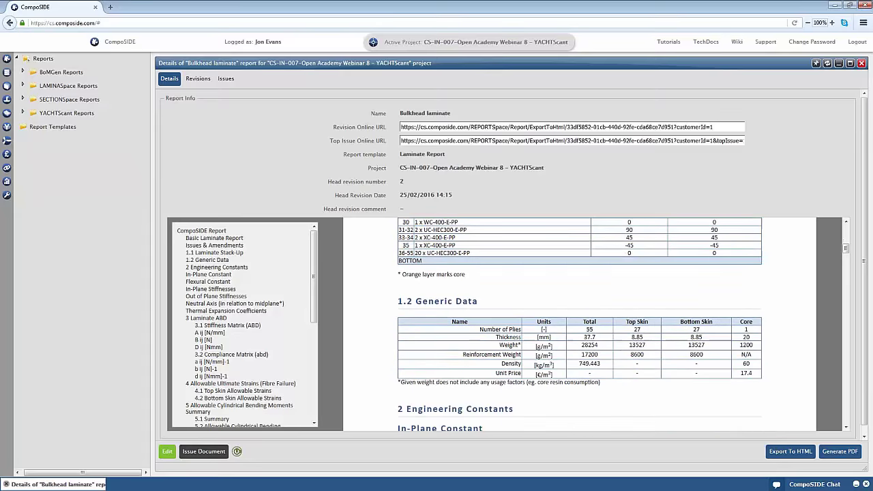
scroll(621, 301, down, 5)
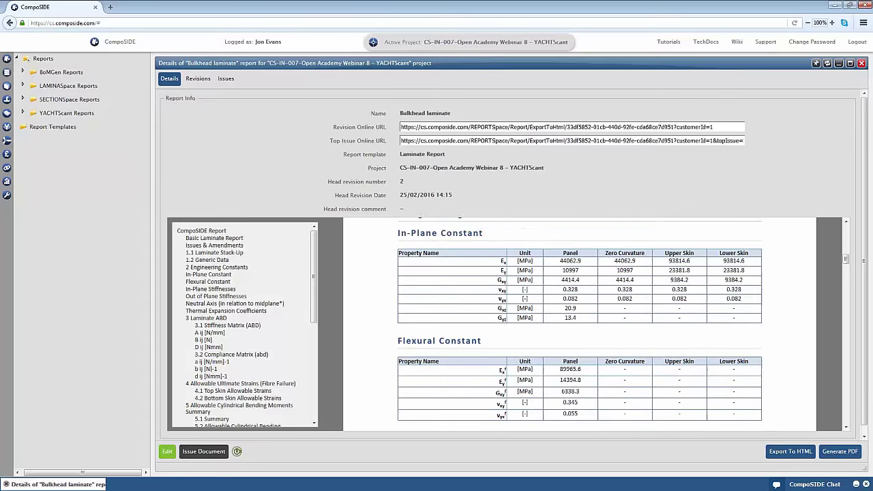
scroll(621, 300, down, 4)
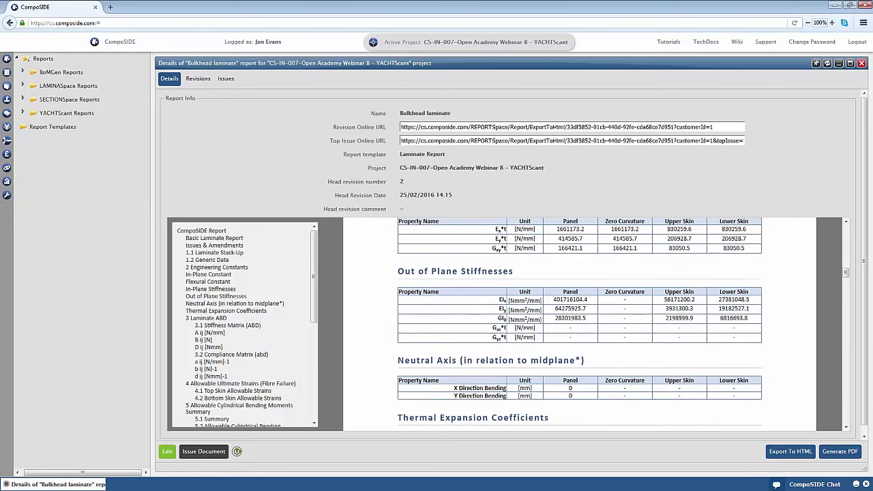
click(827, 452)
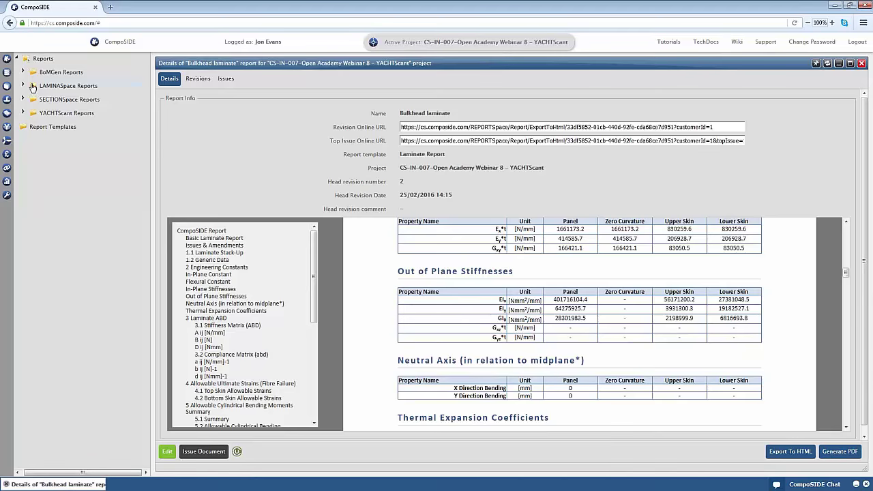
- Return to the list of laminates in the project
right_click(7, 86)
click(7, 85)
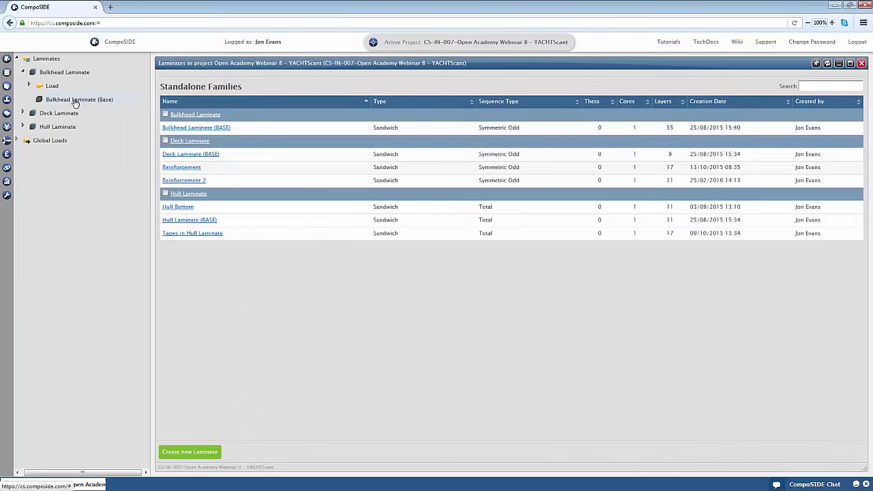
- Export the Deck Laminate's Reinforcement sublaminate to Excel and open the exported workbook in a maximized Microsoft Excel window
right_click(74, 102)
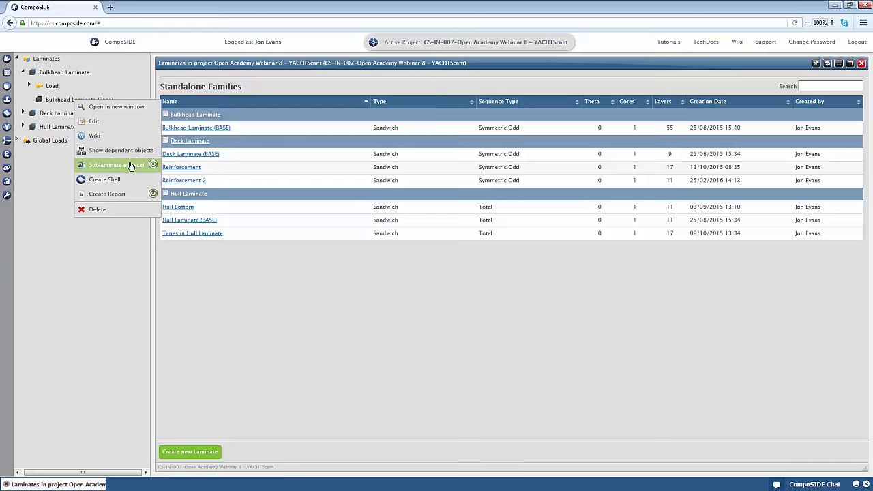
click(24, 114)
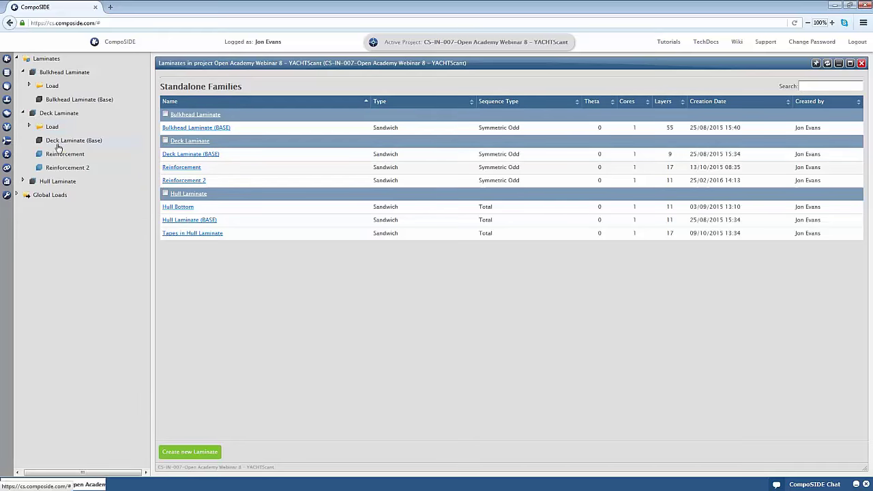
right_click(63, 155)
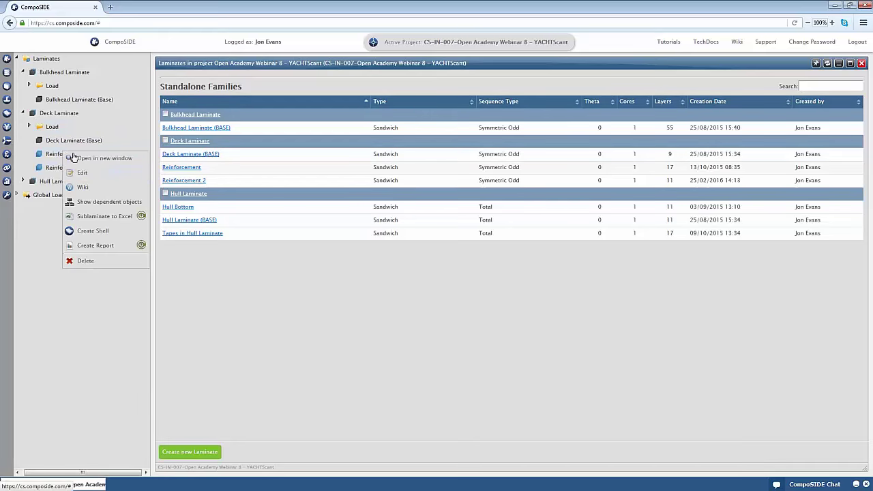
click(105, 217)
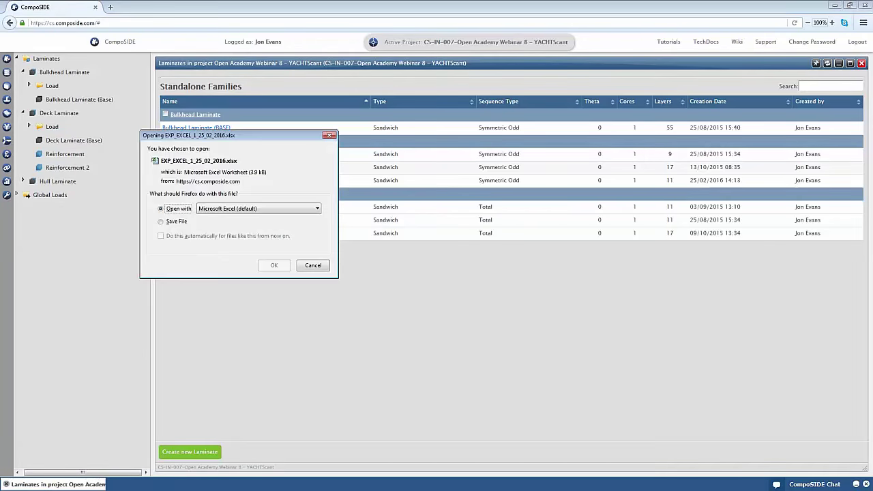
click(273, 266)
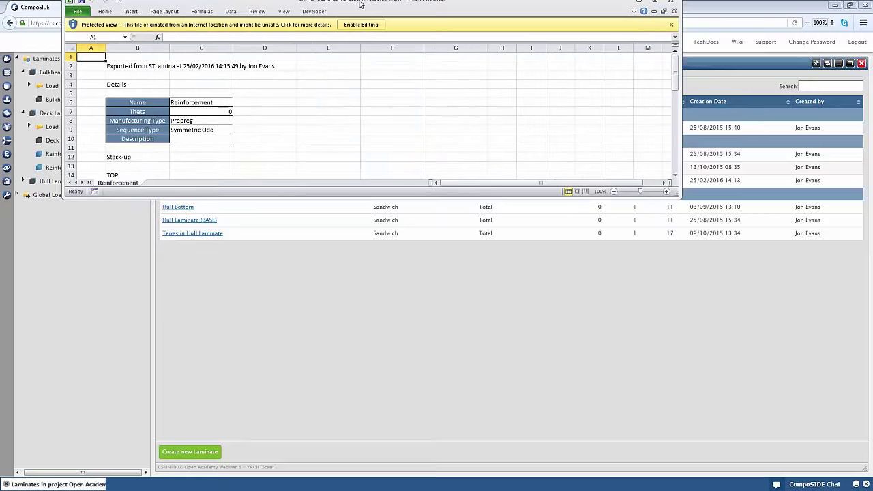
drag(359, 3, 382, 0)
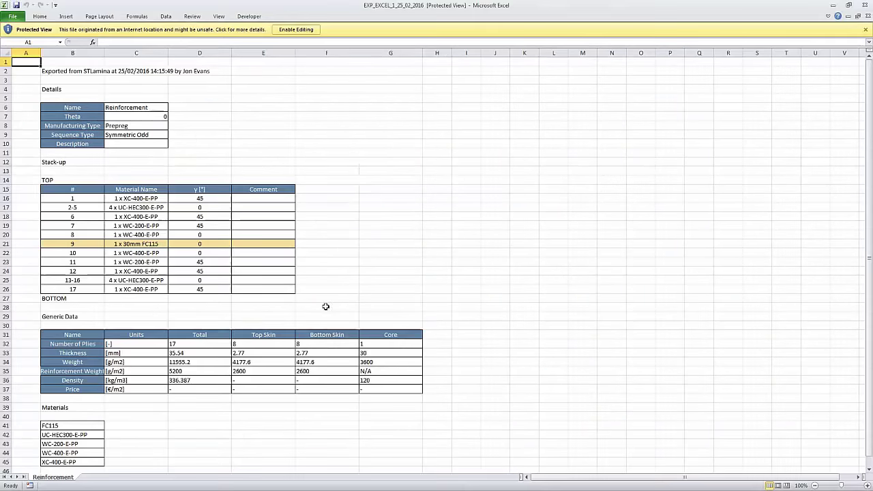
- Review the exported Reinforcement sheet's stack-up, comment column, generic data and list of materials
click(273, 205)
drag(273, 203, 263, 302)
click(264, 286)
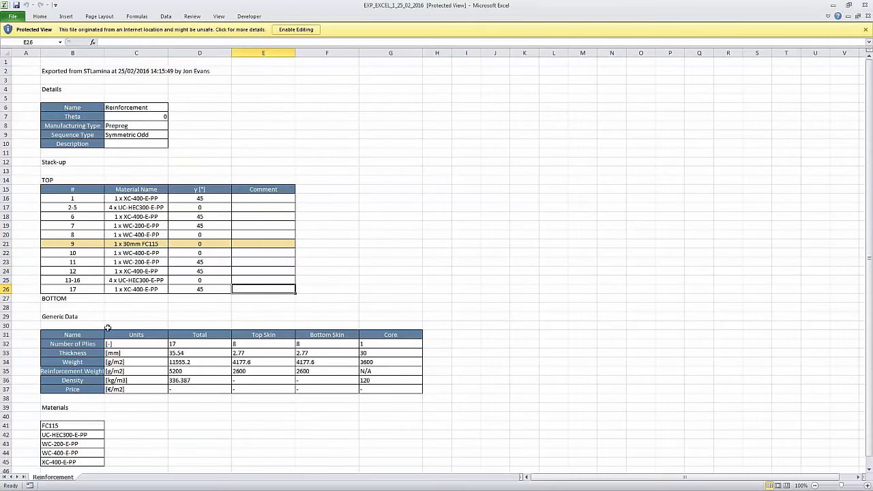
scroll(252, 339, down, 1)
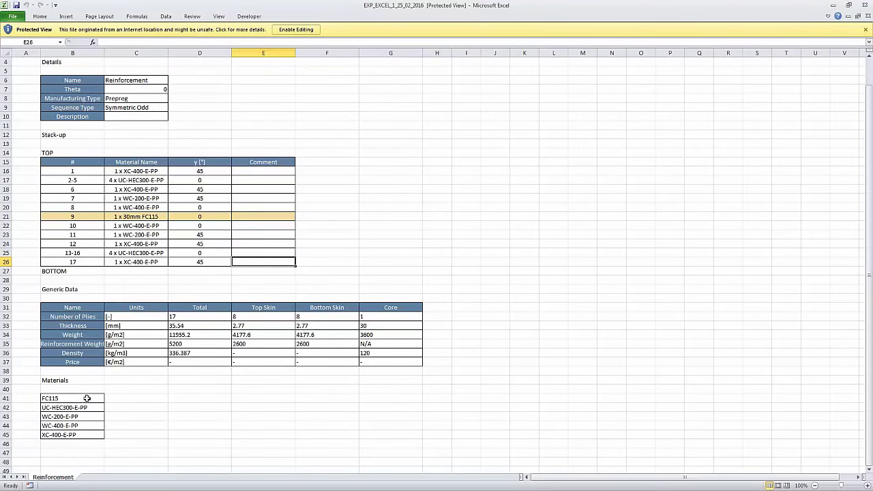
scroll(86, 398, up, 1)
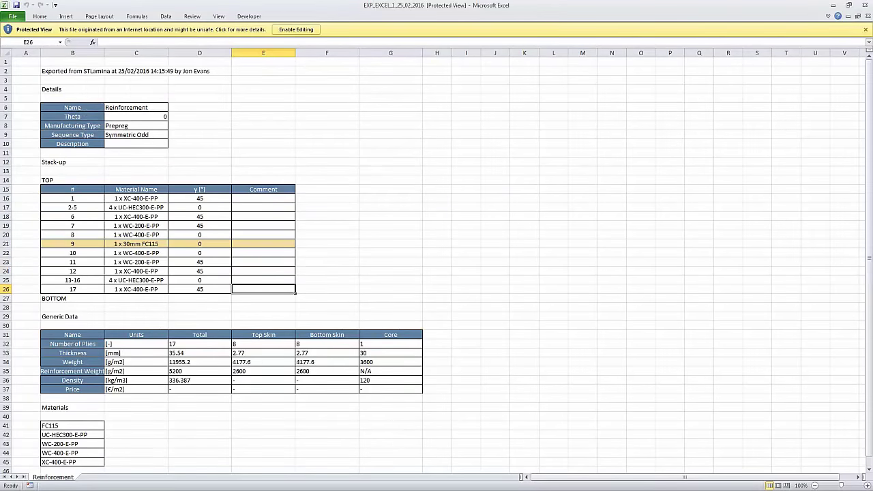
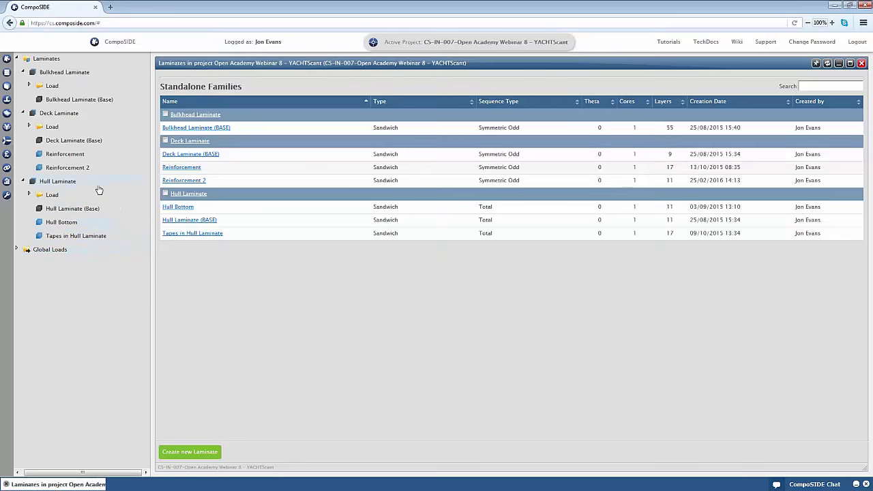
- Go to the project's vessel products and collapse the SS CompoSIDE vessel's structure
click(6, 128)
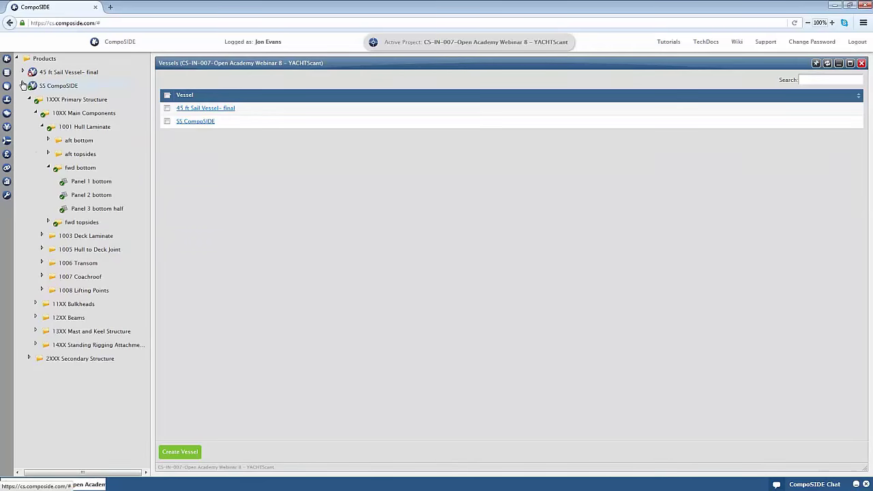
click(22, 86)
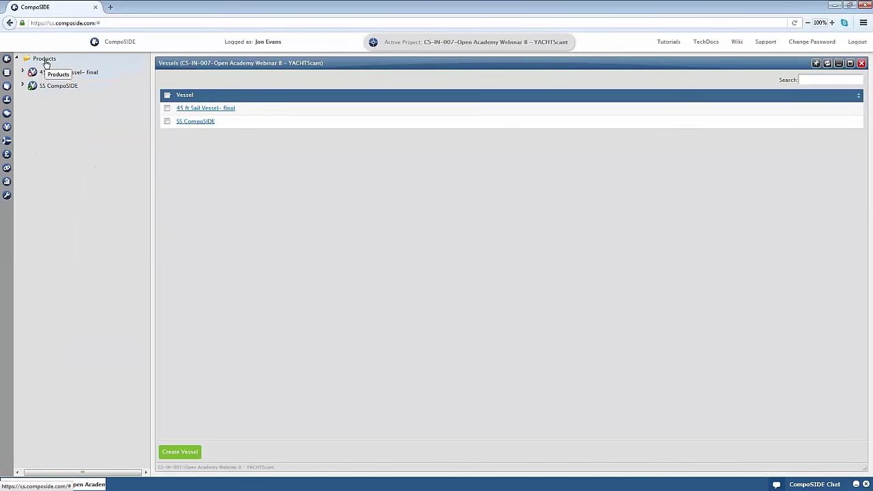
right_click(47, 63)
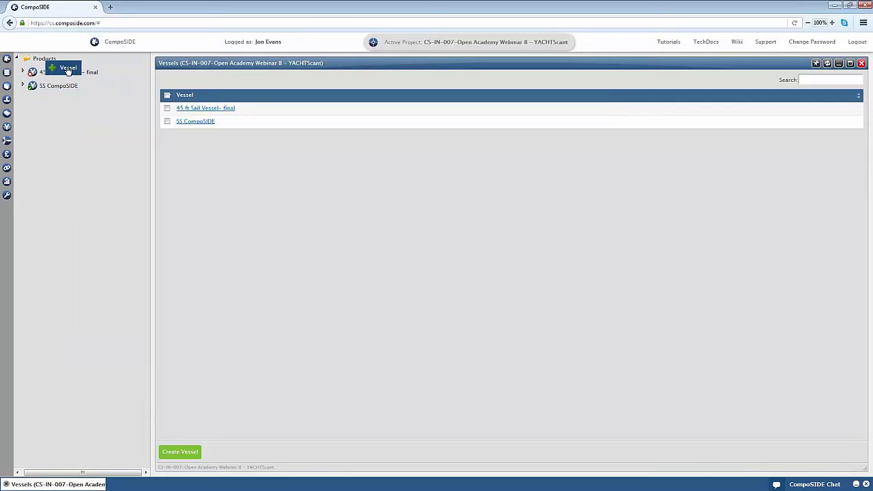
click(68, 69)
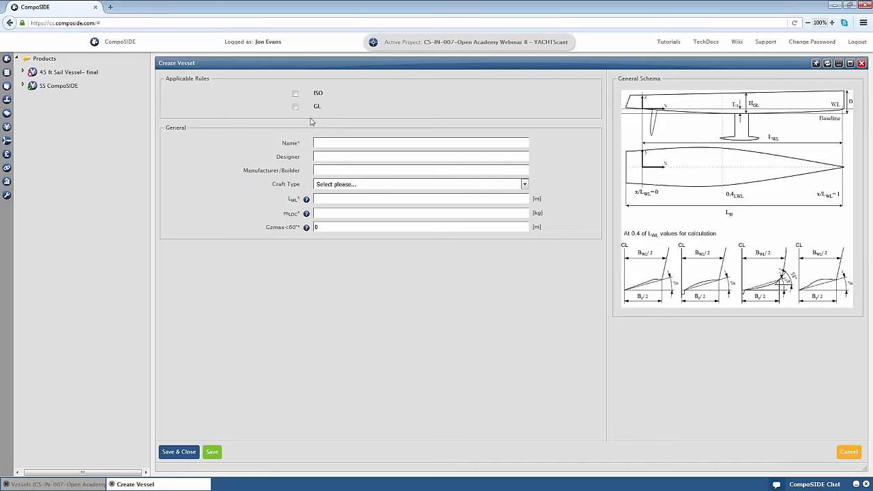
click(295, 94)
click(366, 185)
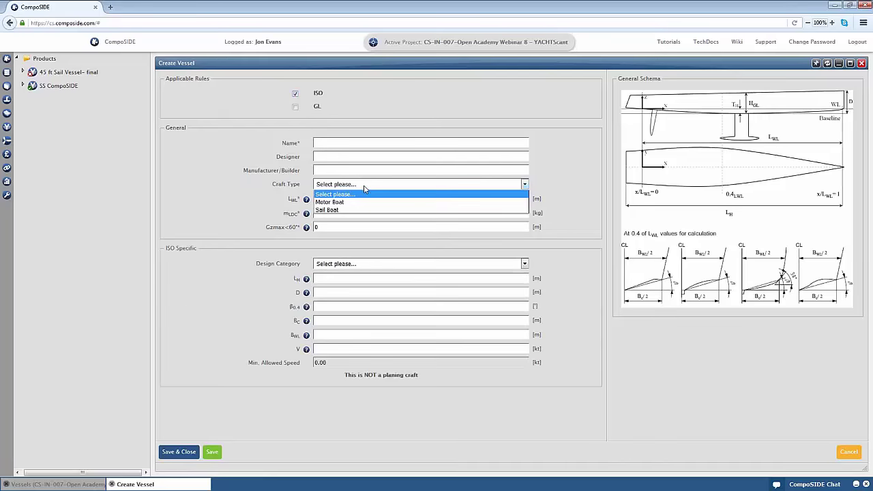
click(363, 211)
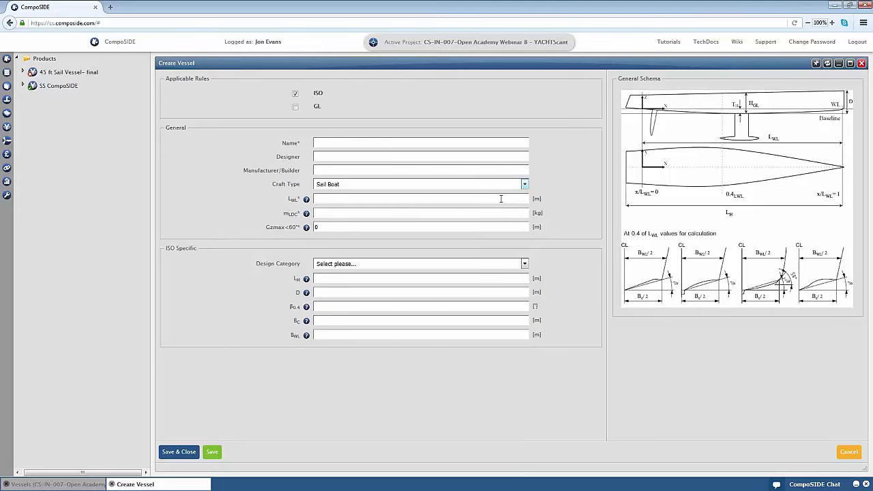
click(846, 452)
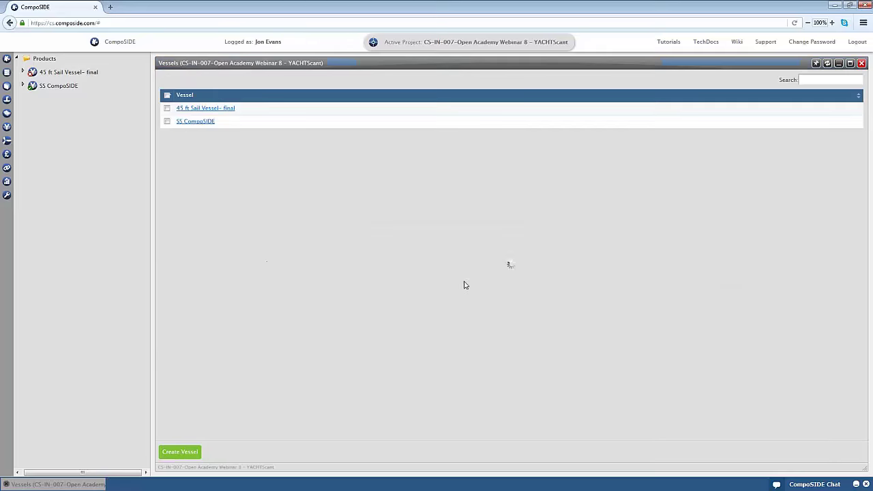
- Open the SS CompoSIDE vessel's details and expand its primary structure down to the fwd bottom and fwd topsides panels
click(74, 88)
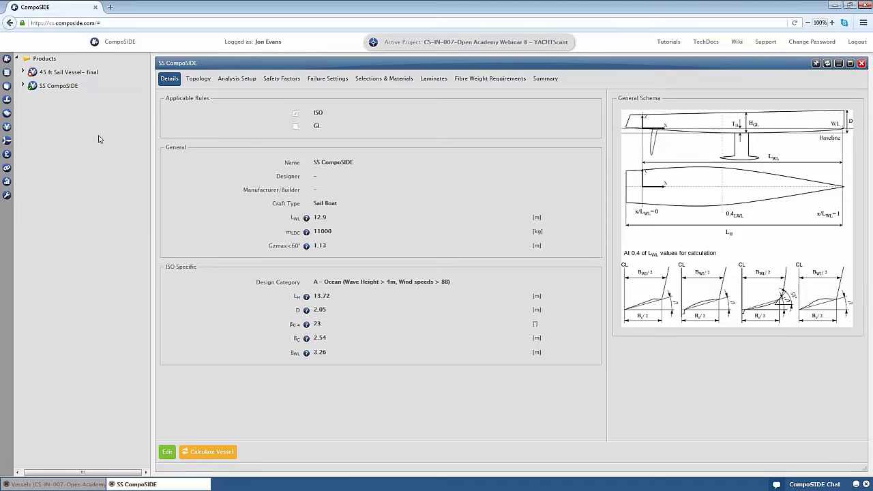
click(22, 86)
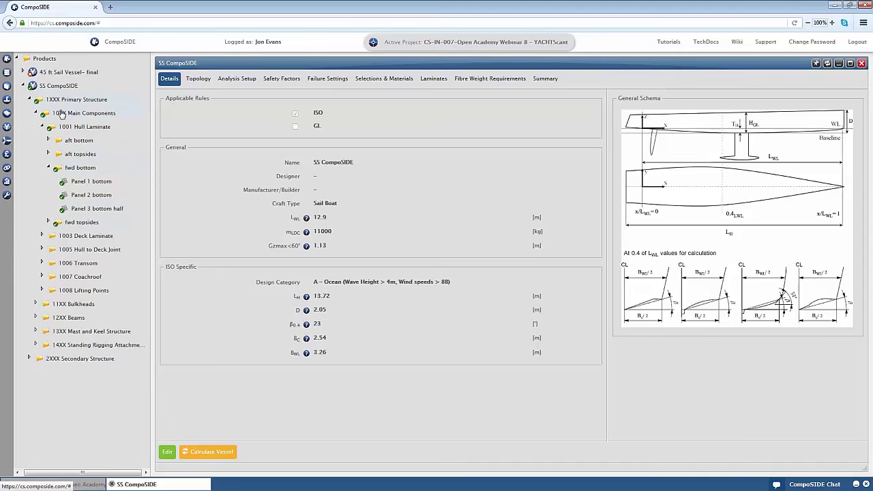
click(29, 99)
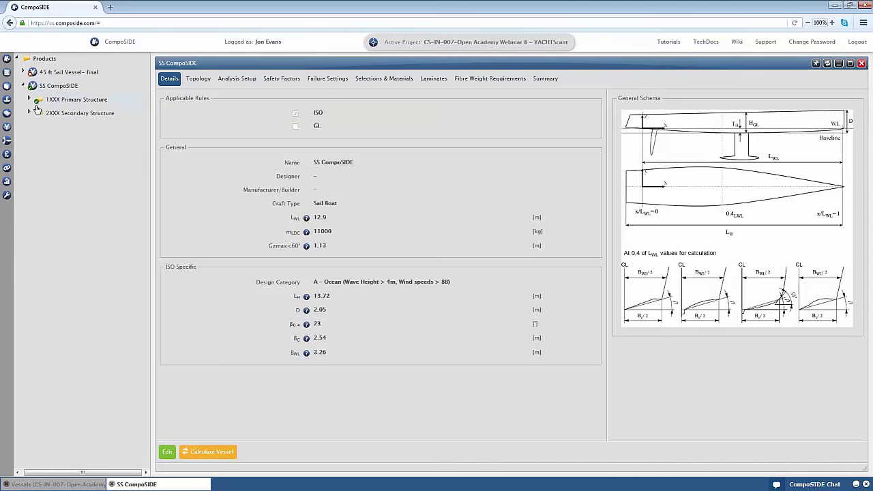
click(29, 100)
click(36, 113)
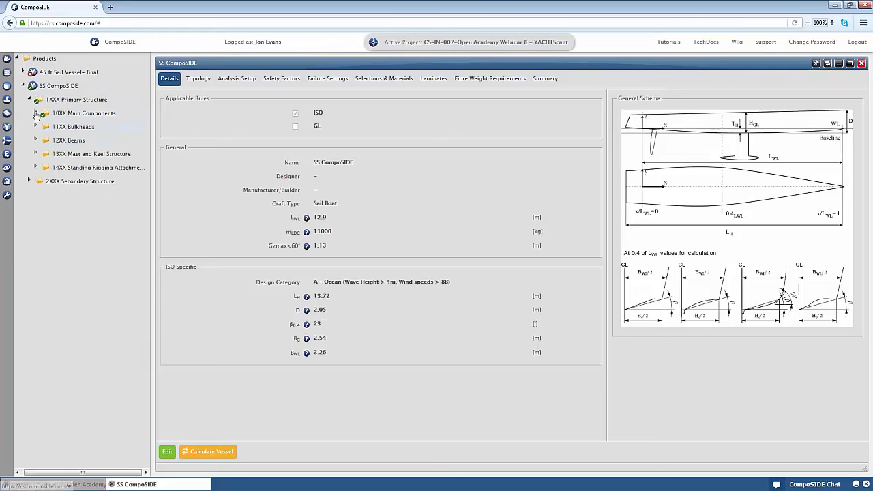
click(35, 113)
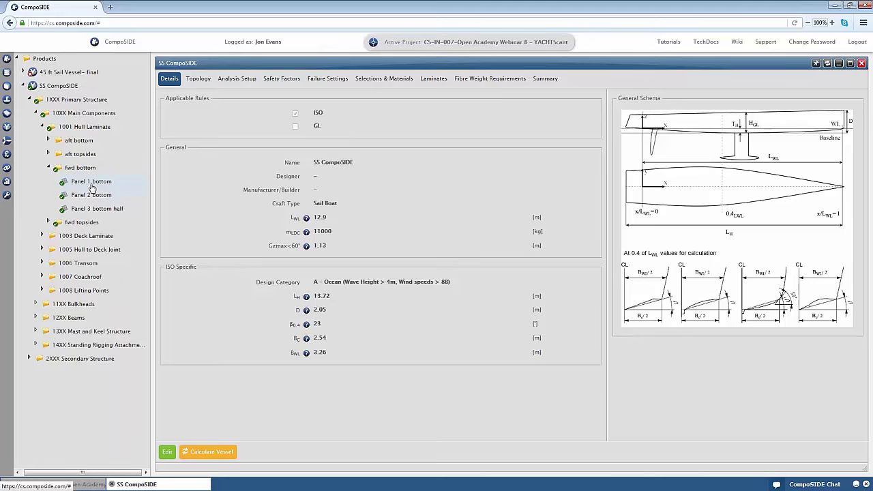
click(48, 222)
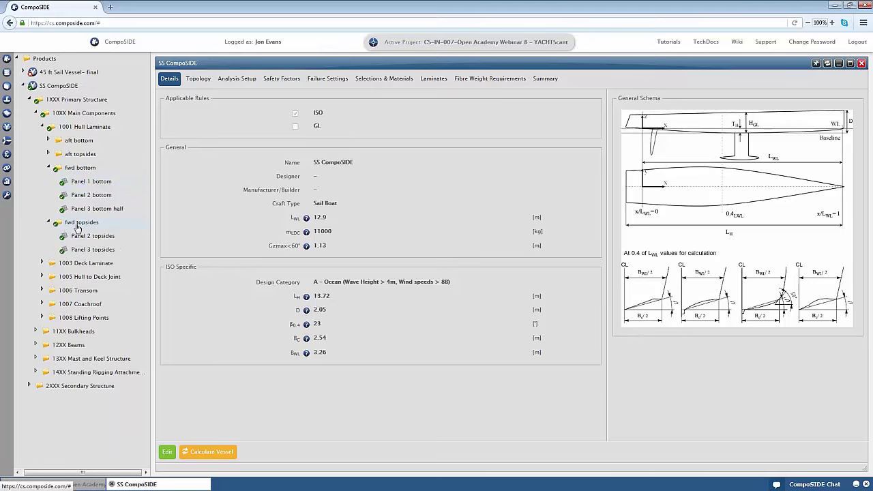
- Create Panel 4 inside the fwd bottom group with position Hull (GL) / Hull Bottom (ISO) and laminate Hull Laminate/Hull Bottom
right_click(76, 171)
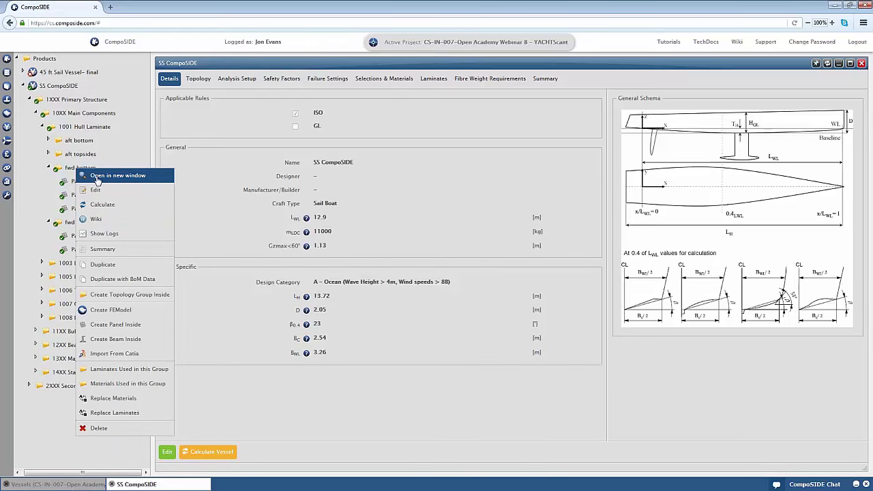
click(149, 330)
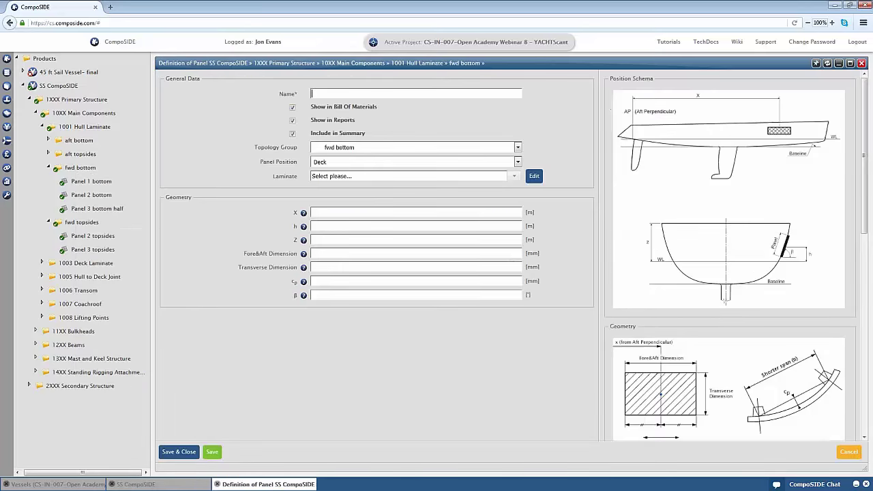
text(Panel 4)
click(380, 162)
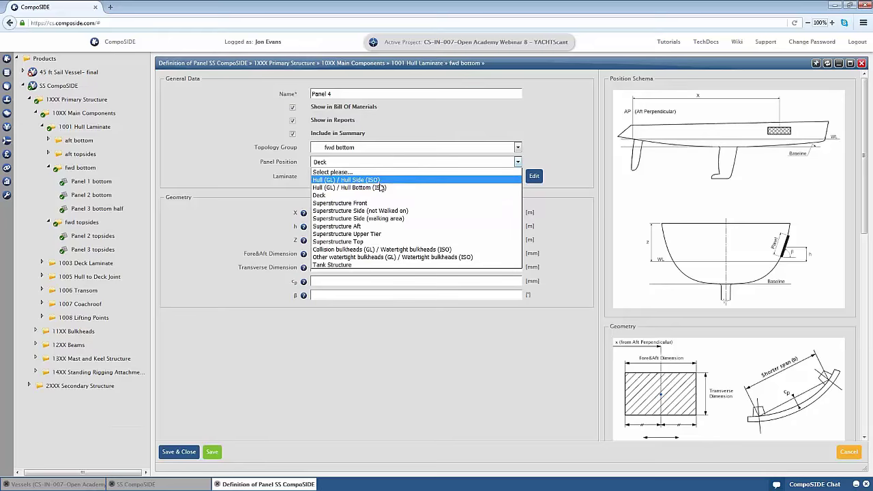
click(381, 188)
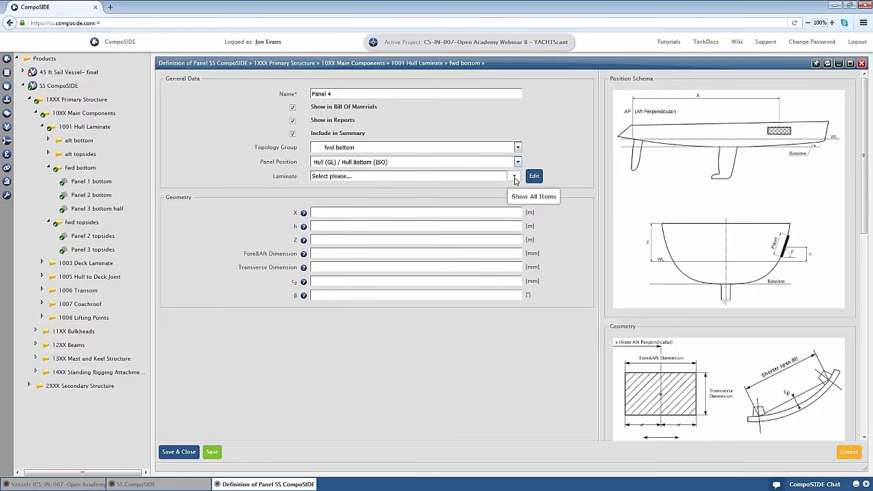
click(510, 183)
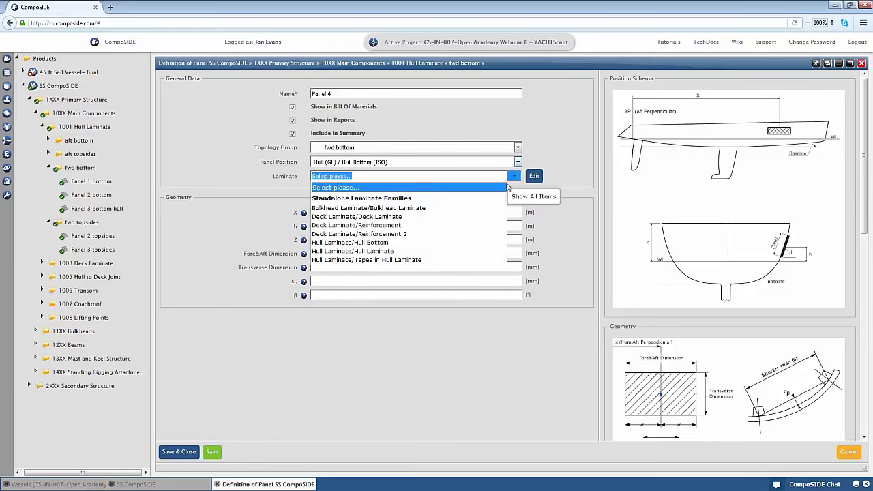
click(466, 246)
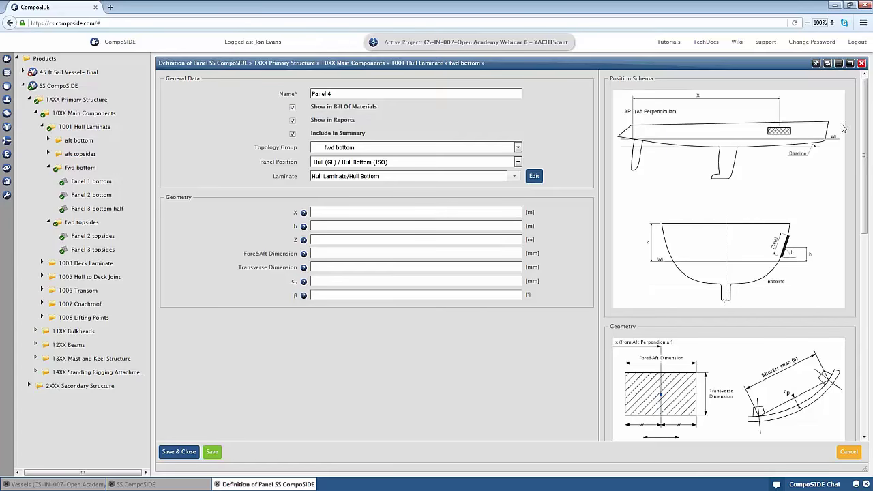
- Set the panel's location to X 8 m, h 0.5 m and Z 2 m
mouse_move(863, 124)
mouse_down()
mouse_move(863, 282)
mouse_move(862, 124)
mouse_up()
text(8)
click(462, 228)
text(.0)
text(0.5)
click(459, 239)
text(2)
- Set the fore and aft dimension to 2000 mm, transverse dimension to 1000 mm, cp to 200 mm and β to 30°, and save the panel
click(446, 252)
text(2000)
click(439, 267)
text(1000)
click(432, 281)
text(200)
click(424, 294)
text(30)
click(213, 452)
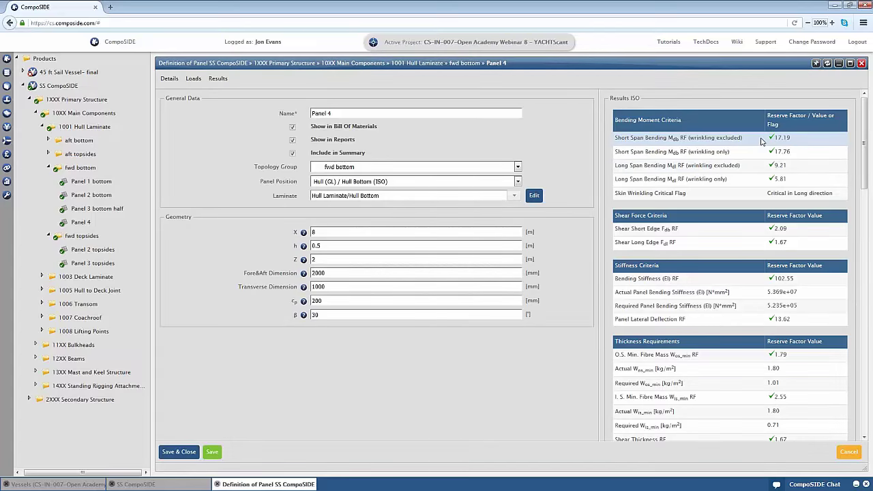
- Check Panel 4's ISO reserve factors and thickness requirements, and save and close its definition
drag(867, 119, 863, 164)
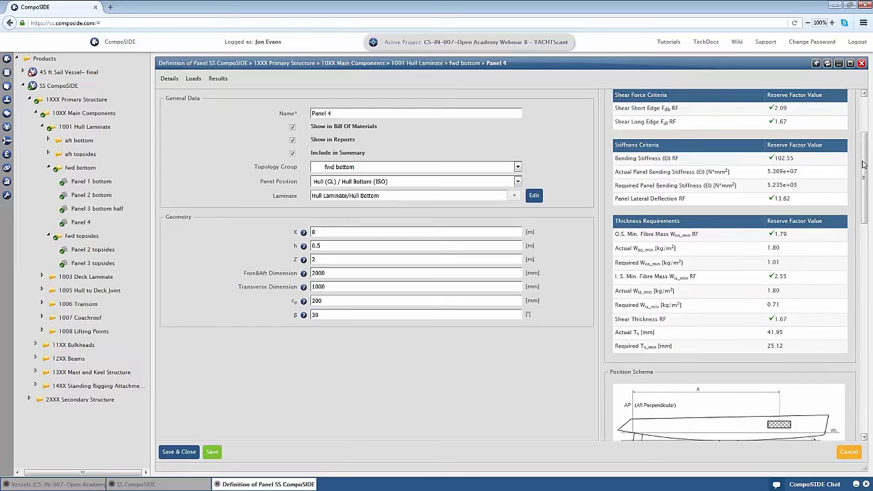
drag(863, 165, 869, 145)
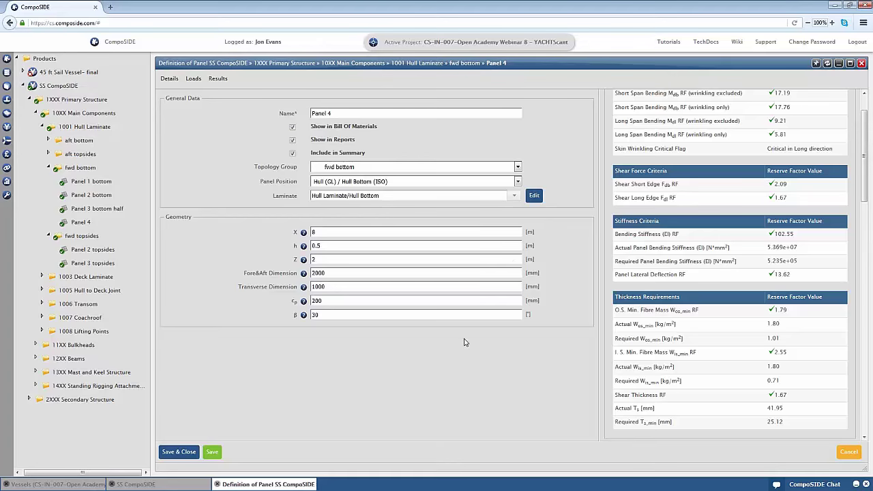
click(179, 452)
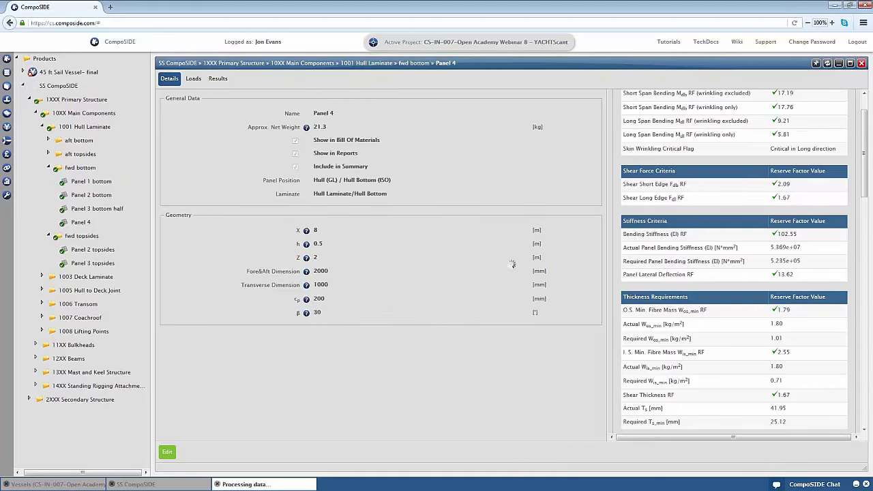
- Review Panel 4's ISO design loads and the sandwich and single-skin minimum requirements
click(193, 78)
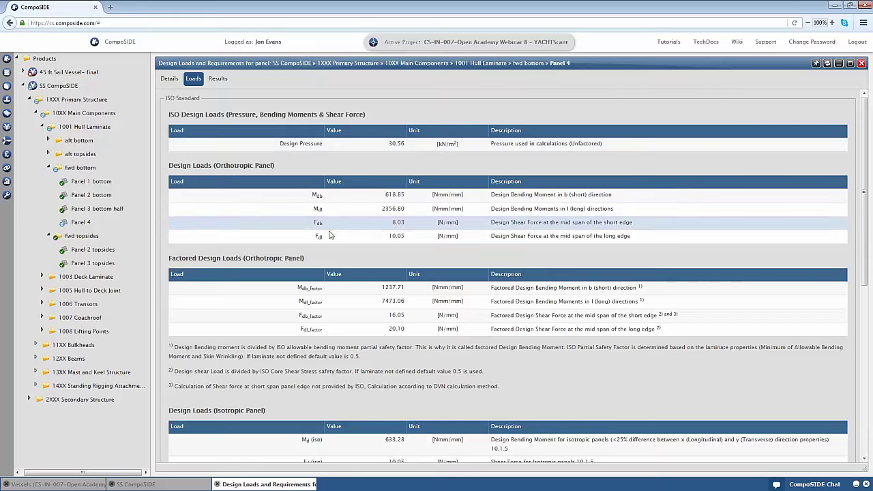
scroll(328, 235, down, 1)
scroll(329, 232, down, 4)
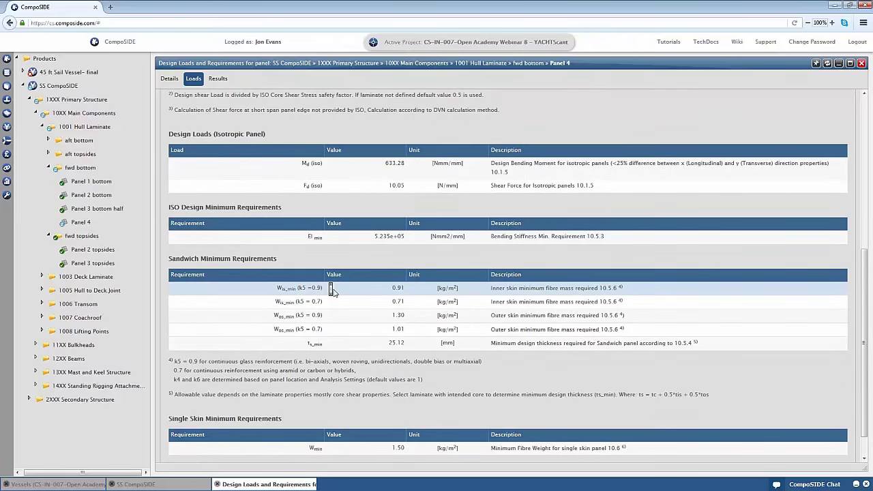
- Review the rest of Panel 4's design loads and minimum requirements, and its ISO results summary
scroll(331, 289, down, 1)
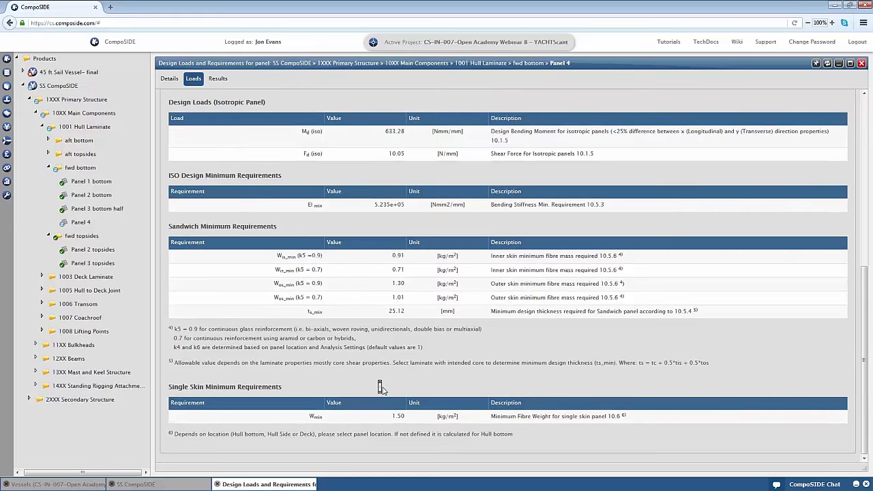
scroll(383, 391, up, 5)
scroll(383, 391, up, 4)
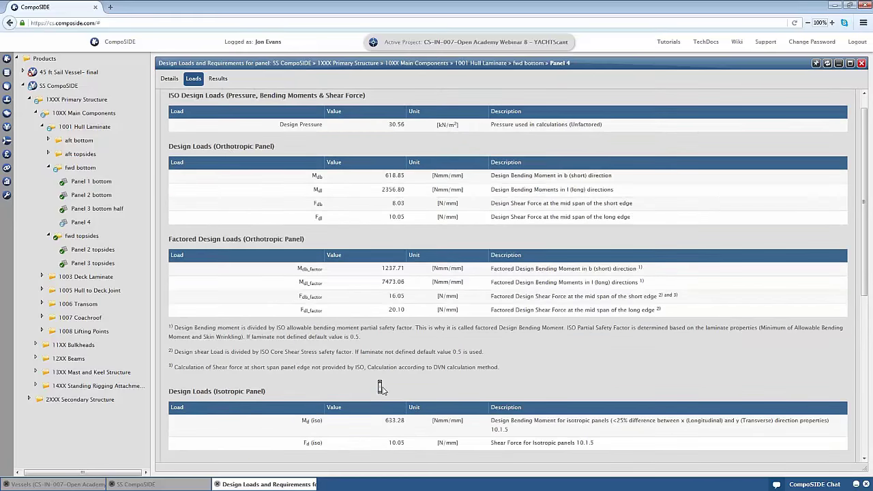
click(218, 78)
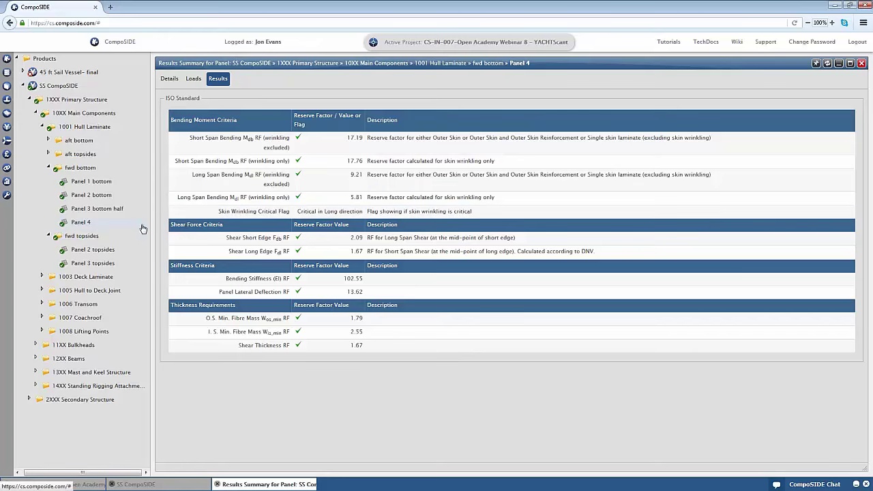
- Create a beam inside the fwd topsides group named Topside Beam, of type Top Hat with Former
right_click(100, 237)
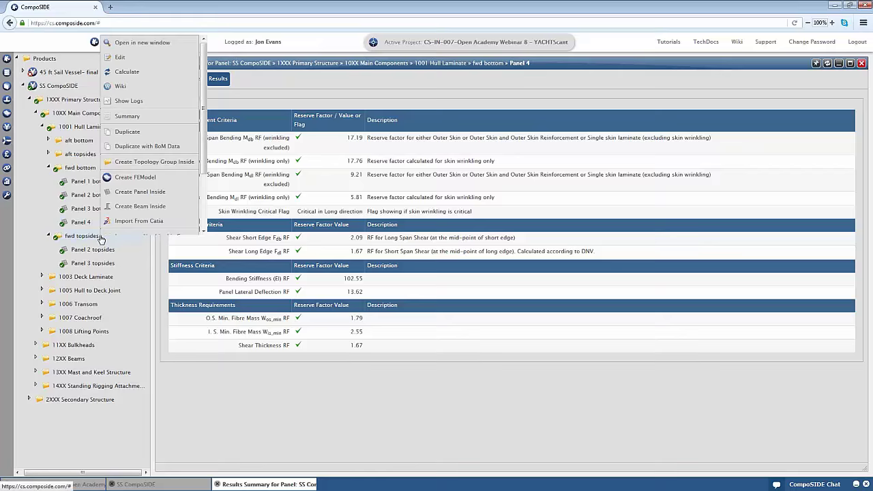
click(135, 208)
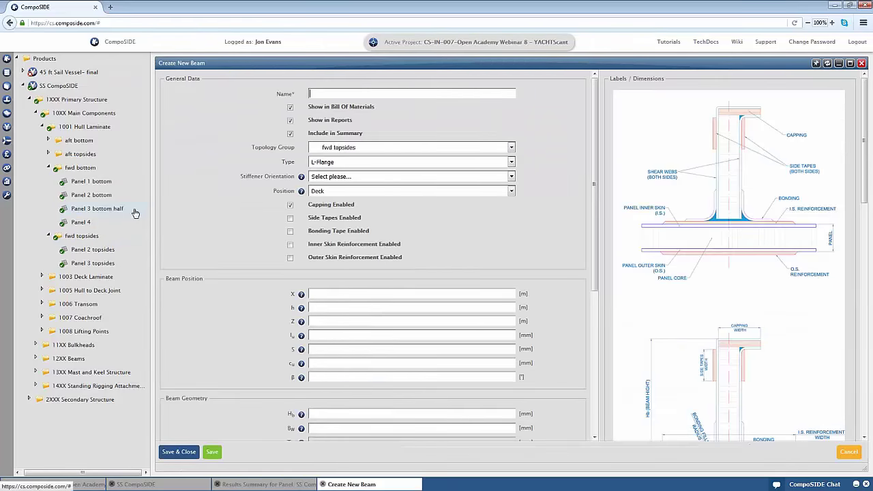
click(324, 94)
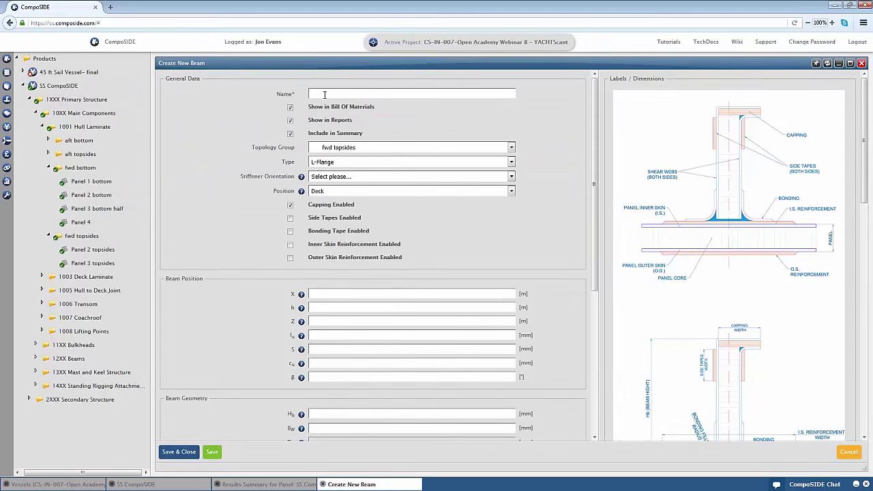
text(Topside Beam)
click(339, 164)
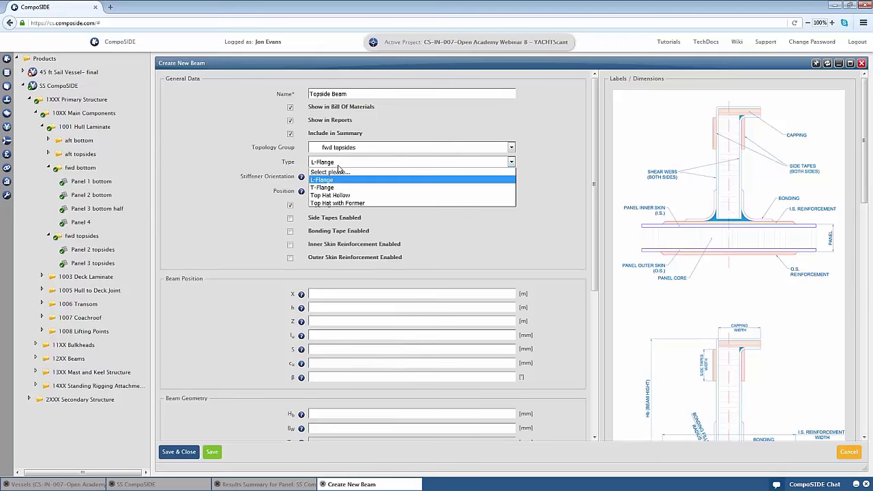
click(343, 203)
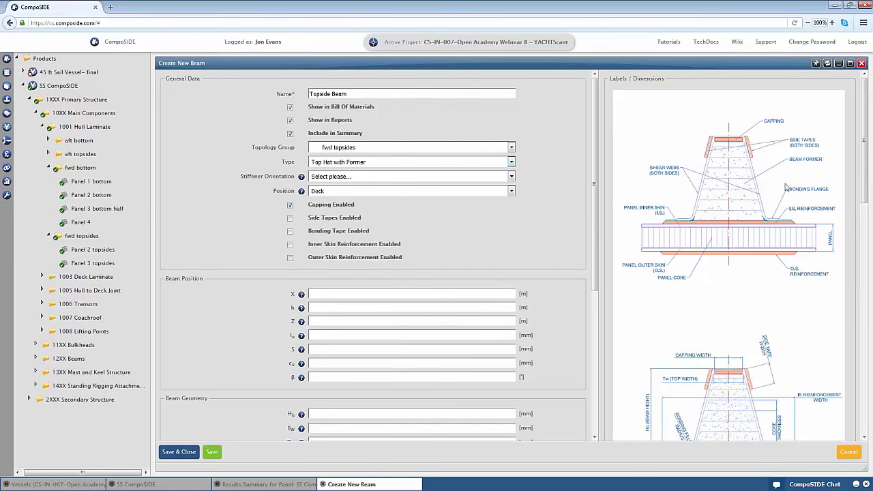
- Set the beam's stiffener orientation to Longitudinal and enable inner and outer skin reinforcement
drag(868, 129, 843, 192)
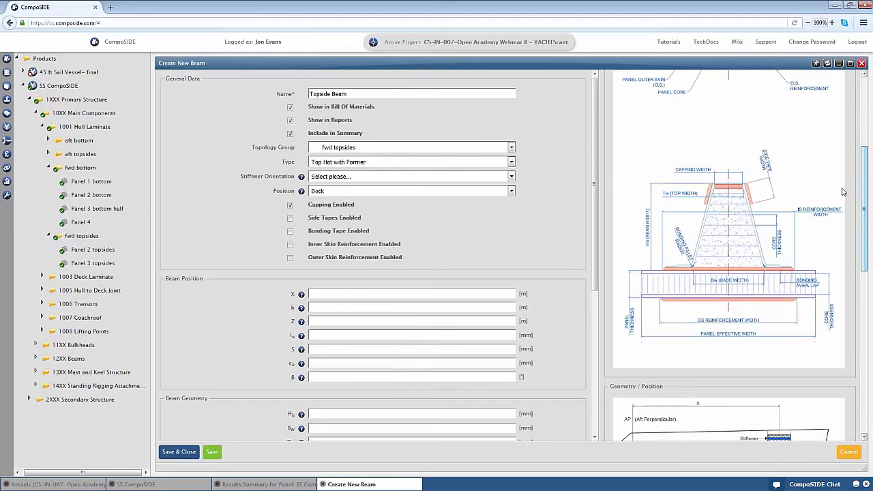
click(511, 176)
click(501, 195)
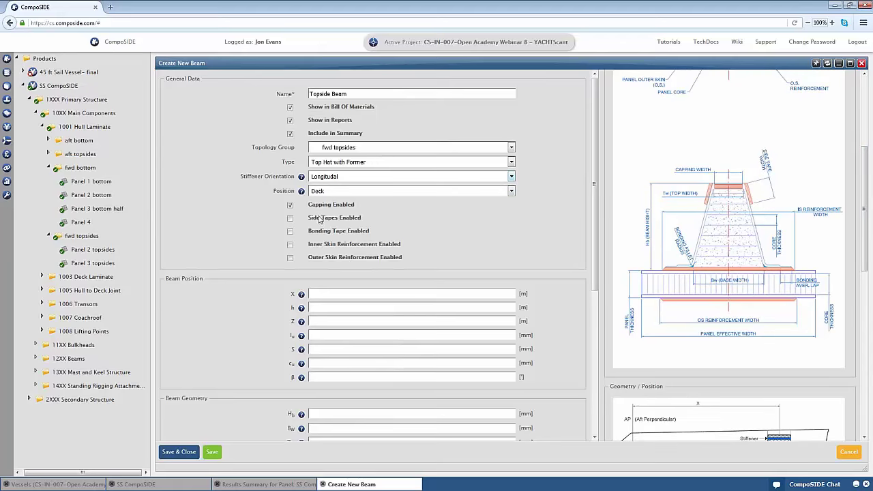
click(291, 245)
click(291, 258)
- Set the beam position to X 8 m, h 0.5 m, Z 2 m, lu 2000 mm, s 2000 mm, cu 100 mm and β 30°
scroll(318, 256, down, 1)
click(319, 262)
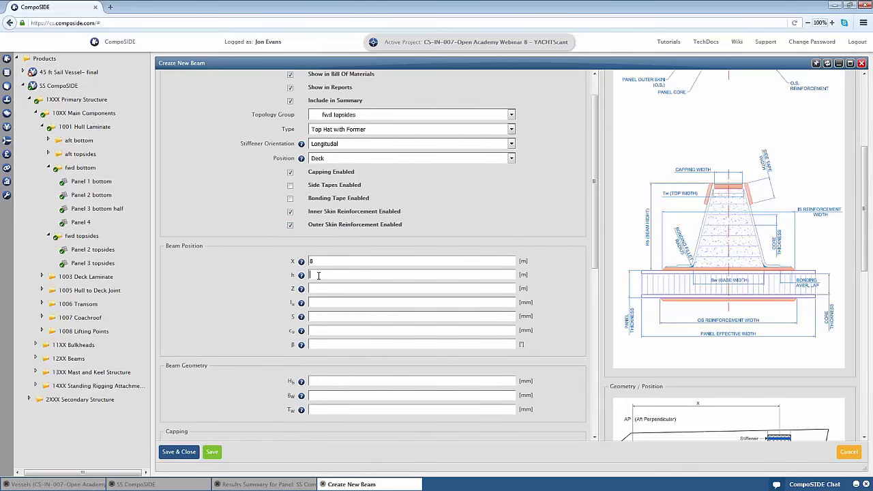
click(319, 275)
text(0.5)
text(2000)
text(2000)
text(100)
click(334, 344)
text(30)
- Set the beam geometry to 100 mm height (Hb), 100 mm base width (Bw) and 80 mm top width (Tw)
scroll(263, 262, down, 3)
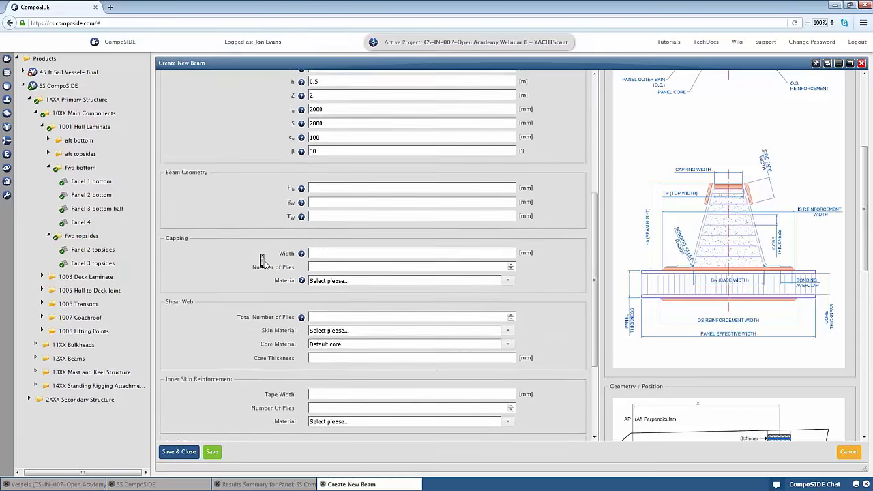
click(341, 179)
text(100)
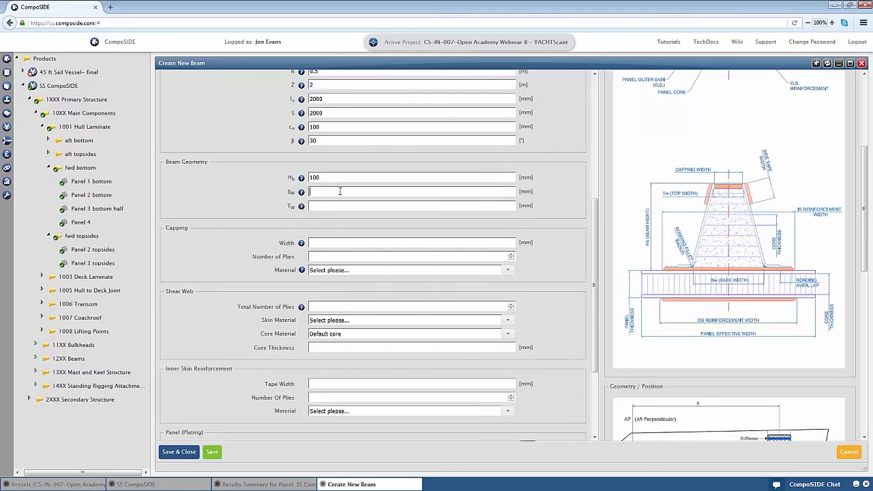
text(100)
click(340, 208)
text(80)
- Set the capping's number of plies to 18
click(511, 254)
click(510, 253)
click(511, 254)
click(511, 254)
click(511, 253)
click(511, 254)
click(511, 254)
- Try to choose a UC material for the beam's capping and a skin material for its shear web
click(508, 270)
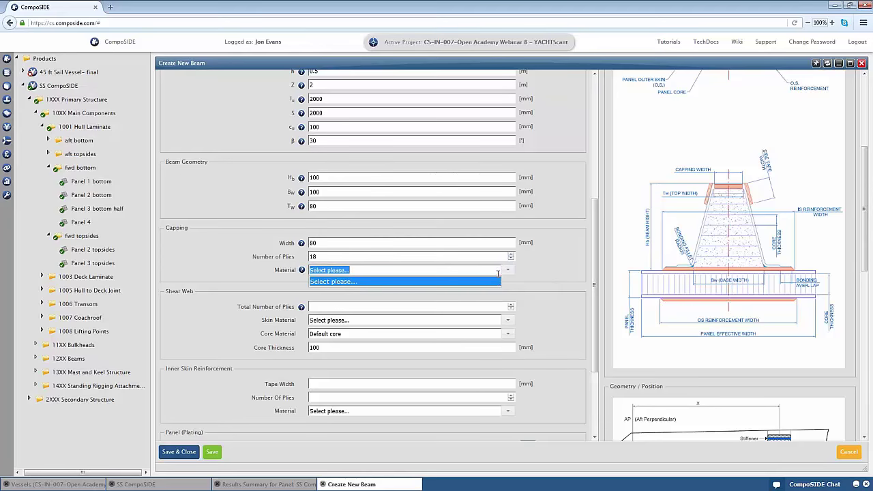
click(506, 270)
click(506, 271)
click(490, 270)
text(uc)
key(BackSpace)
key(BackSpace)
click(527, 273)
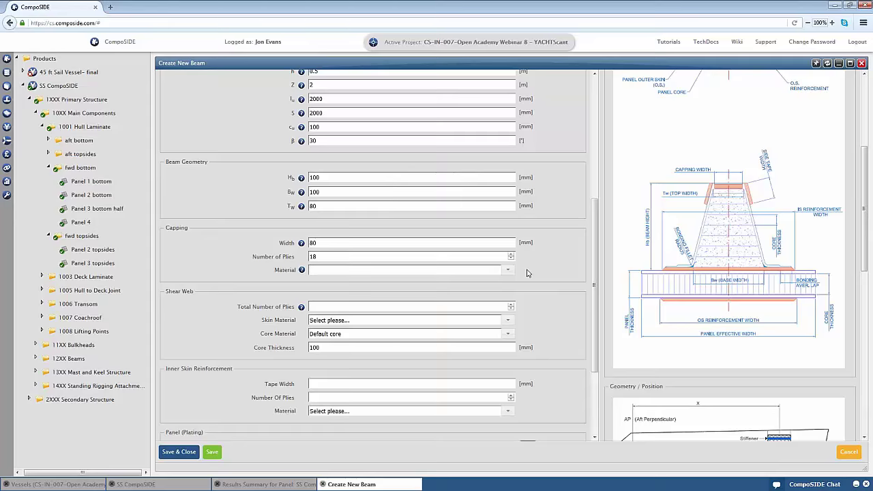
scroll(522, 267, down, 1)
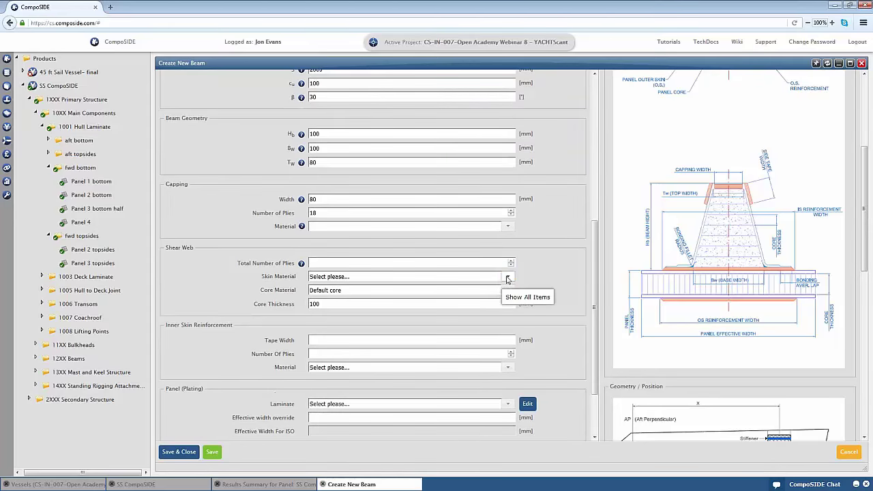
click(506, 279)
click(506, 278)
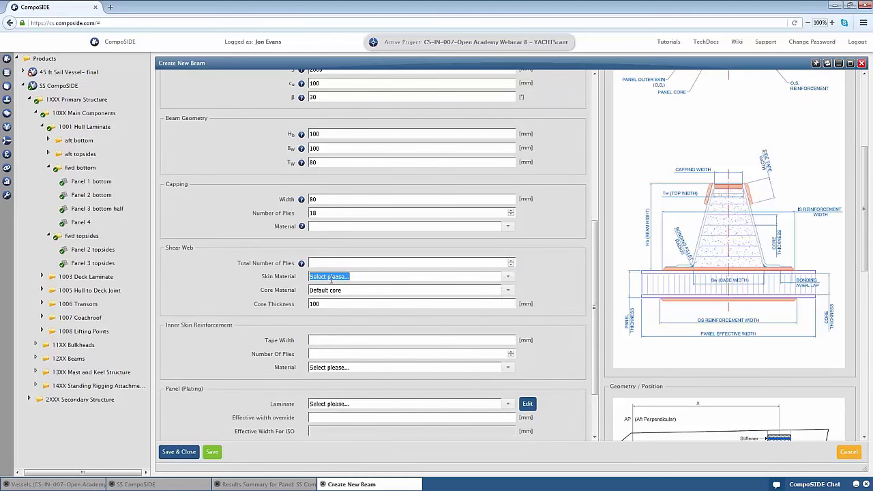
- Save and close the new beam, and check the materials and cores used on the SS CompoSIDE vessel
click(179, 452)
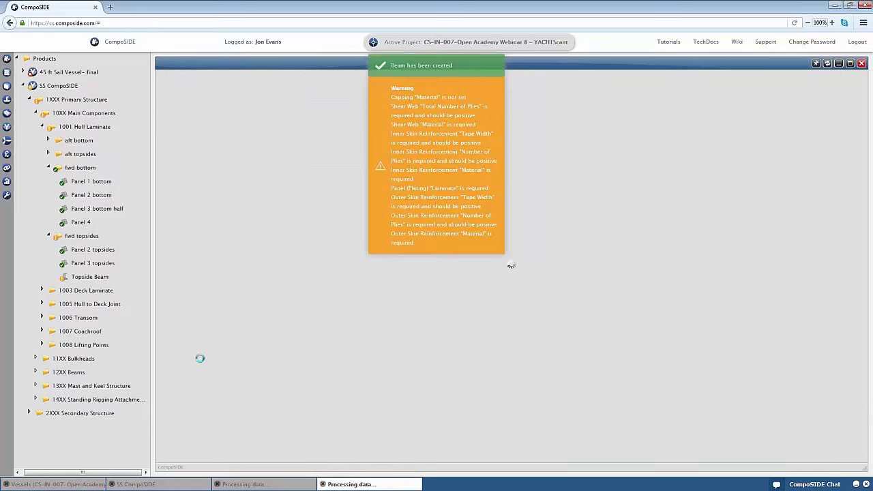
click(68, 87)
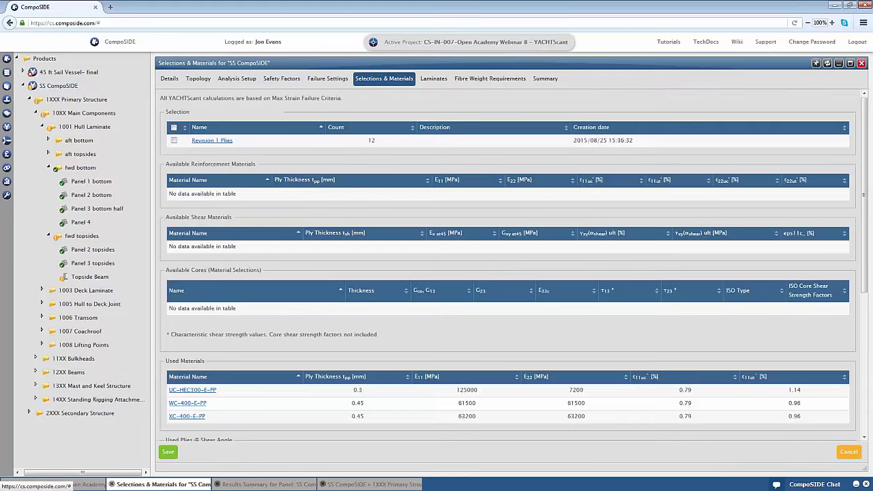
scroll(346, 229, down, 3)
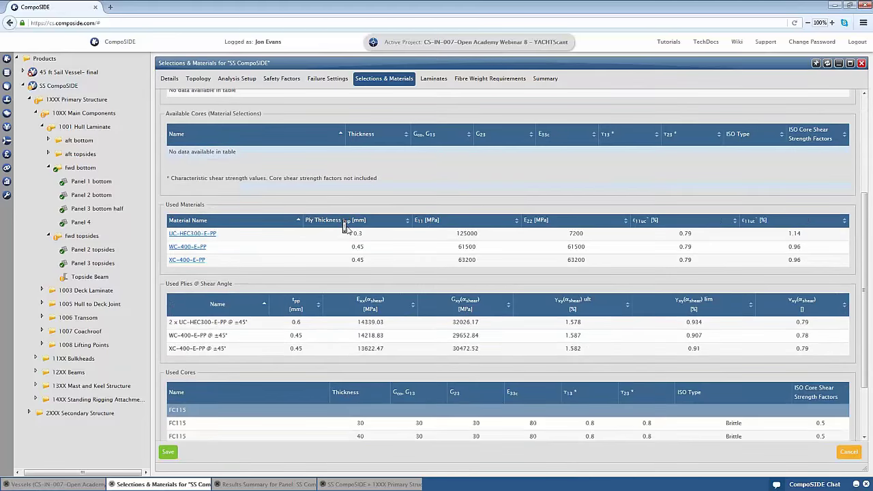
- Reopen Topside Beam for editing, set the shear web's total number of plies to 2, and try to choose its skin material
click(110, 277)
click(168, 452)
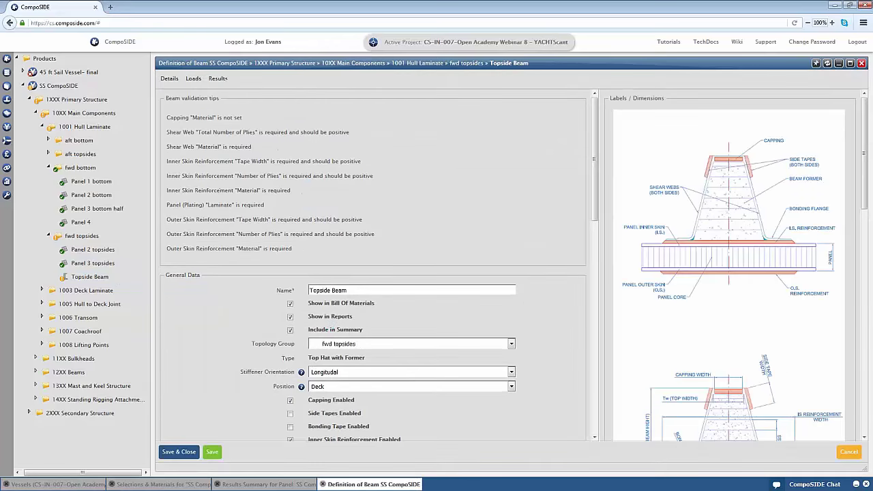
scroll(277, 231, down, 10)
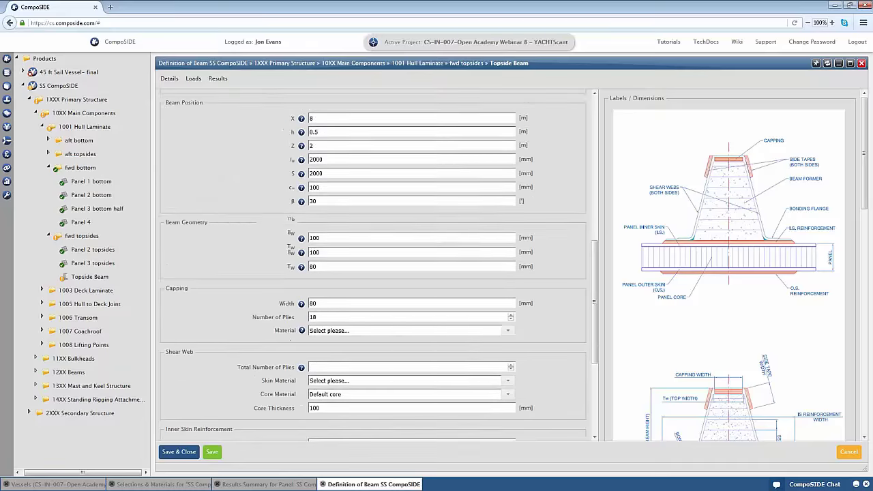
scroll(277, 230, down, 1)
click(392, 214)
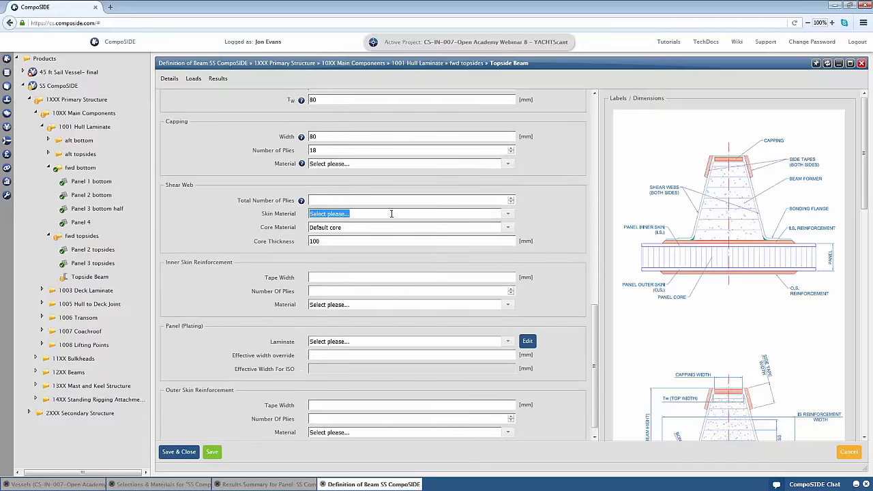
click(508, 214)
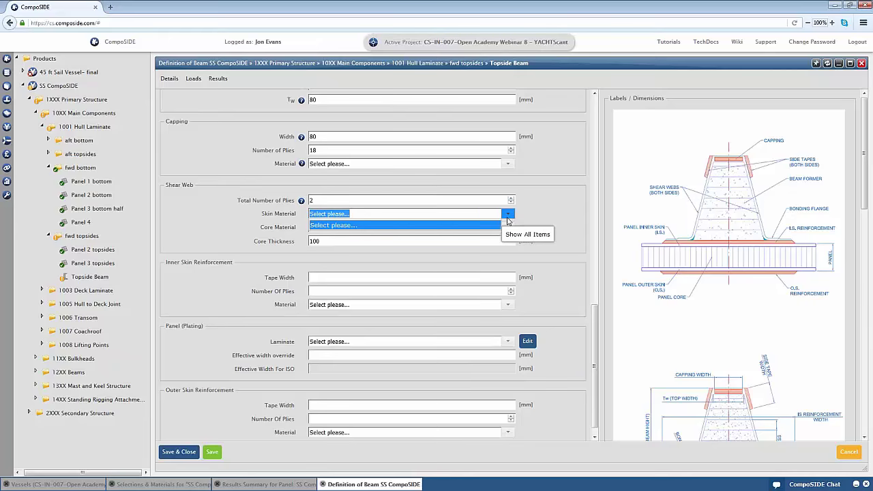
click(545, 209)
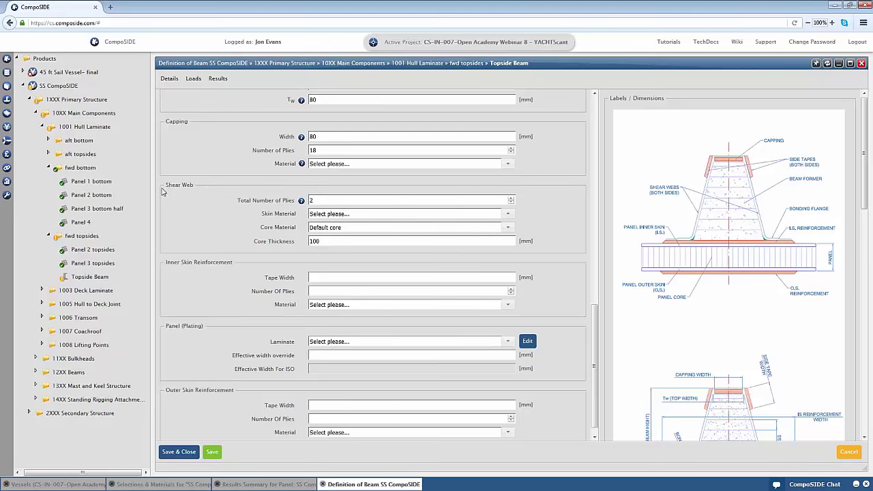
- Check the SS CompoSIDE vessel's laminates and its selections and materials
click(74, 90)
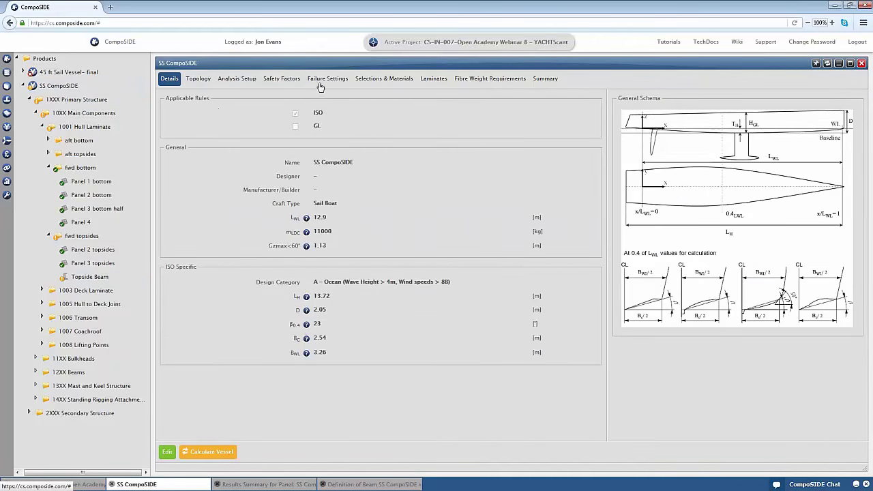
click(432, 80)
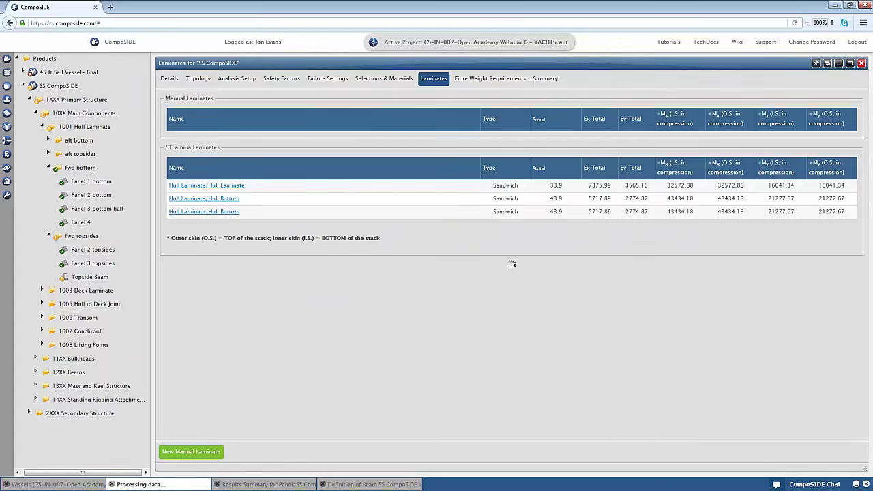
click(384, 80)
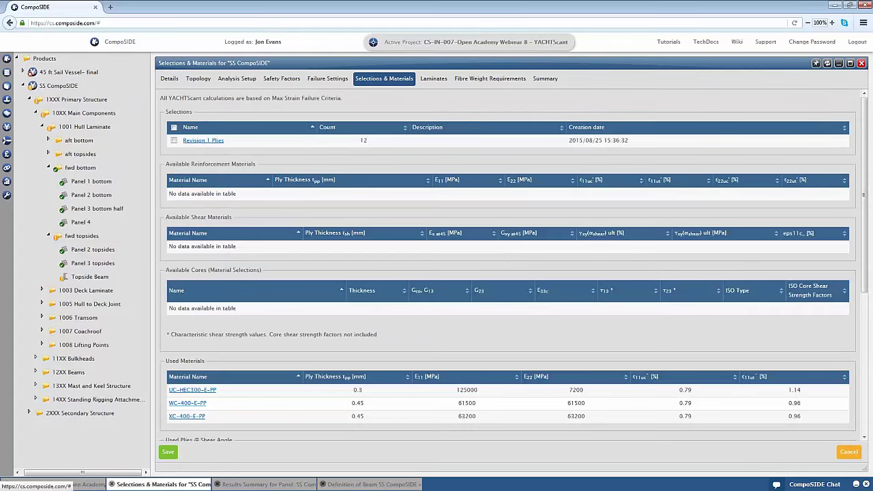
click(41, 290)
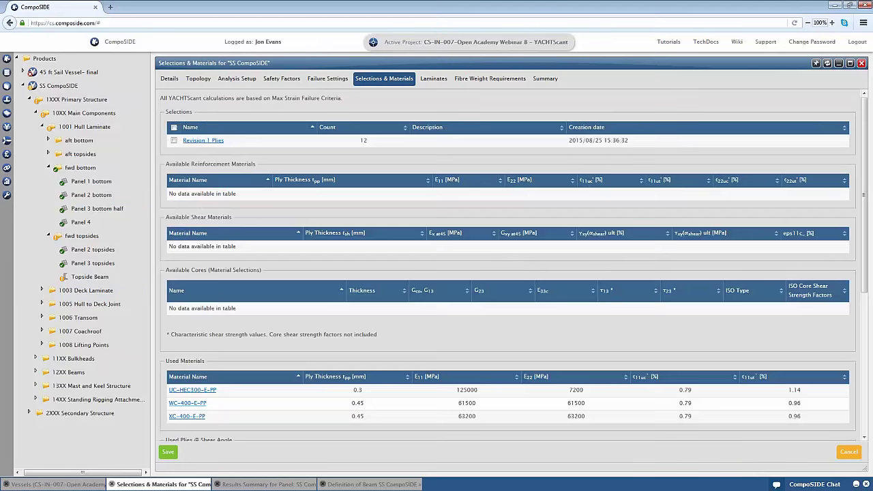
- Open the aft panel EF aft & fwd part hull beam of 45 ft Sail Vessel- final and review its capping, shear web and plating
click(22, 71)
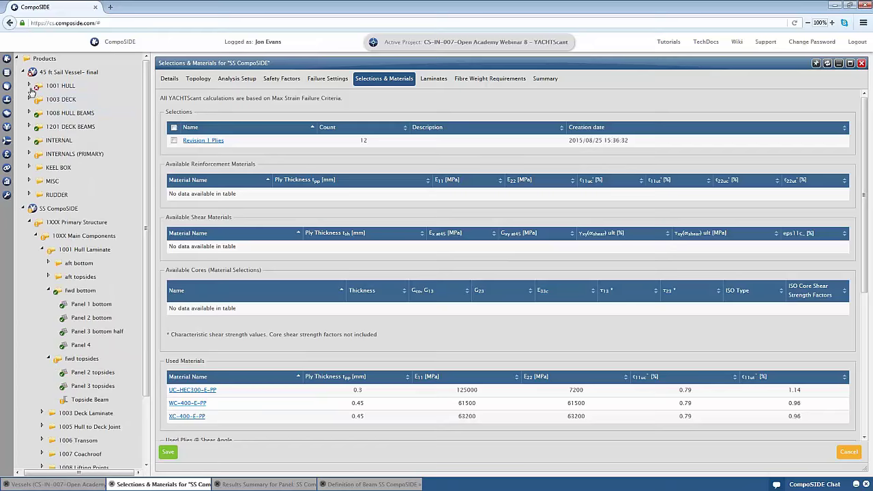
click(29, 86)
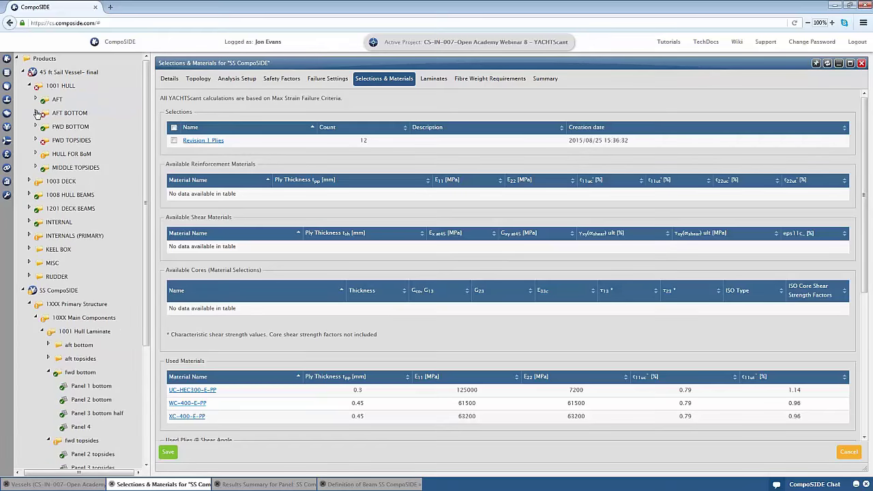
click(36, 113)
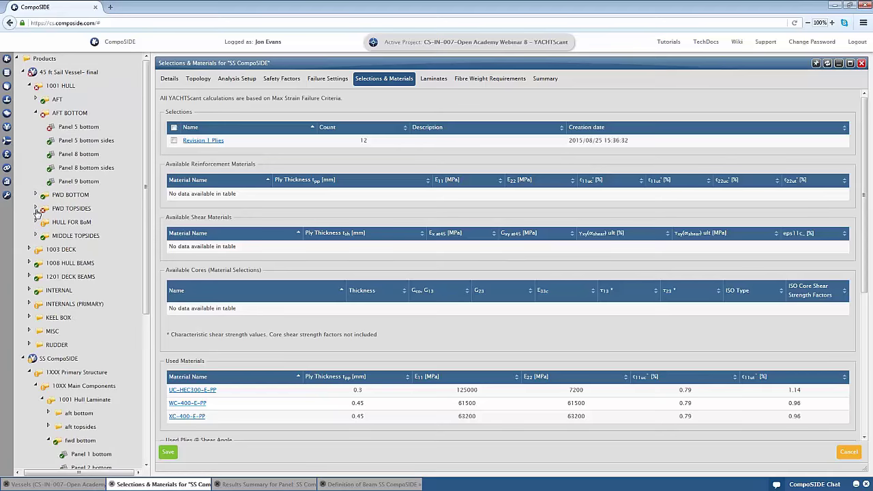
click(29, 263)
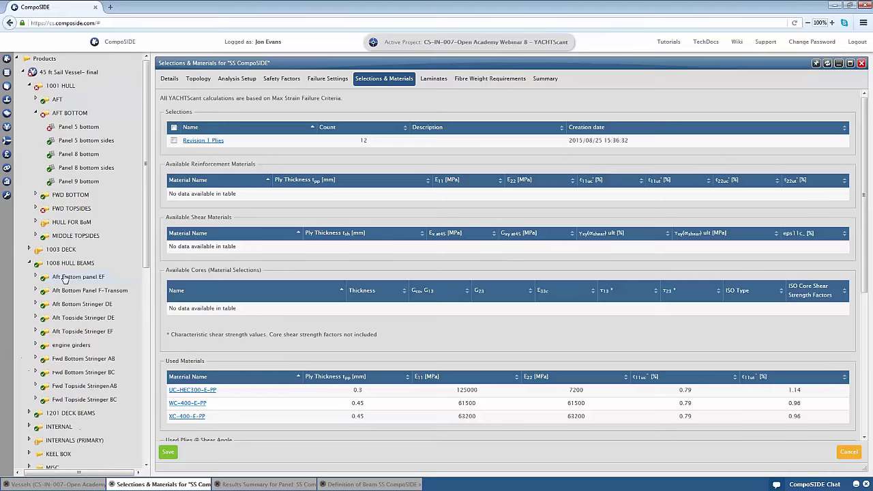
click(36, 277)
click(109, 290)
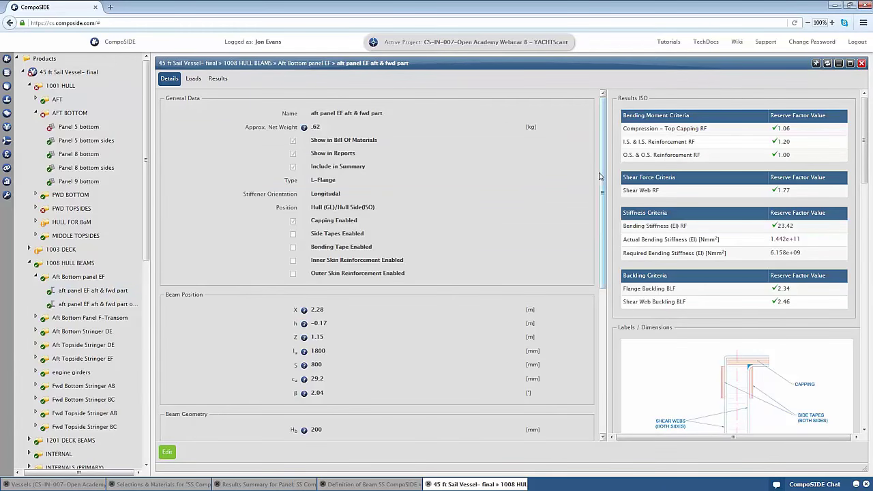
drag(603, 184, 601, 321)
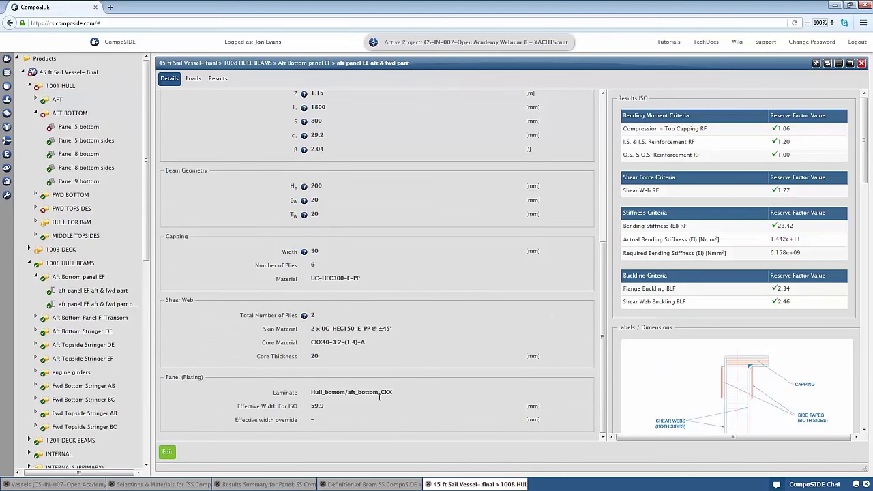
- Check the plating laminate of the aft panel EF aft & fwd part beam, its editable definition and its ISO design loads
drag(314, 393, 401, 393)
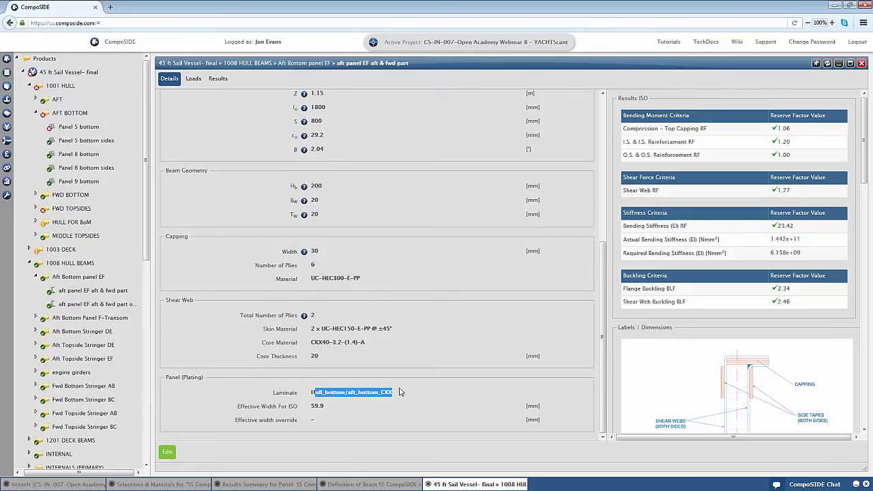
click(167, 451)
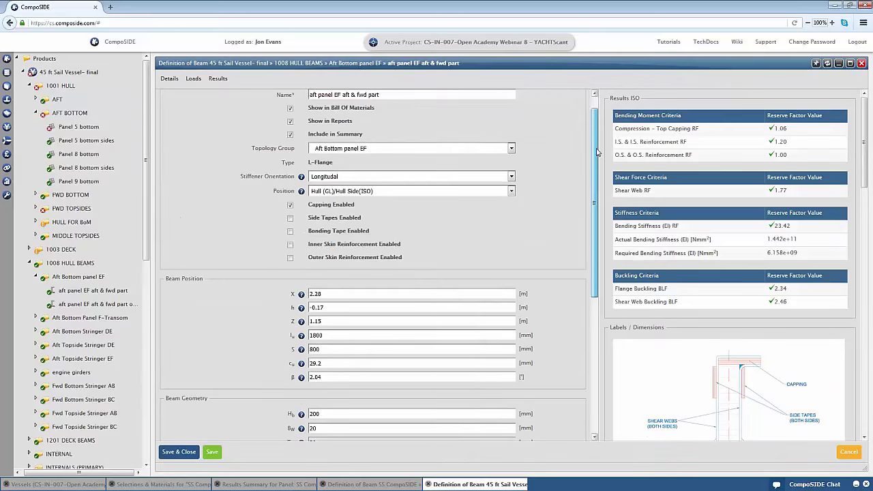
scroll(586, 278, down, 3)
scroll(587, 278, down, 1)
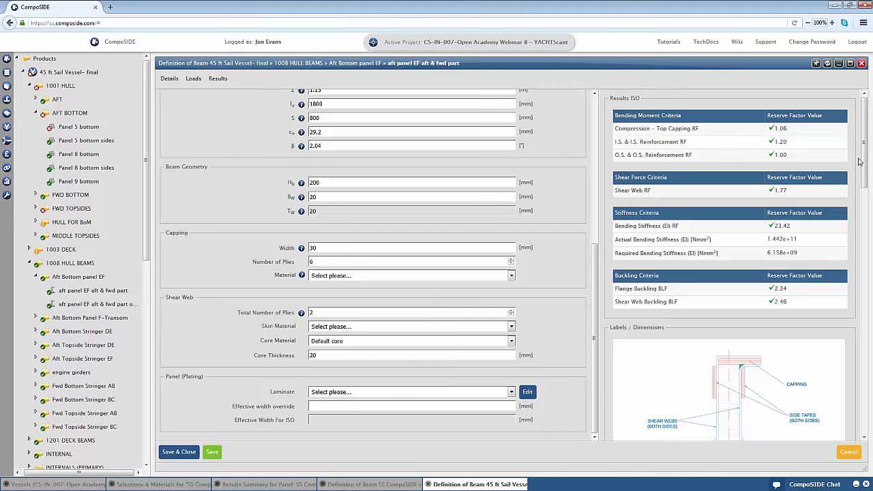
click(194, 79)
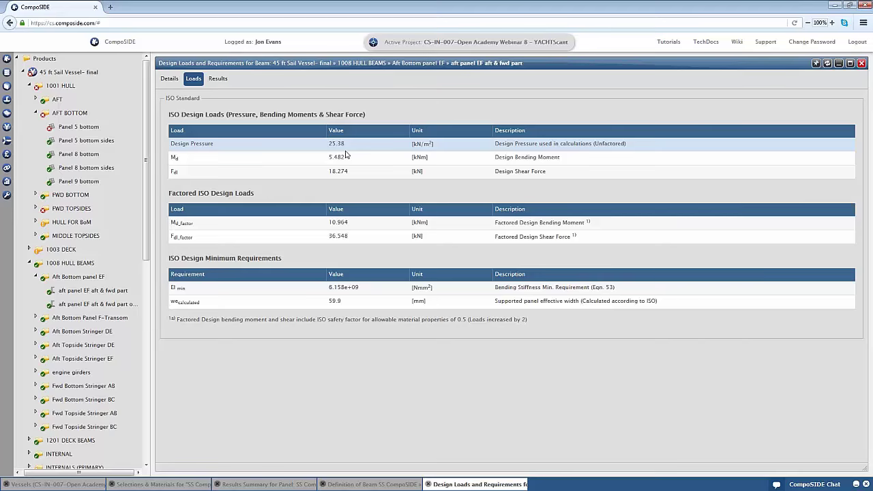
- Generate the bill of materials for the SS CompoSIDE vessel
click(24, 73)
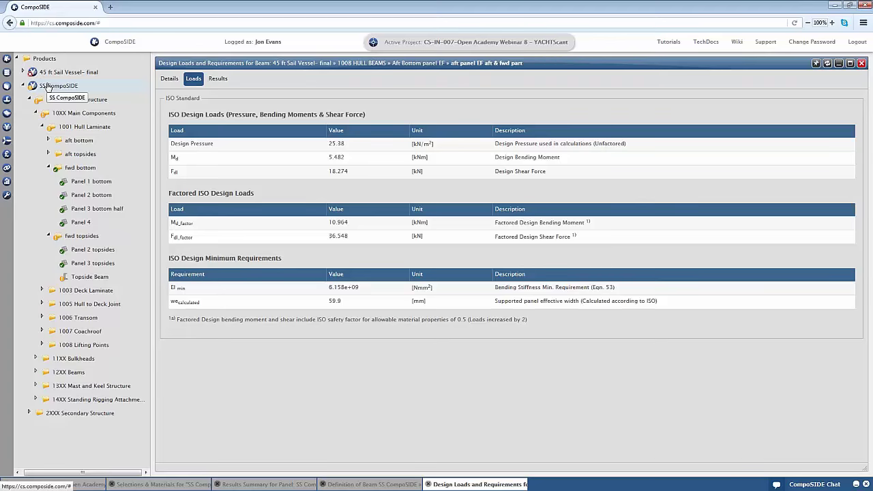
right_click(48, 87)
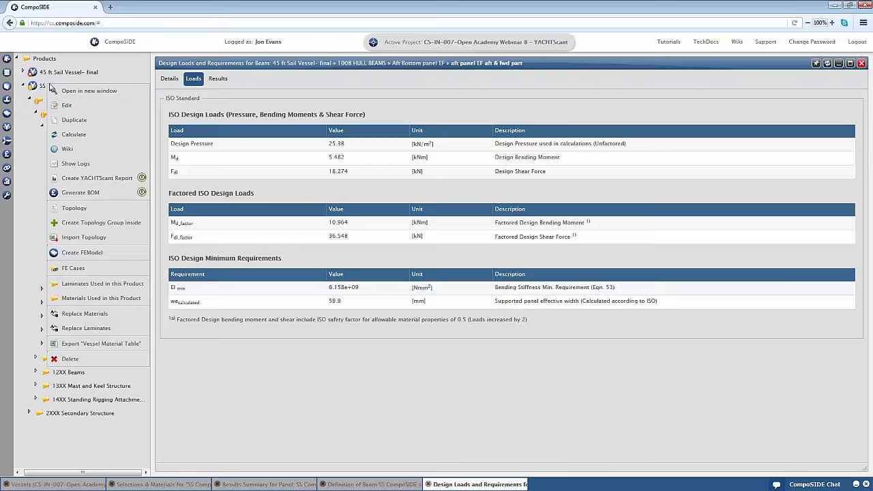
click(114, 199)
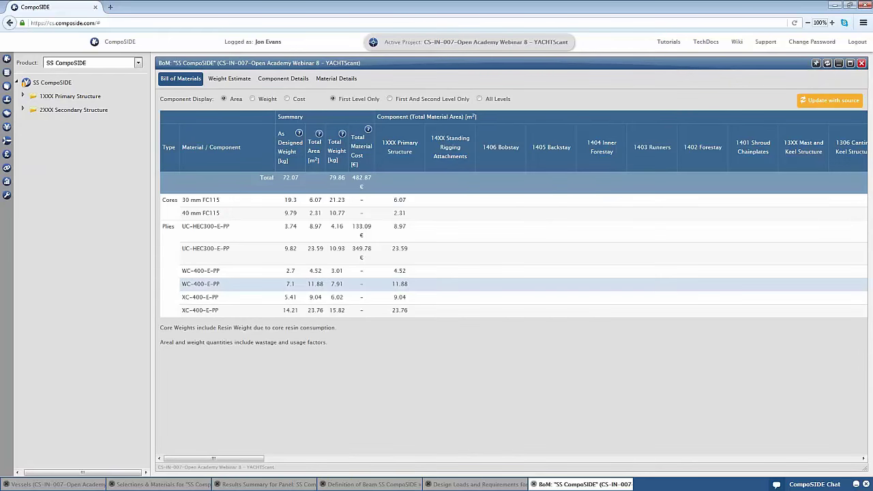
- Expand the BoM product tree through 1001 Hull Laminate to list the subcomponents of fwd bottom and fwd topsides
click(23, 96)
click(29, 110)
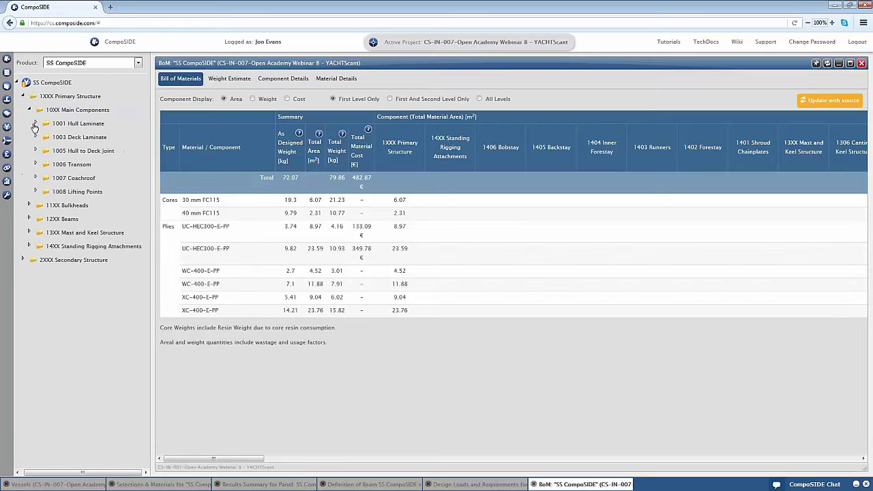
click(35, 124)
click(41, 137)
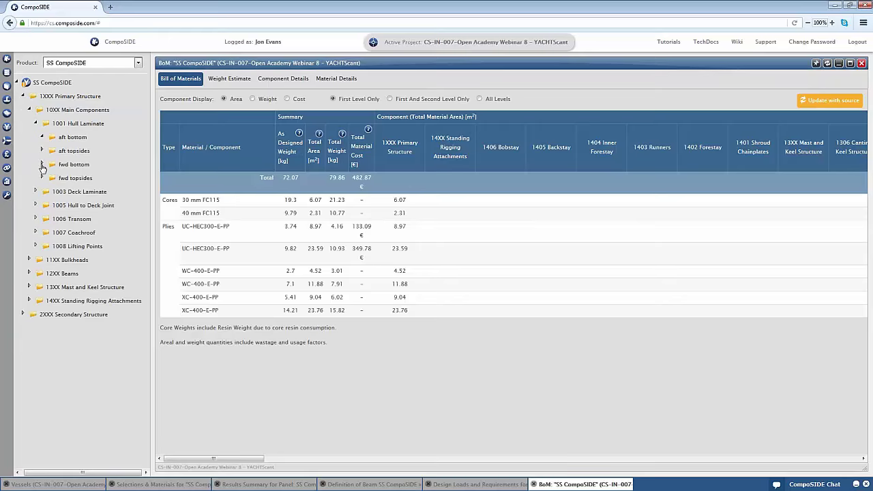
click(41, 164)
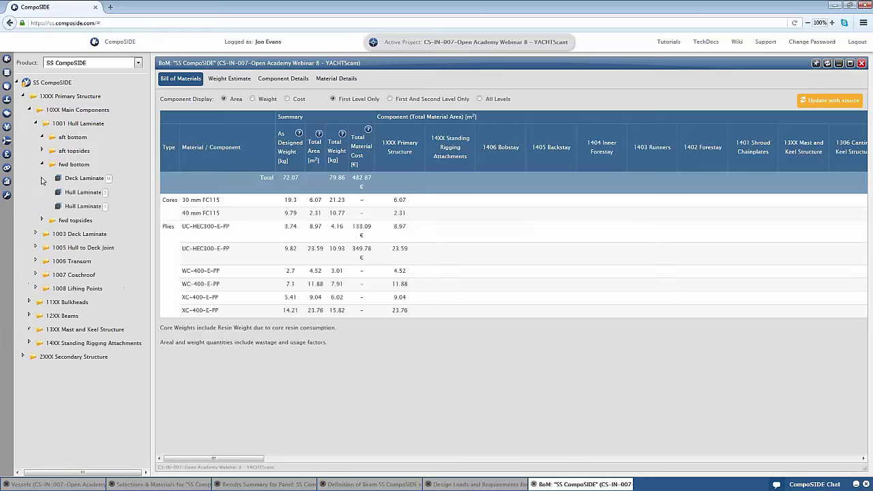
click(42, 221)
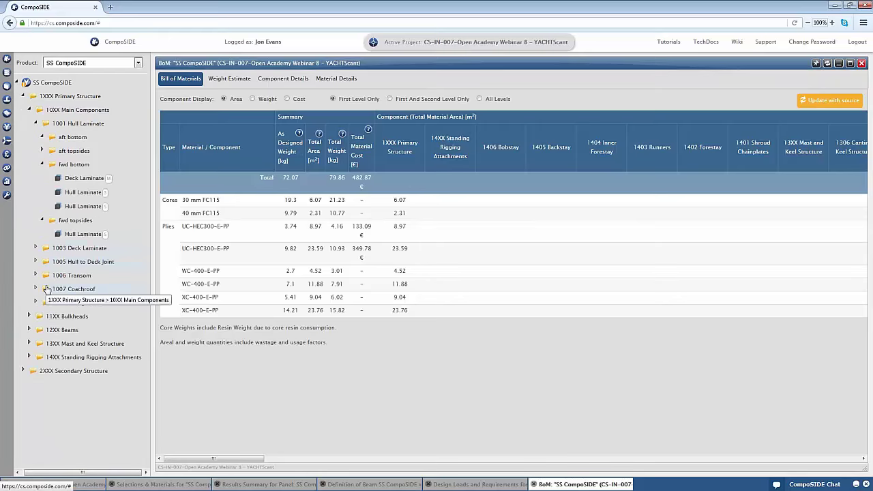
- Create a reinforcement named topside tapes in the fwd topsides group, with length 1000 mm and quantity 2
right_click(72, 226)
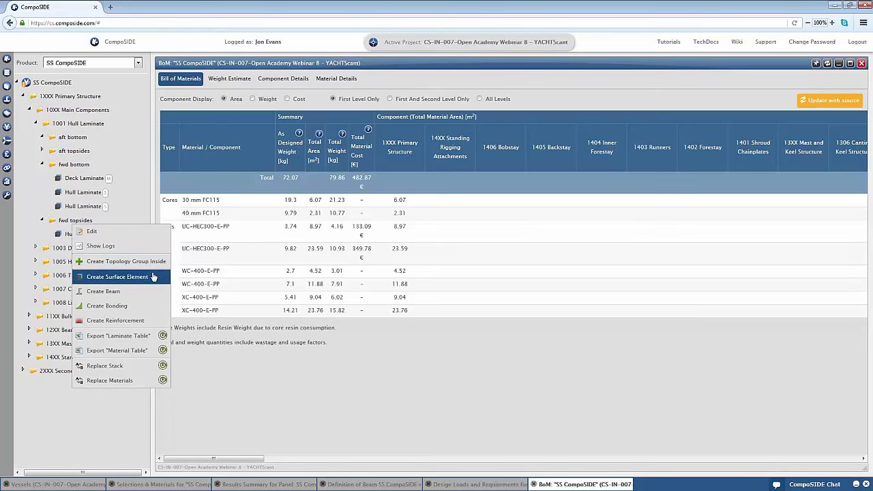
click(155, 321)
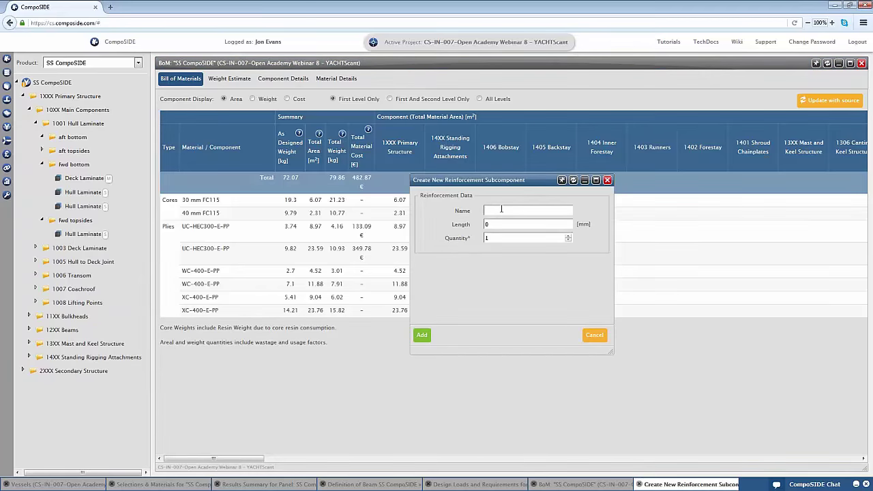
text(topside tape)
text(s)
text(1000)
click(569, 235)
click(422, 335)
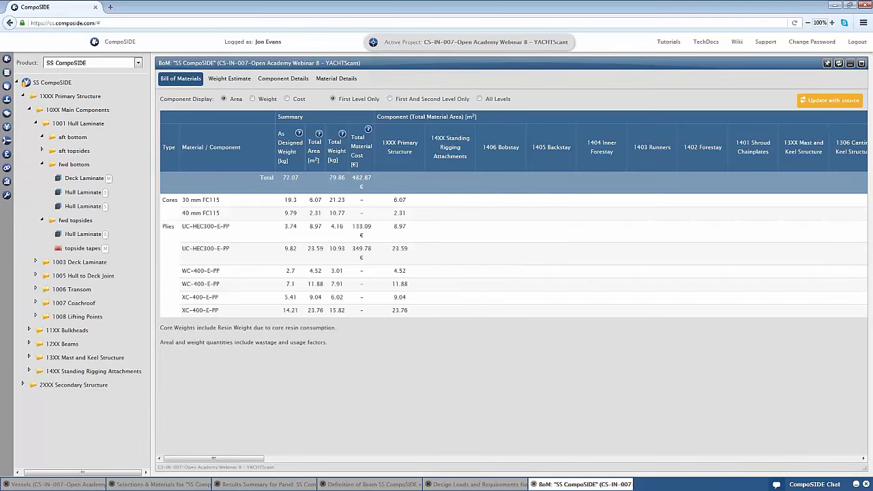
- Open the topside tapes reinforcement for editing and add five UC-HEC200-E-PP plies, each 100 mm wide
click(93, 250)
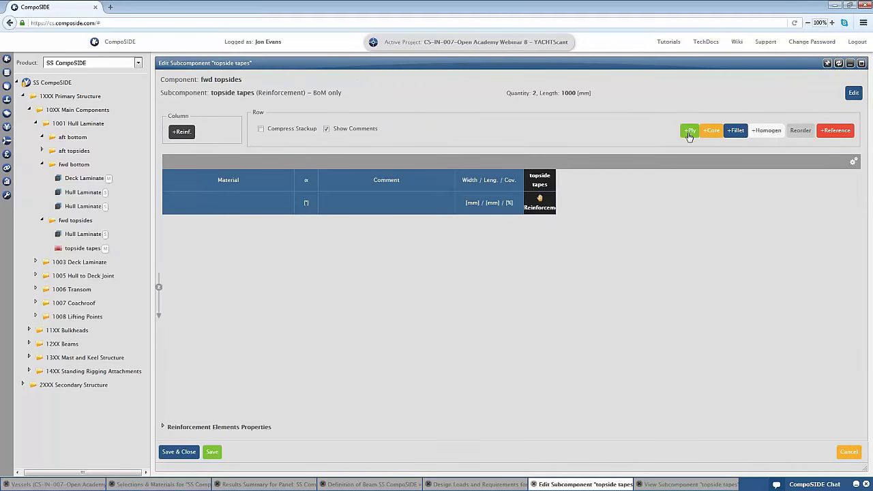
click(689, 134)
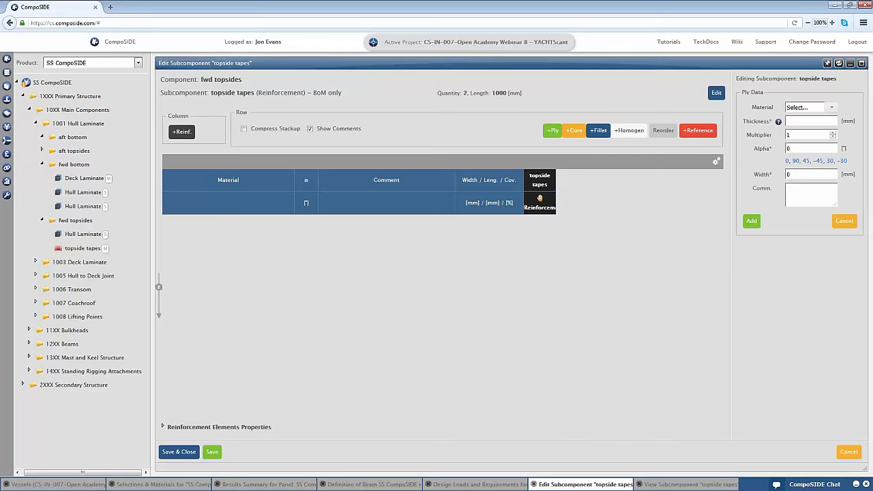
click(831, 107)
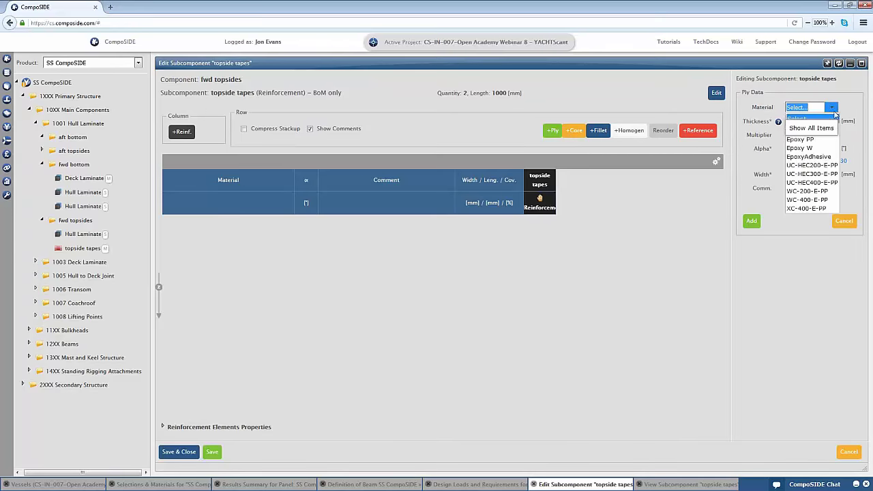
click(824, 167)
click(766, 134)
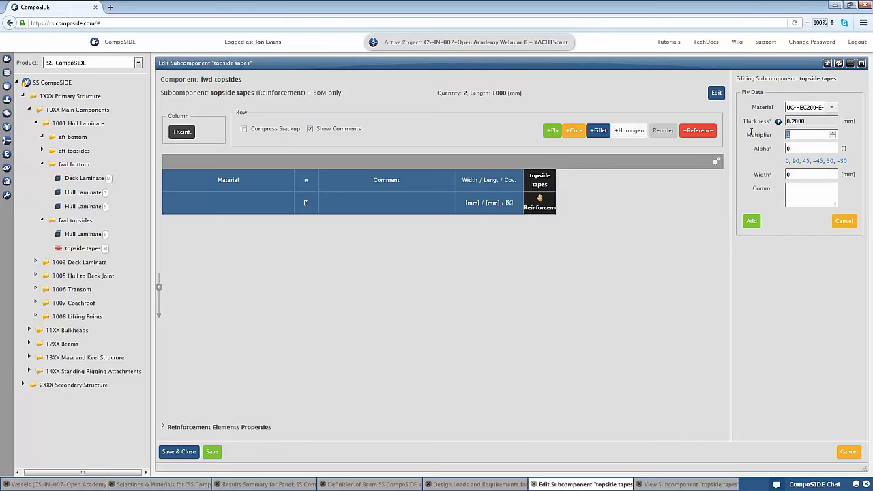
text(5)
click(765, 173)
text(100)
click(751, 220)
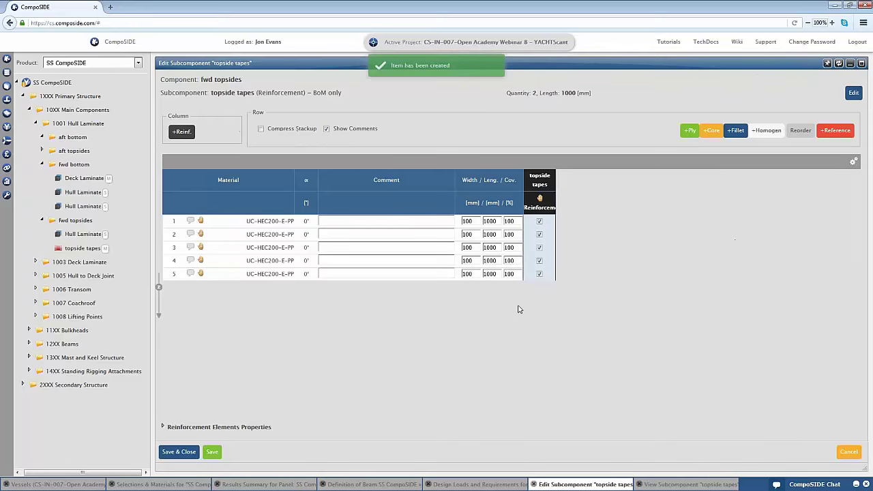
- Give all five plies the comment "Topside Tapes", then save and close the subcomponent
drag(302, 221, 297, 287)
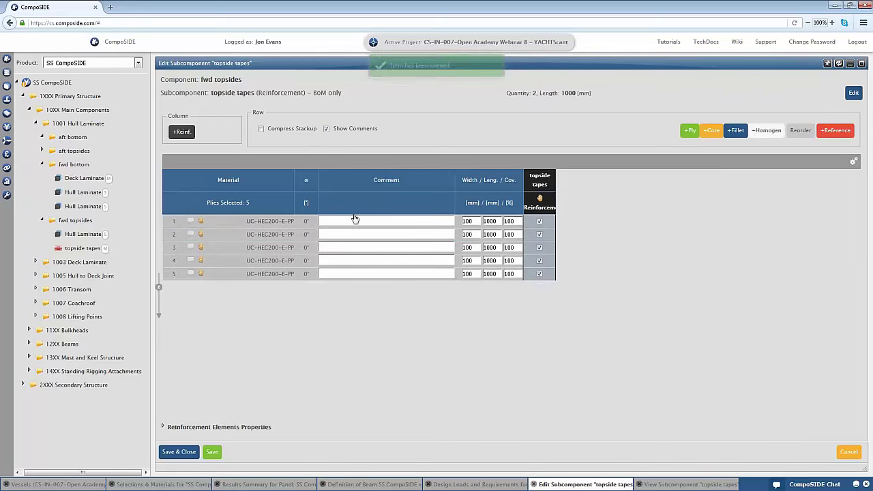
click(353, 221)
text(Topsid)
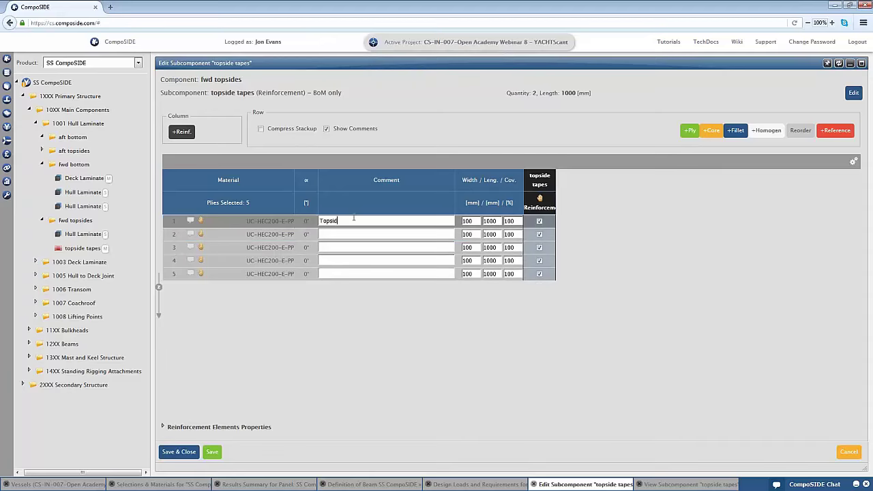
text(e Tapes)
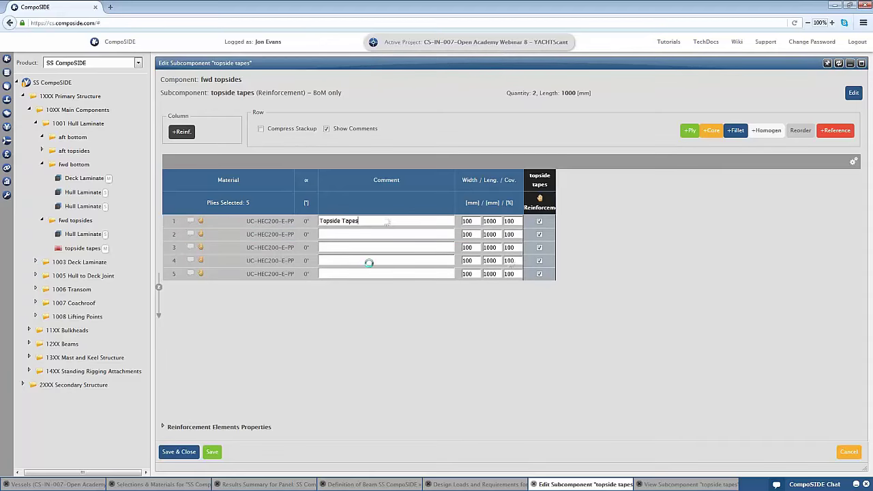
click(372, 334)
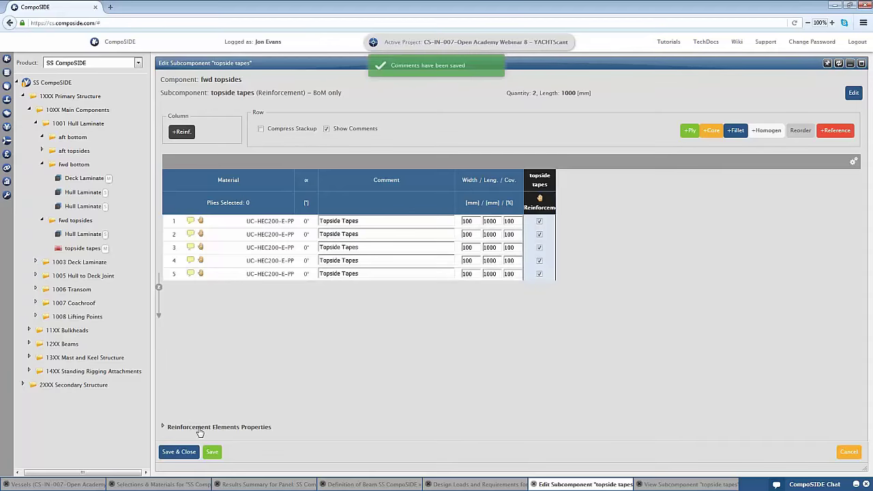
click(178, 452)
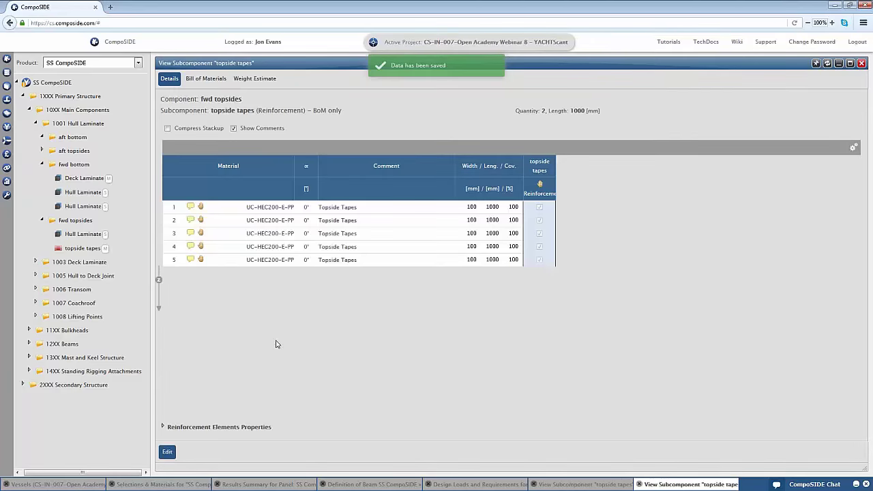
- Try to export the laminate table for the whole SS CompoSIDE product and for its fwd bottom group
right_click(71, 85)
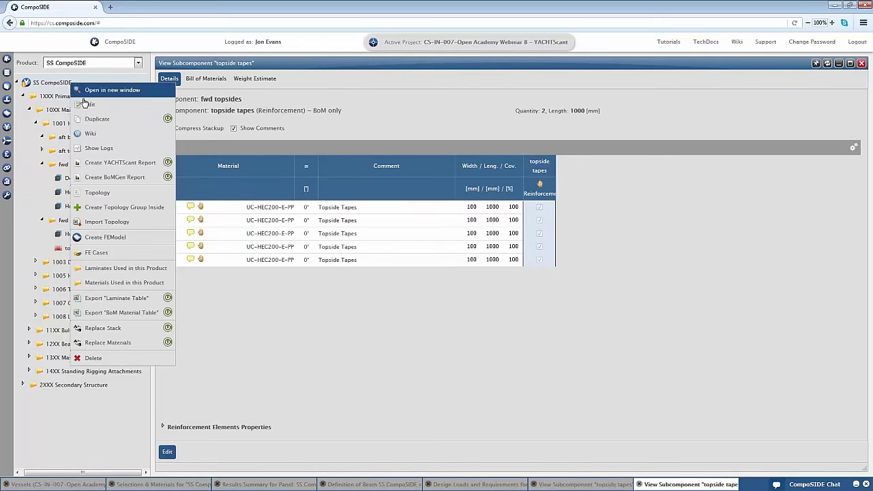
click(141, 301)
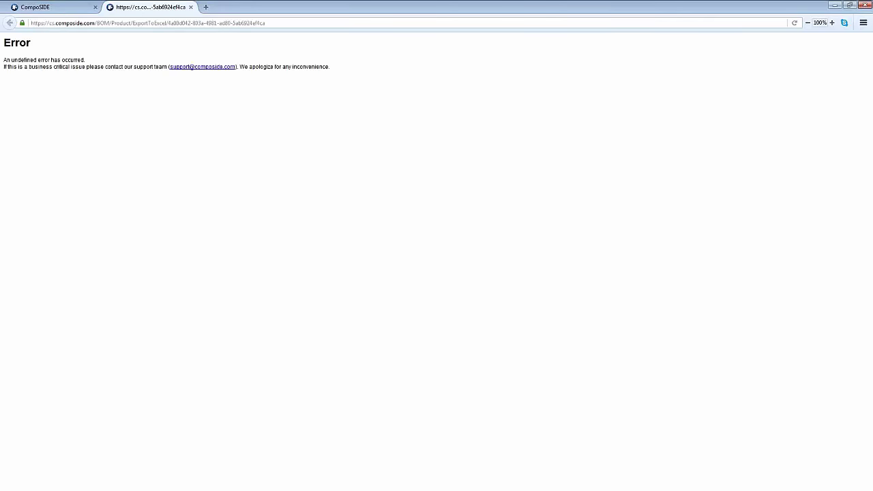
click(191, 7)
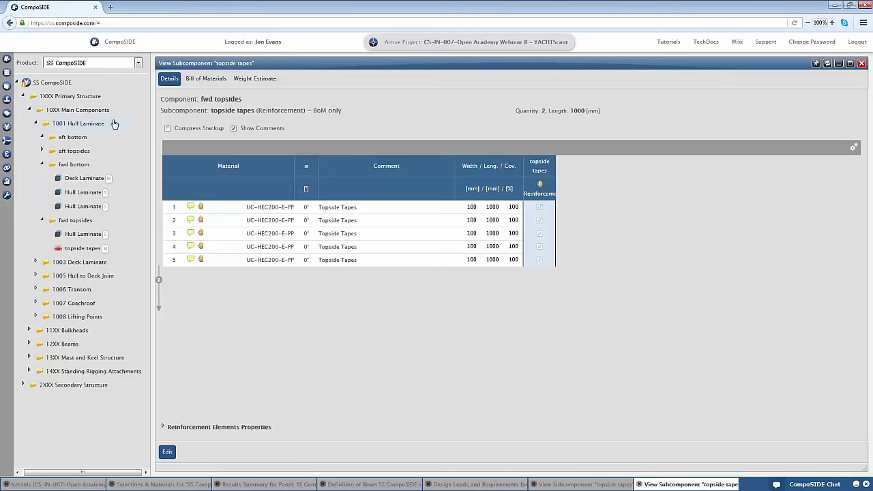
right_click(82, 166)
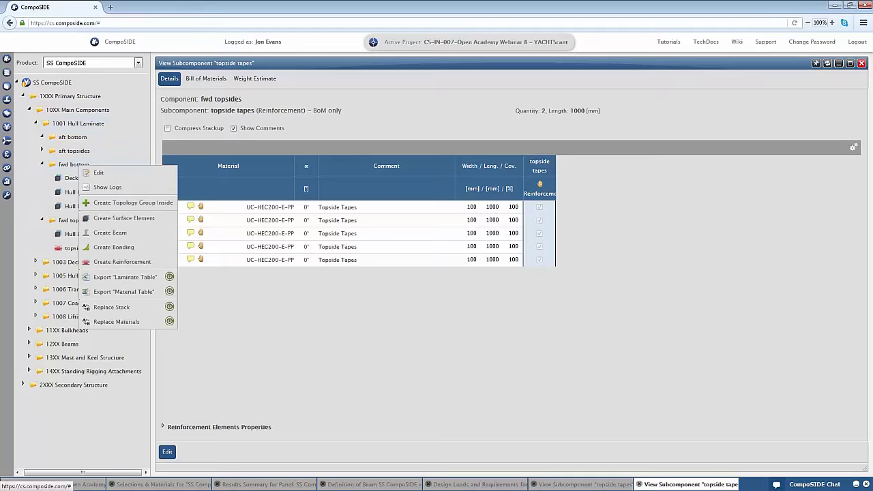
click(142, 280)
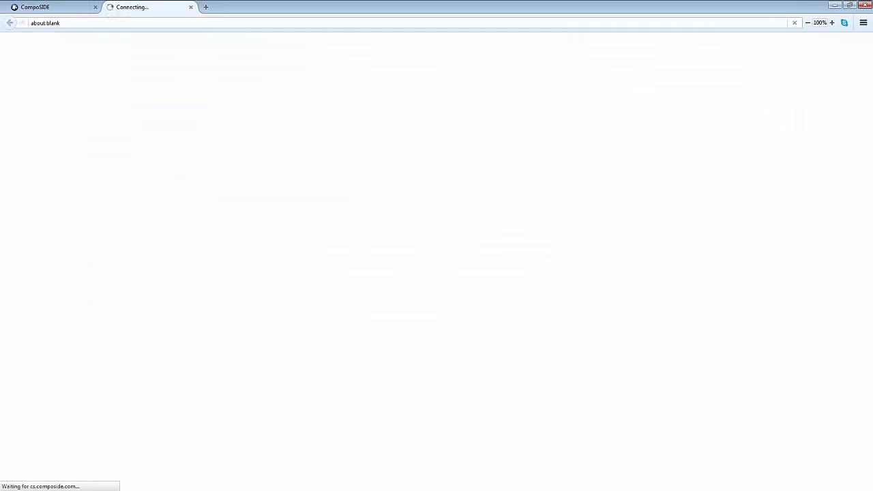
click(190, 7)
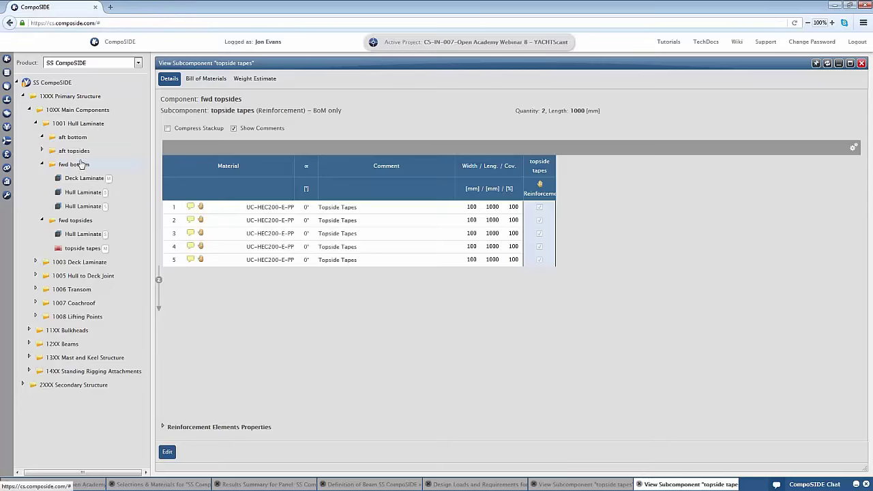
- Try to export the laminate table of the fwd topsides group
right_click(75, 222)
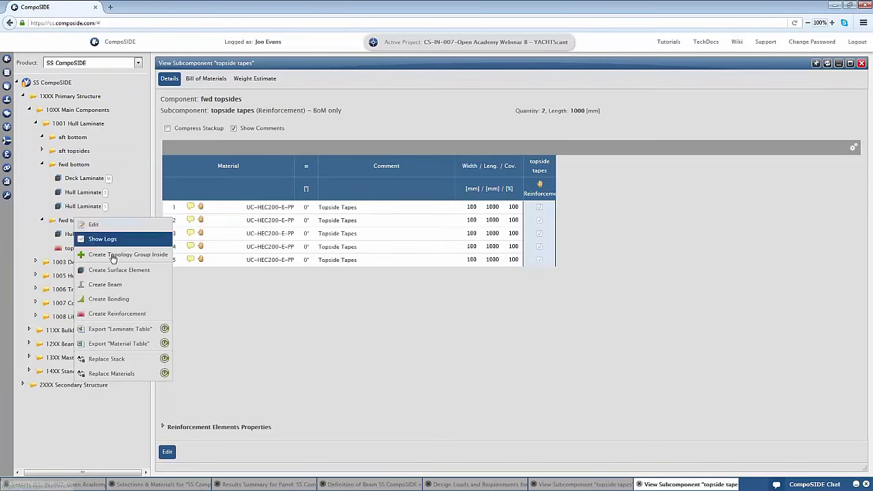
click(113, 335)
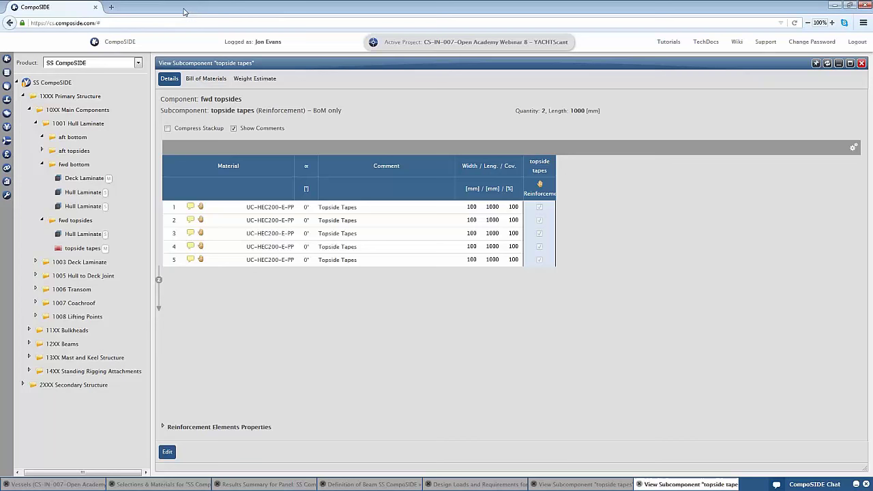
click(191, 8)
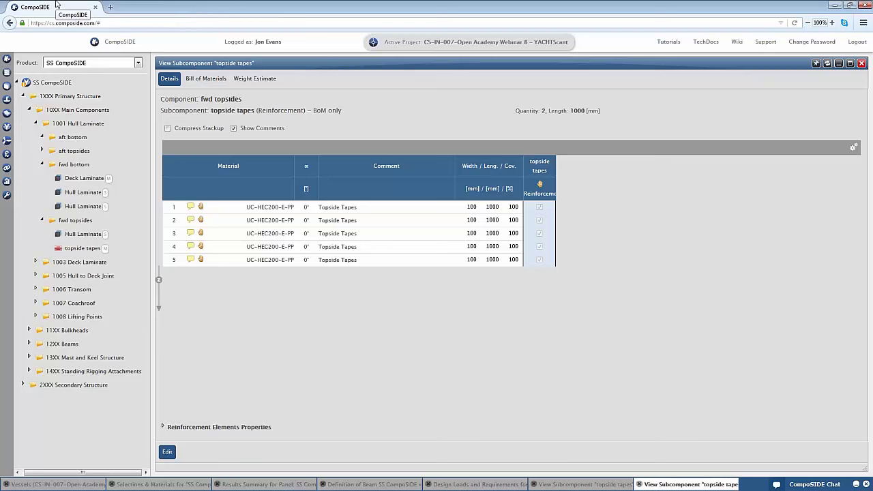
right_click(78, 221)
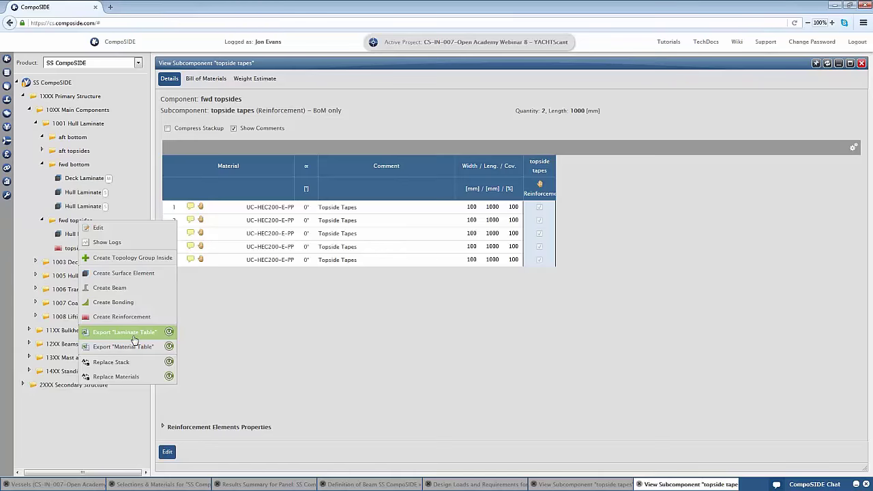
click(240, 340)
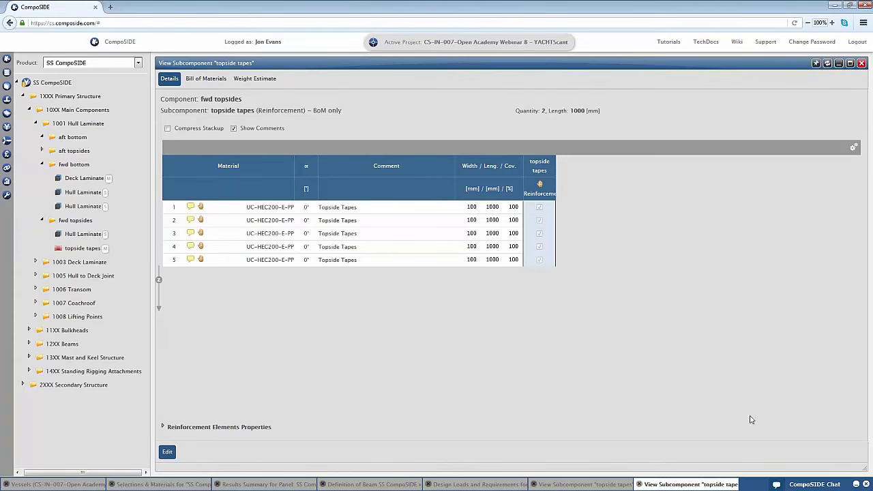
- Close the open windows, open the 45ft ISO Report from the YACHTScant reports in REPORTSpace, and export it to HTML
click(866, 484)
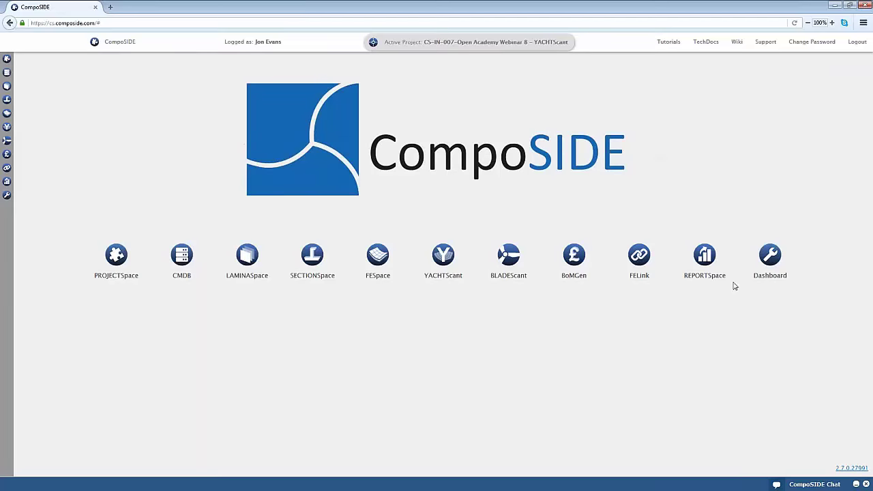
click(706, 256)
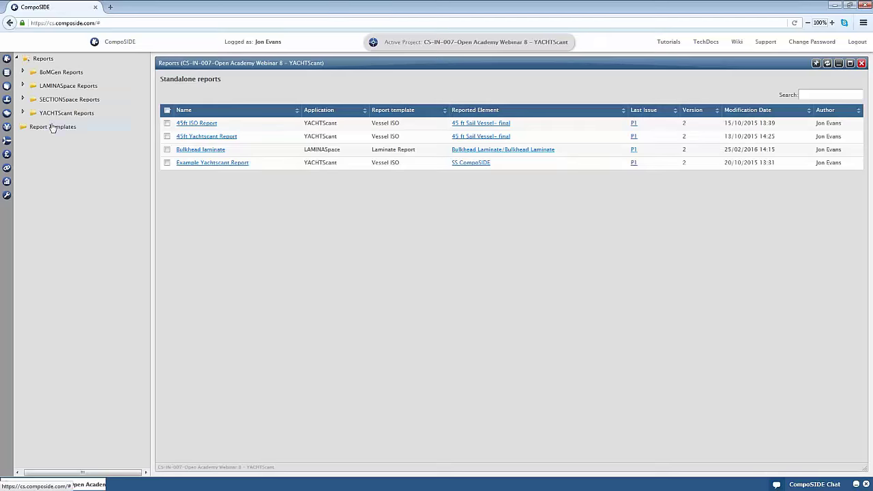
click(23, 114)
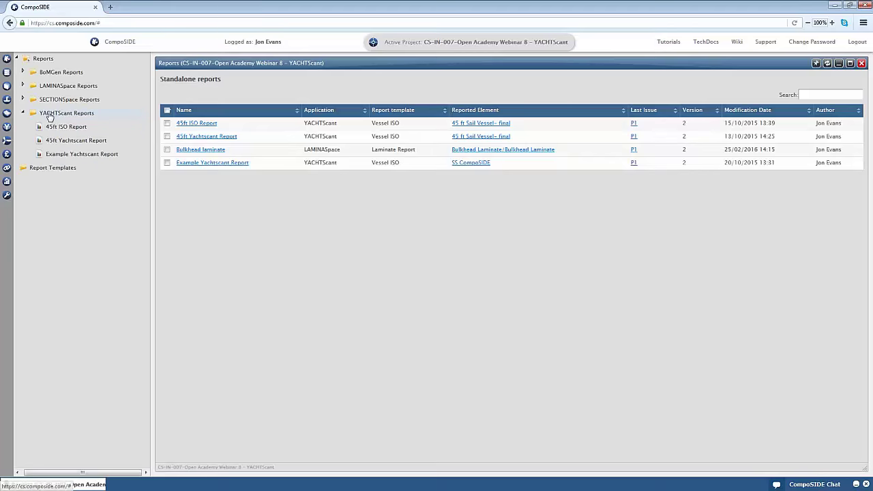
click(79, 131)
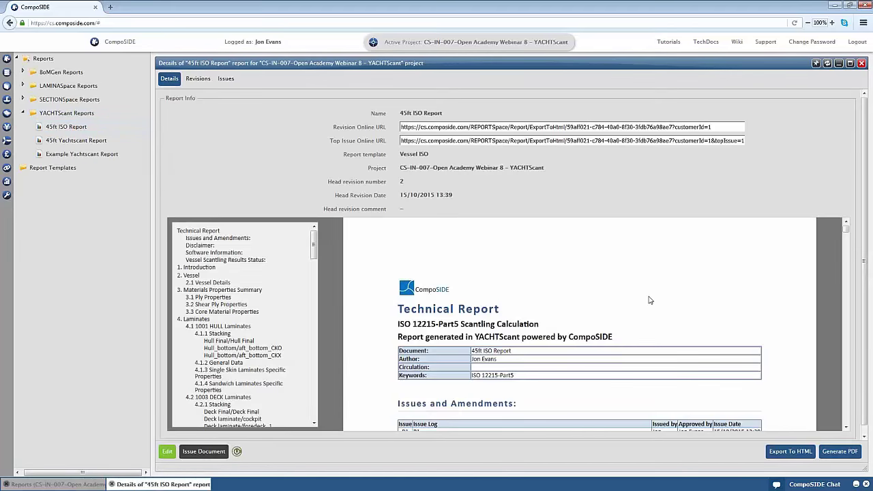
click(805, 452)
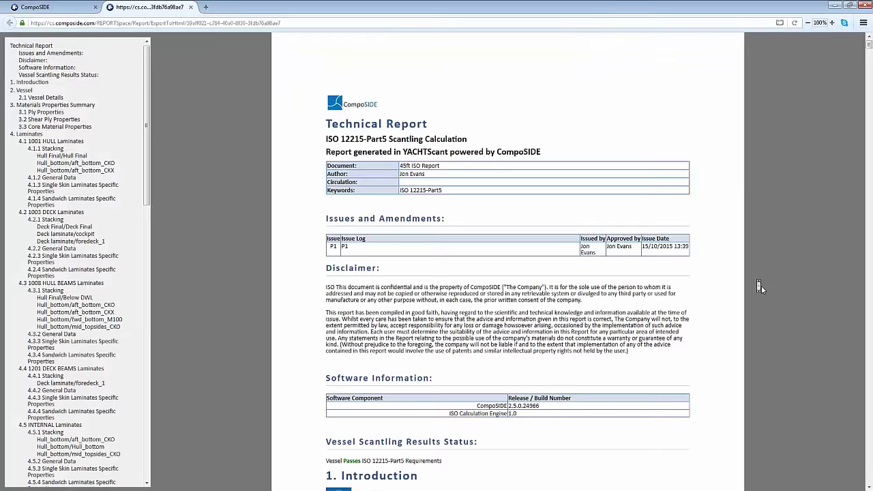
- Review the exported ISO report's vessel details, ply, shear ply and core material properties, and hull laminate stacking tables
scroll(761, 286, down, 3)
scroll(761, 285, down, 5)
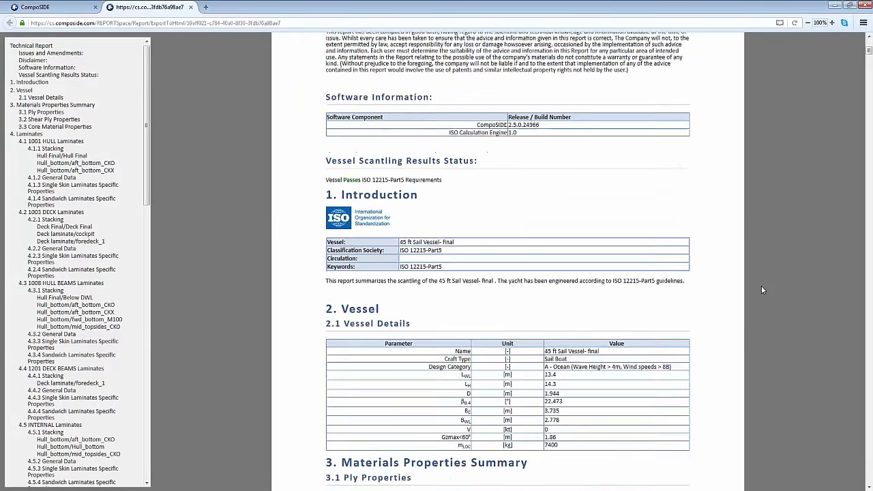
scroll(762, 286, down, 3)
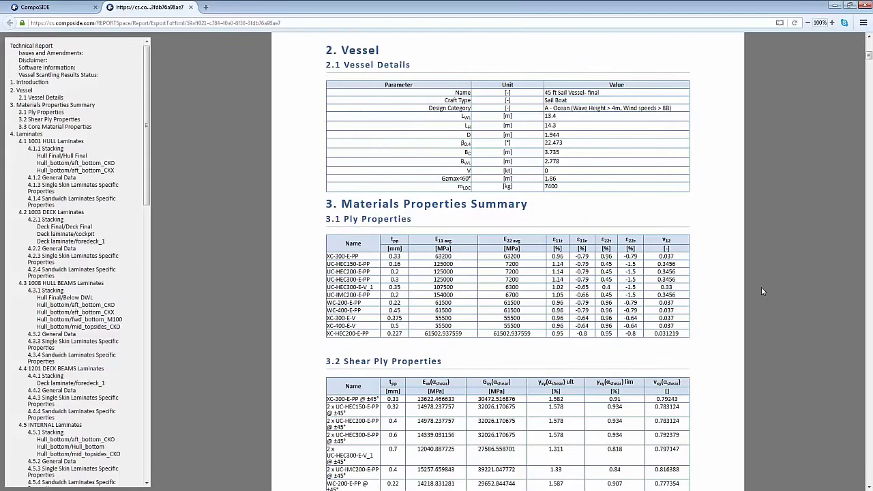
scroll(761, 287, down, 1)
scroll(761, 287, down, 5)
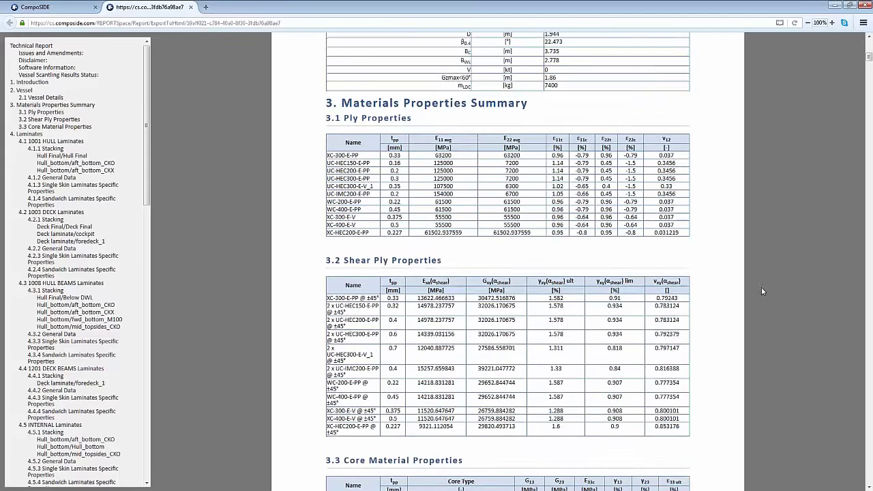
scroll(761, 287, down, 6)
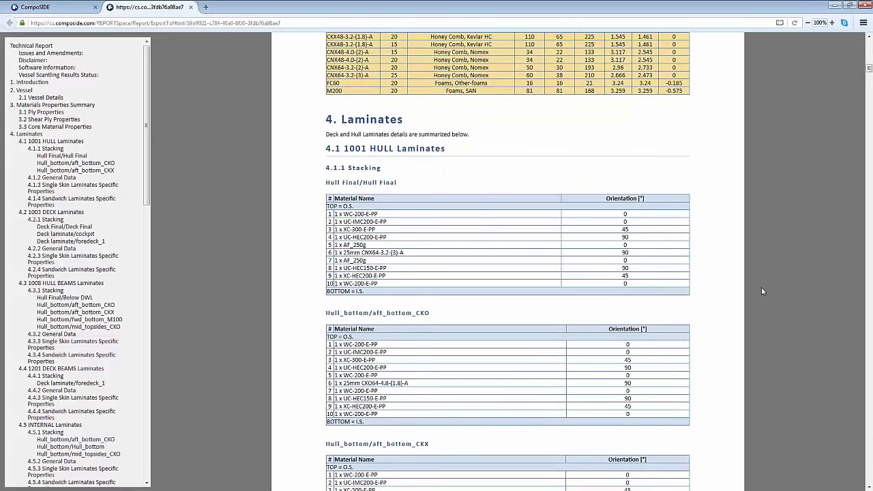
- Create and save a BoMGen report named "45ft Bomgen Report" for 45 ft Sail Vessel- final using the Bill of Materials (All Components with Cost) template
click(36, 7)
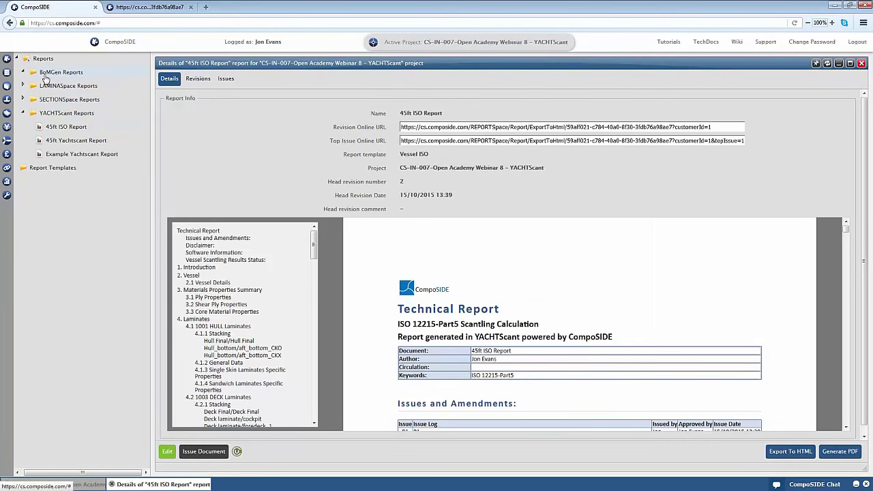
right_click(45, 77)
click(66, 83)
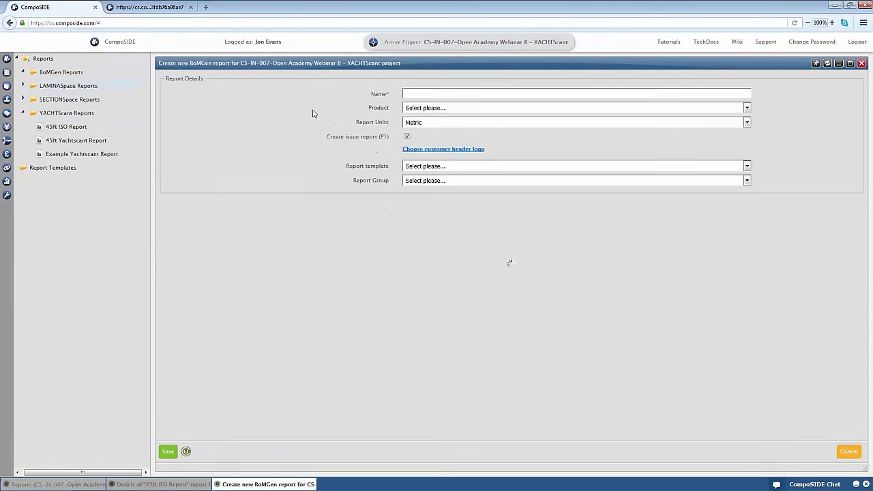
text(45ft Bomgen Report)
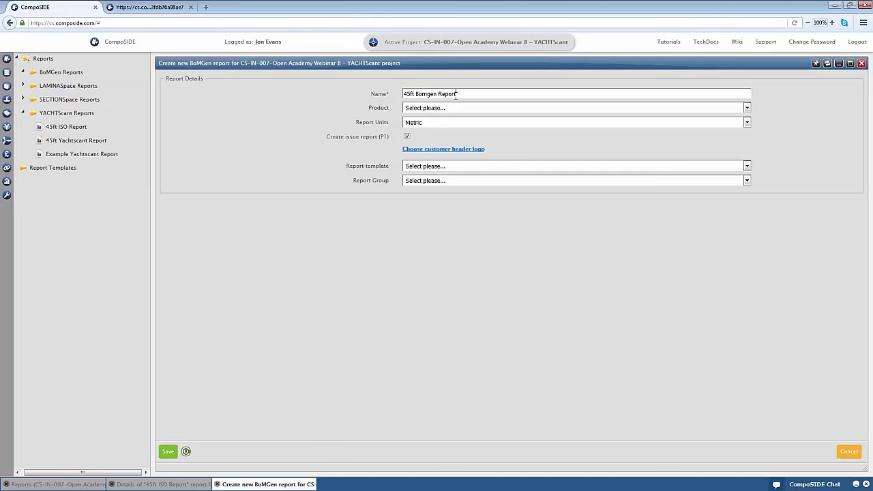
click(454, 108)
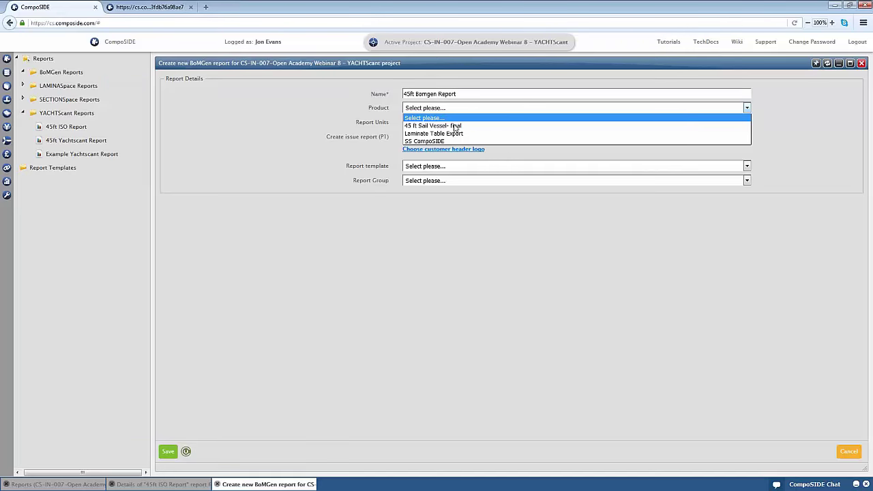
click(455, 127)
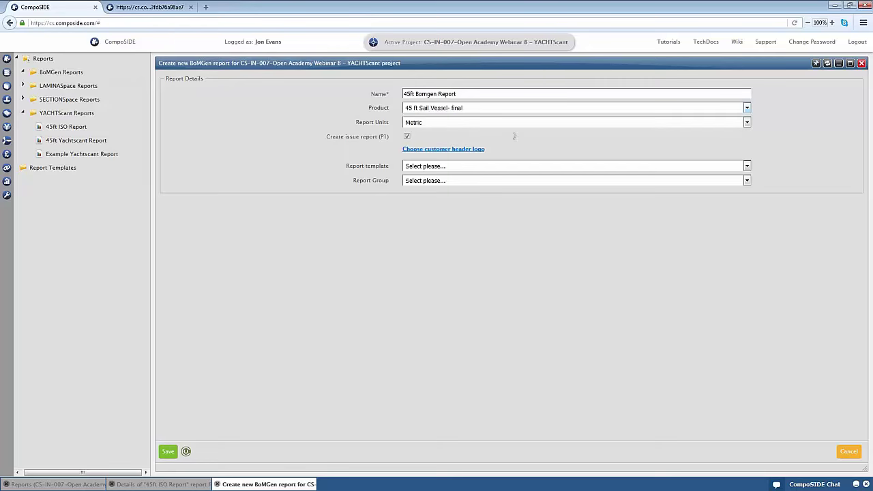
click(441, 167)
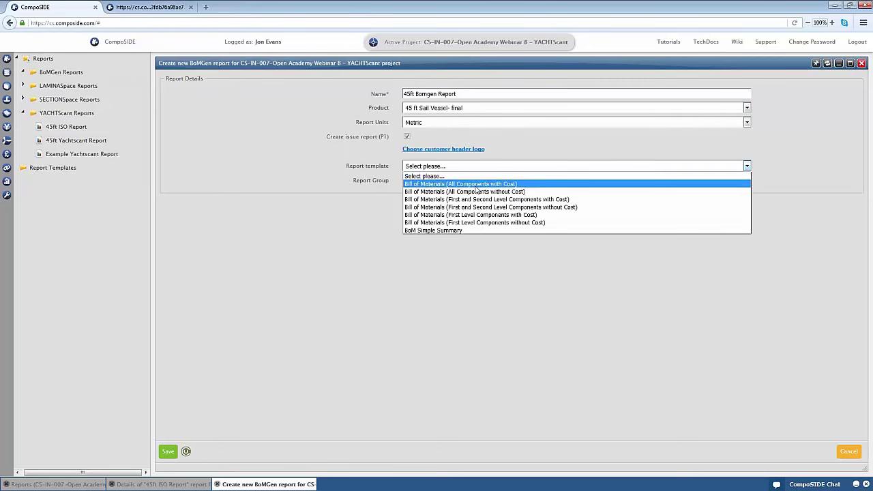
click(471, 184)
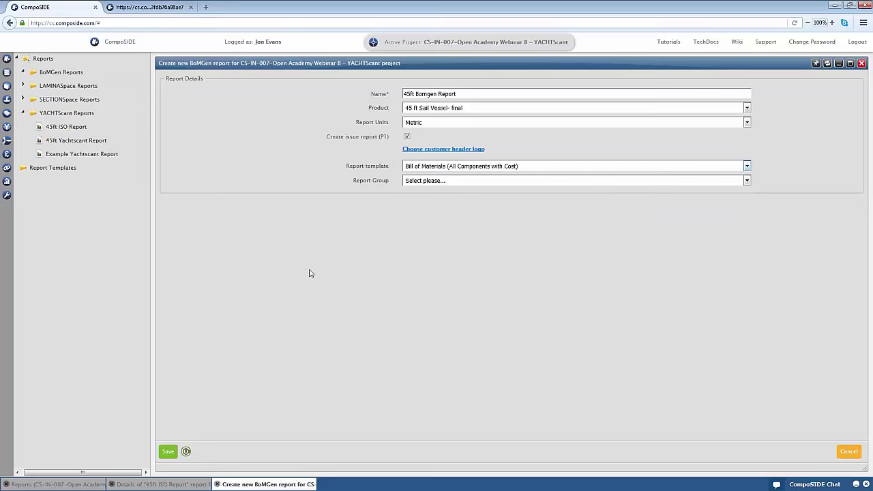
click(168, 452)
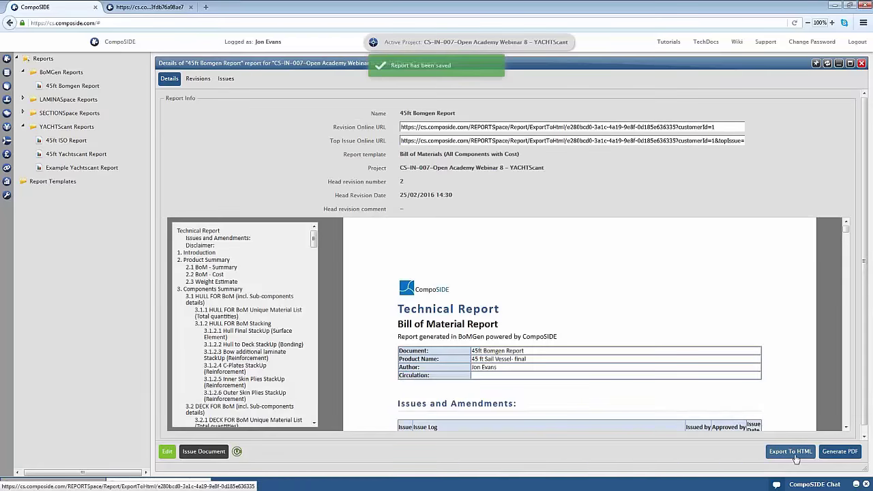
- Export the 45ft Bomgen Report to HTML and review its BoM summary table
click(795, 458)
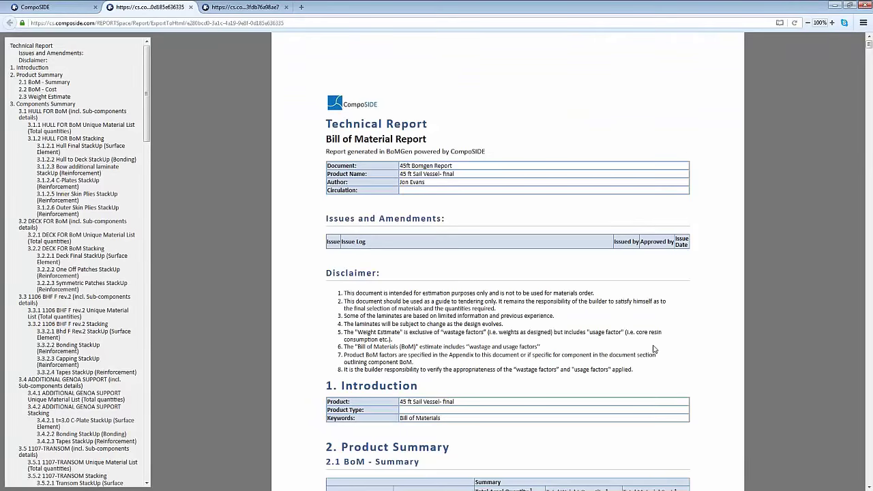
scroll(653, 349, down, 2)
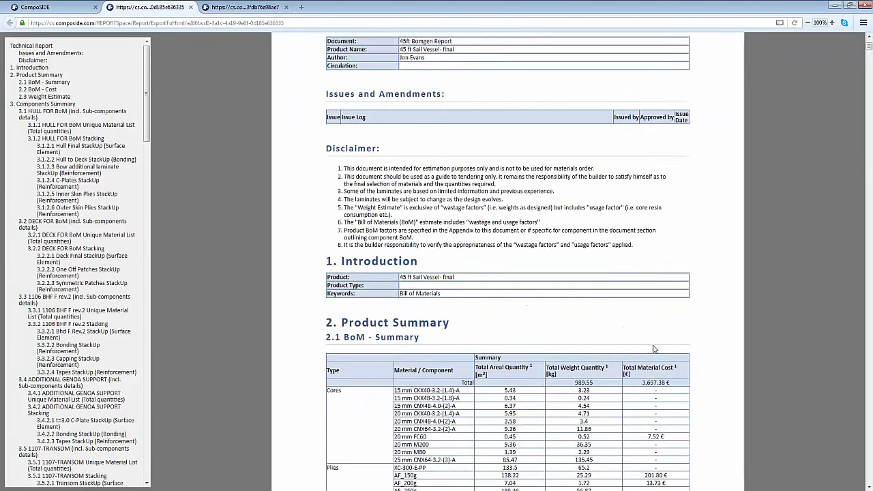
scroll(653, 350, down, 4)
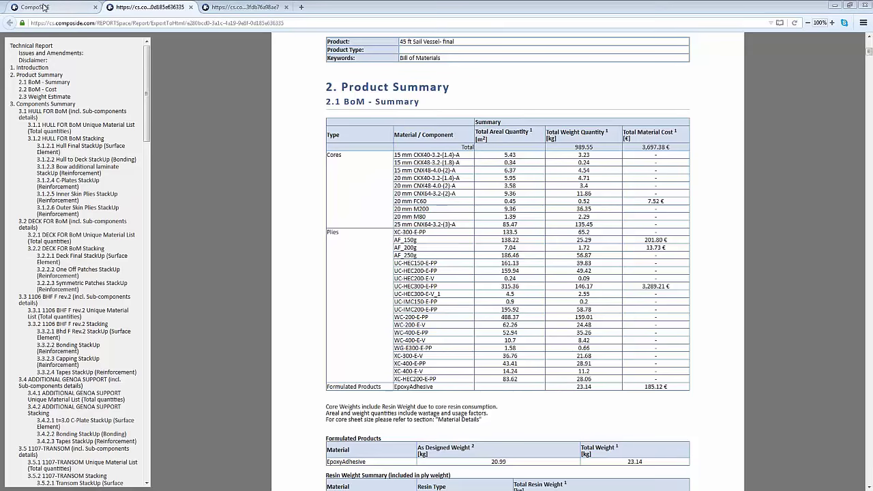
- Return to the CompoSIDE project, close the report windows and open the Midship Section from Preliminary Analysis in SECTIONSpace
click(43, 7)
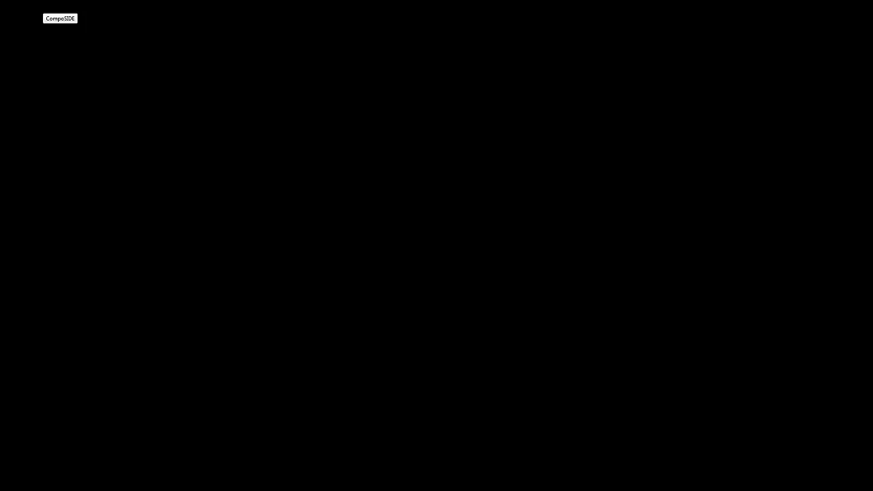
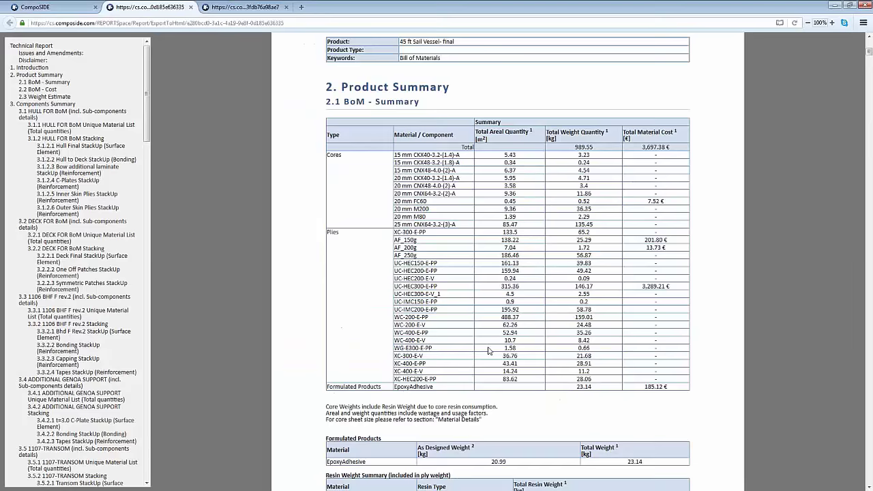
click(58, 5)
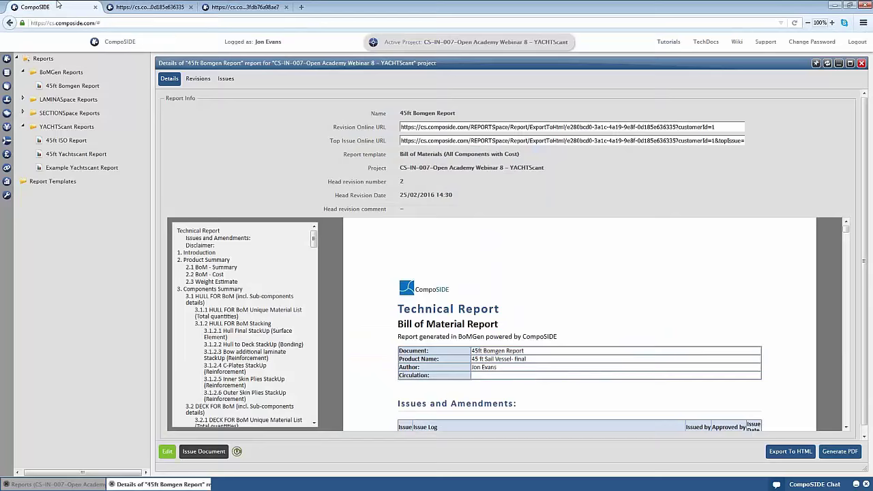
click(866, 484)
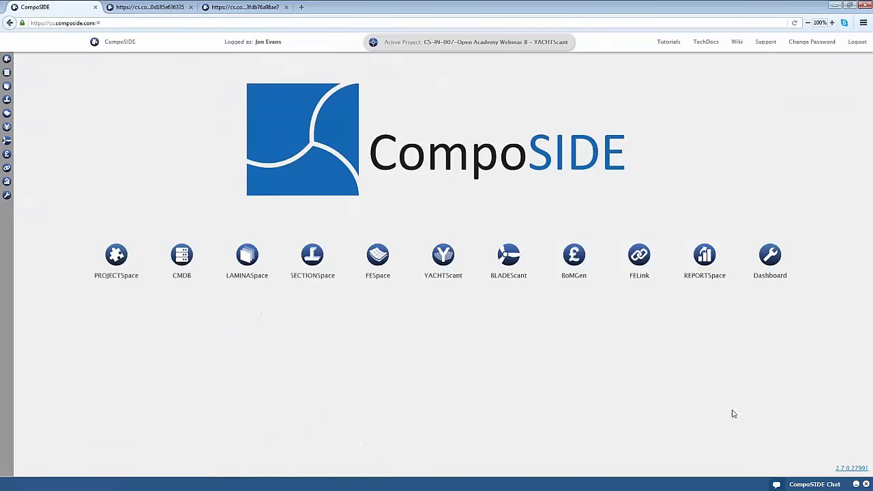
click(314, 258)
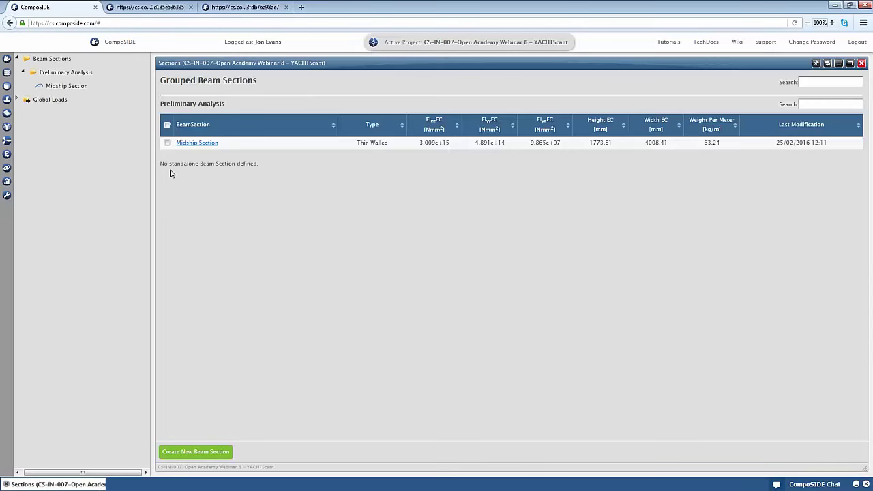
click(103, 94)
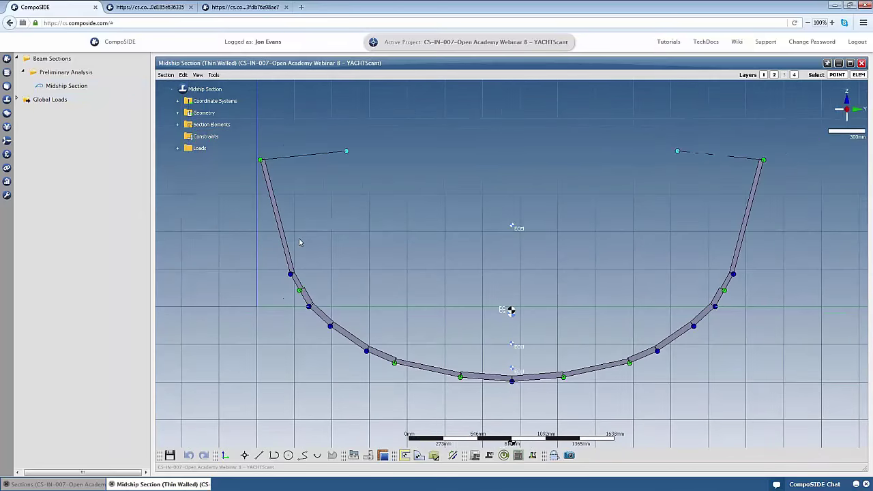
- Inspect the Hull Topsides element's assigned geometry and laminate stack, then close its editor without changes
double_click(279, 204)
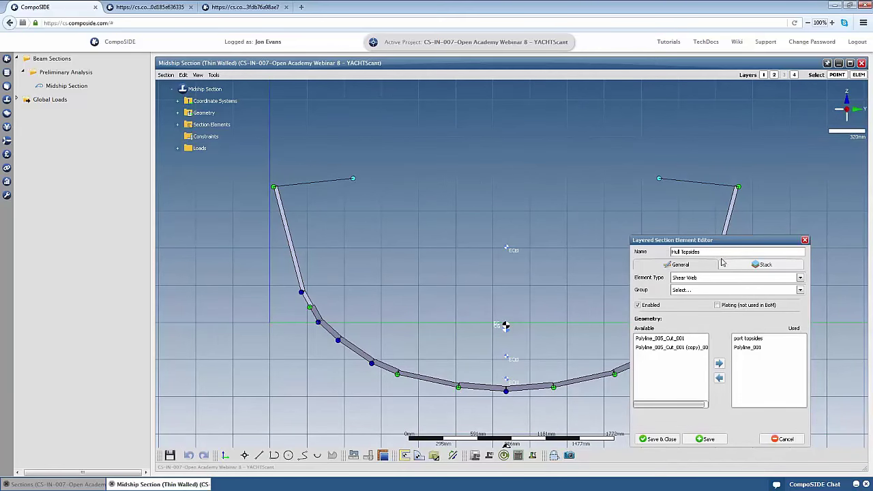
click(750, 348)
click(756, 349)
click(762, 265)
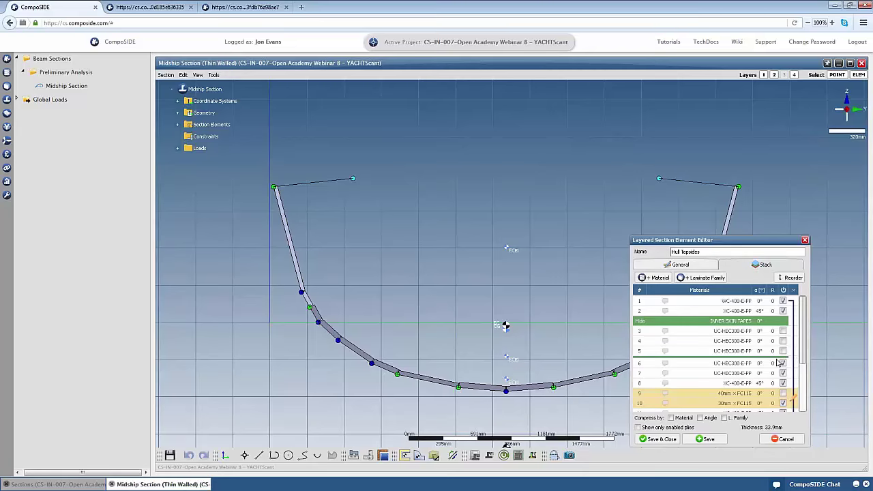
click(805, 241)
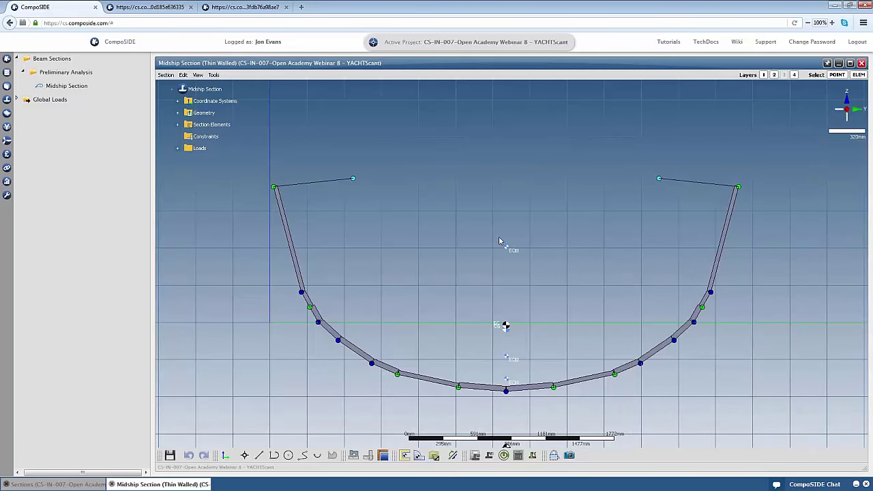
- Create a layered section element from the port deck line and add the starboard deck polyline to its used geometry
right_click(333, 184)
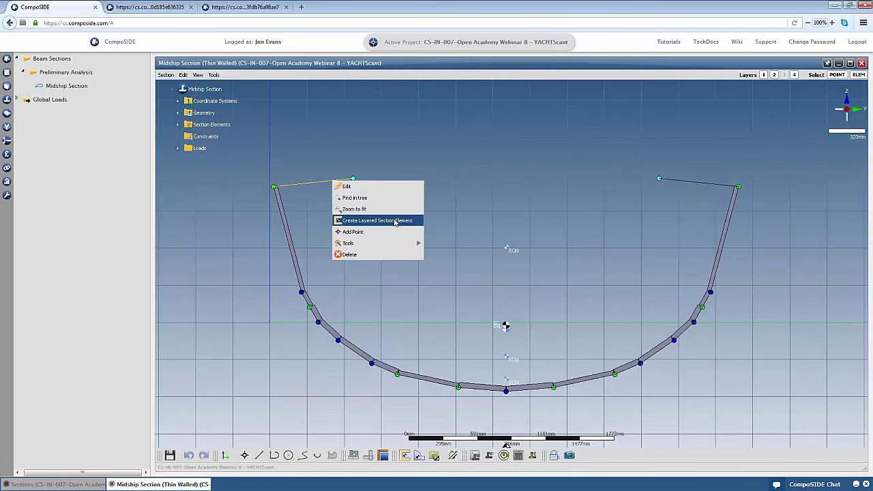
click(395, 221)
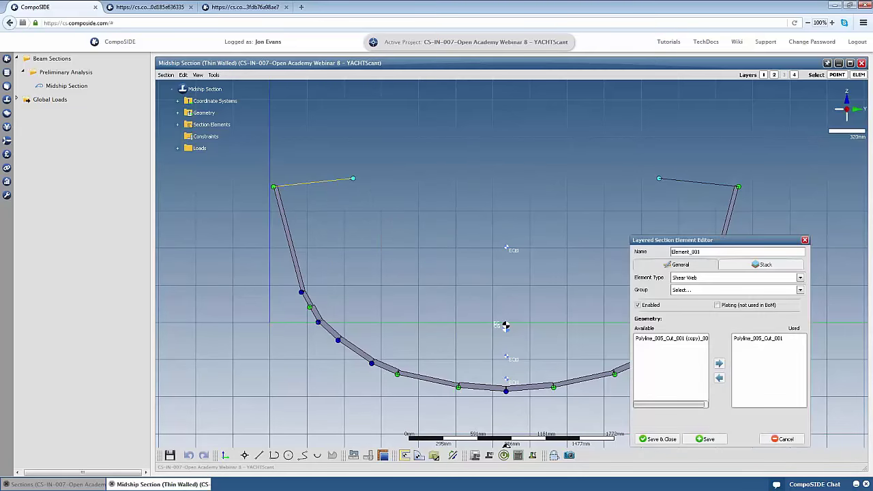
double_click(654, 339)
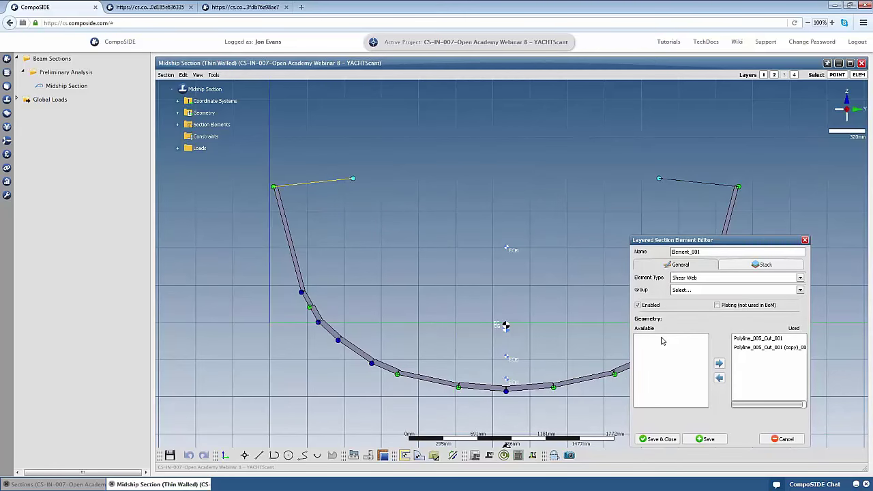
- Add the Deck Laminate/Reinforcement sub-laminate of the Deck Laminate family at 0° to the new deck element's stack
click(735, 271)
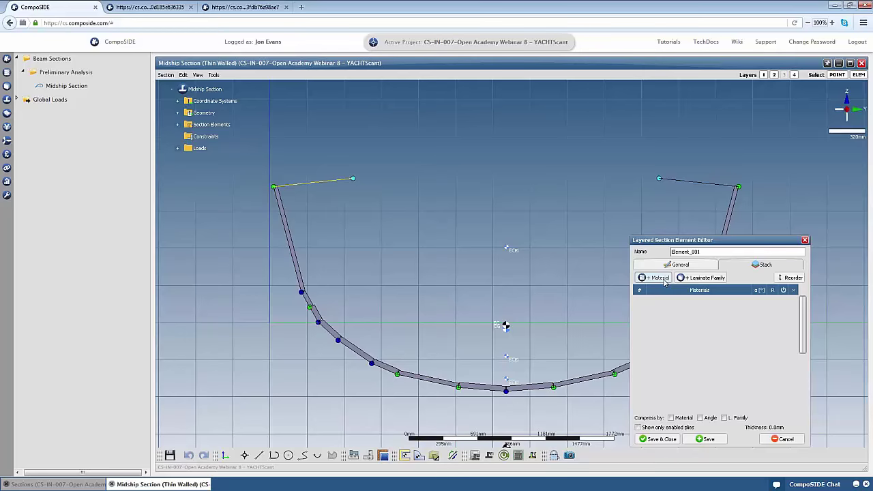
click(699, 280)
click(799, 266)
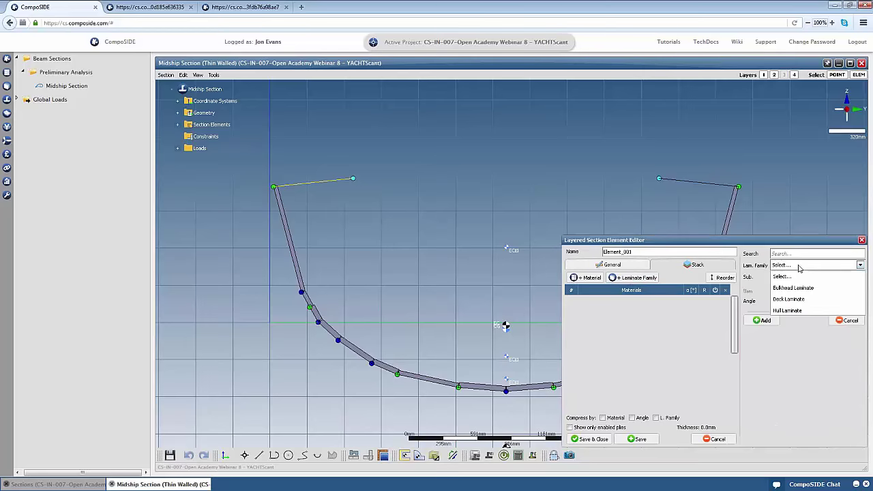
click(803, 298)
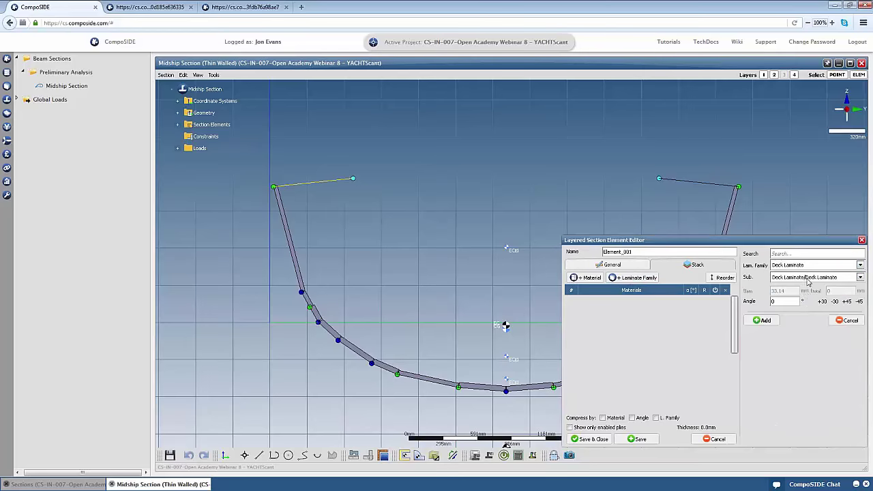
click(808, 278)
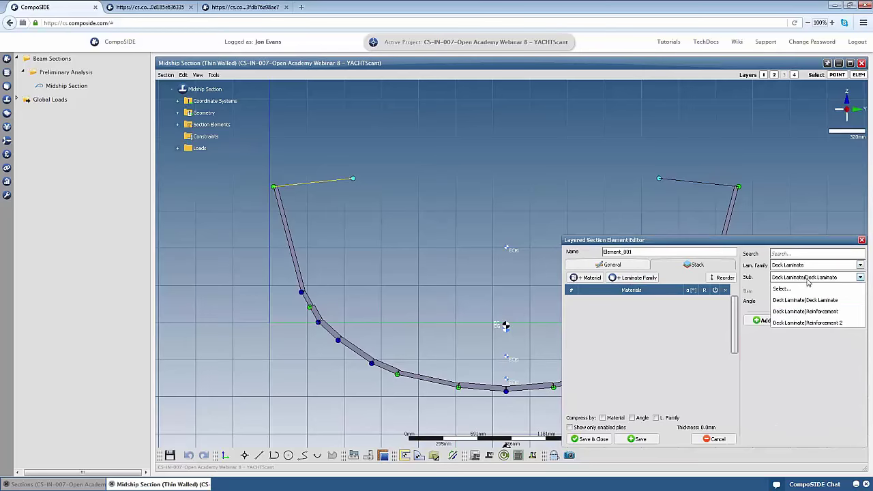
click(845, 315)
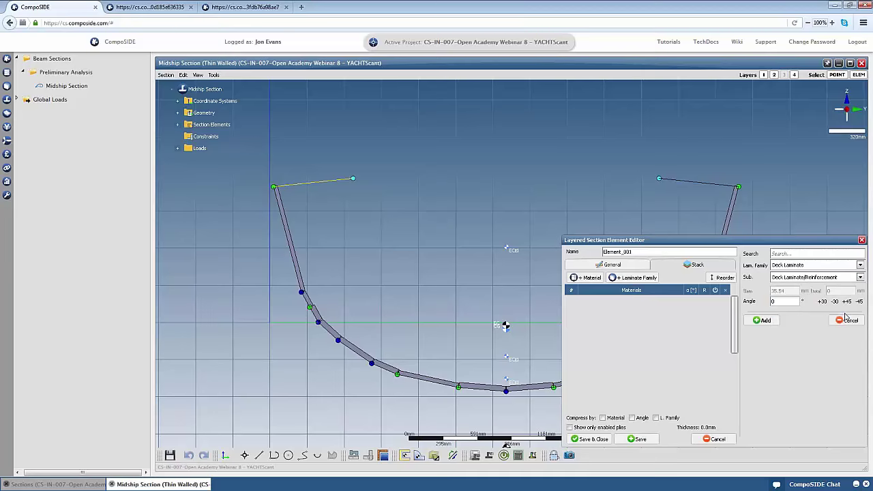
click(764, 320)
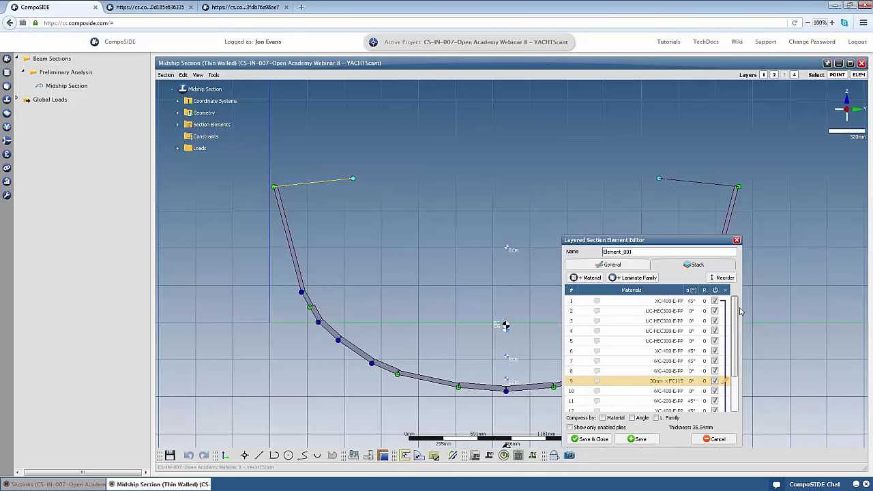
- Compress the deck element's stack by material, toggle its 4 x UC-HEC300-E-PP ply groups and save the element
drag(736, 312, 736, 351)
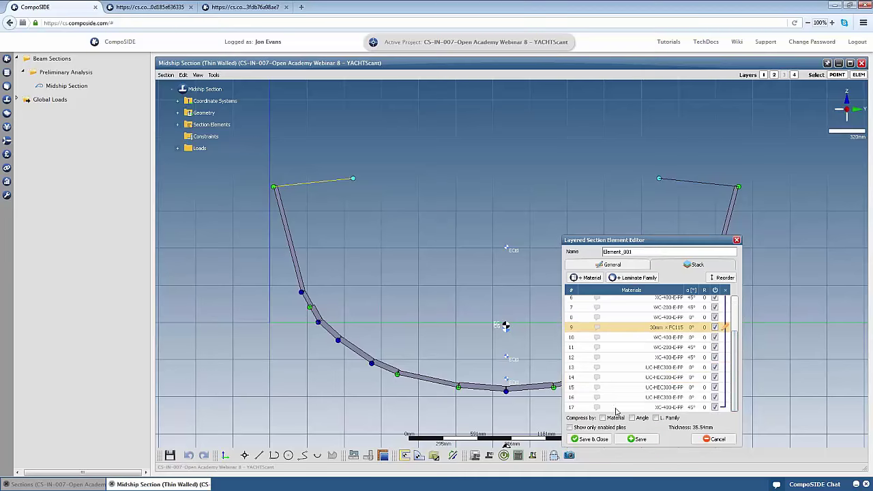
click(603, 417)
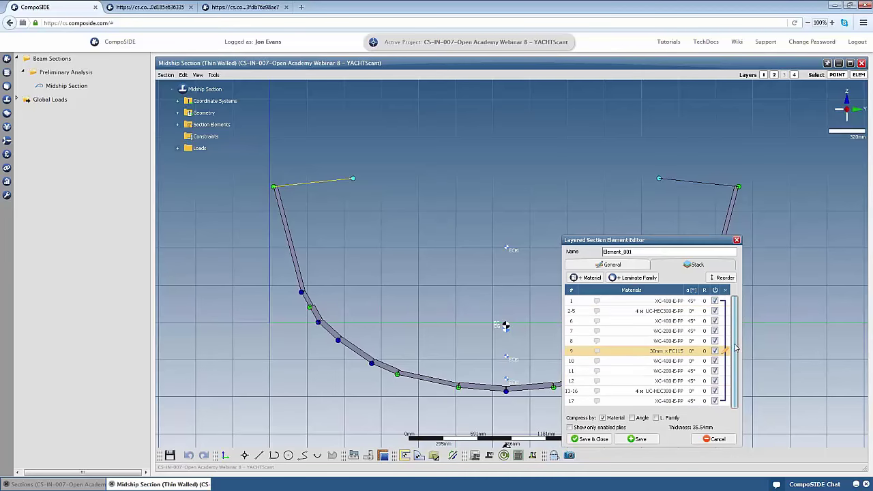
click(715, 311)
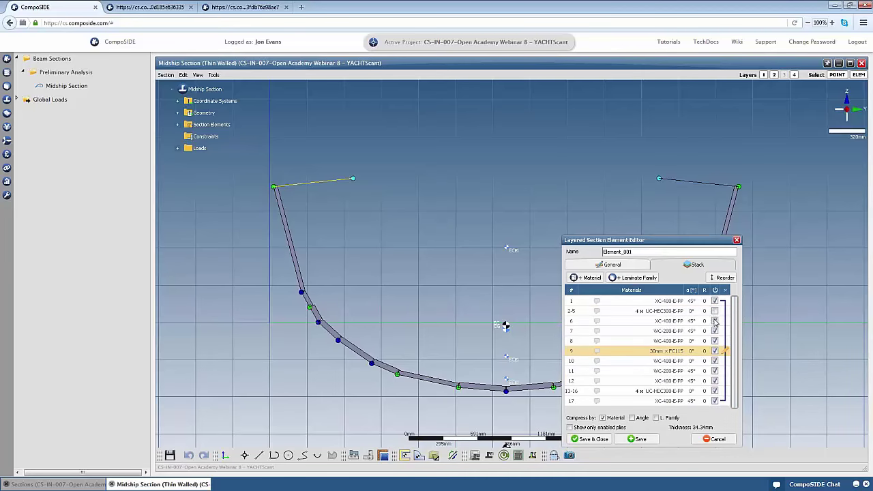
click(715, 391)
click(715, 311)
click(592, 439)
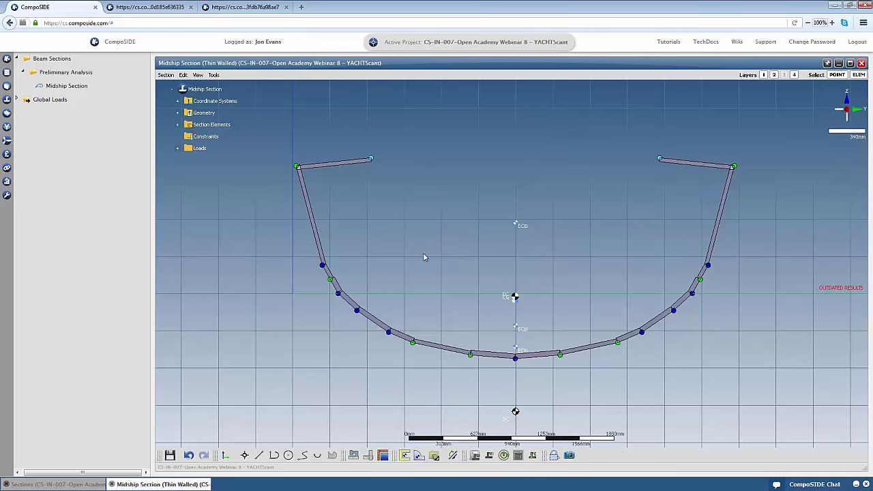
- Check the section's allowable My(+) load in a new allowable load entry and close it without saving
click(177, 148)
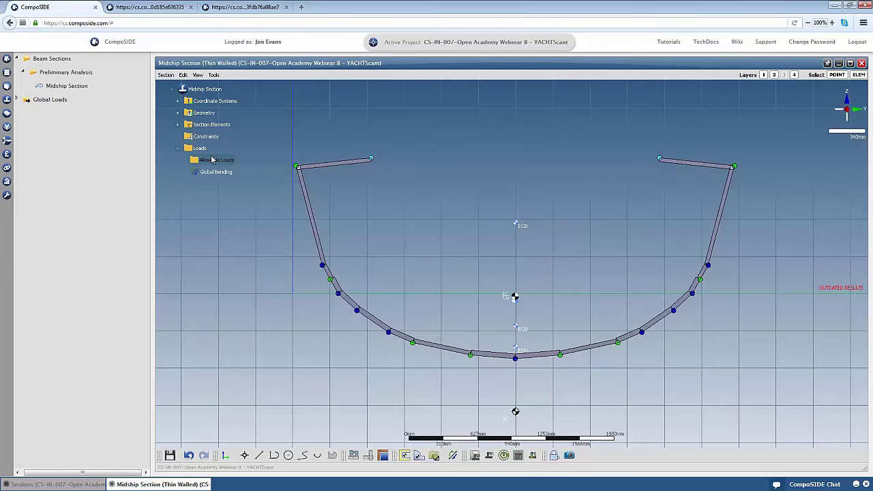
right_click(216, 161)
click(251, 165)
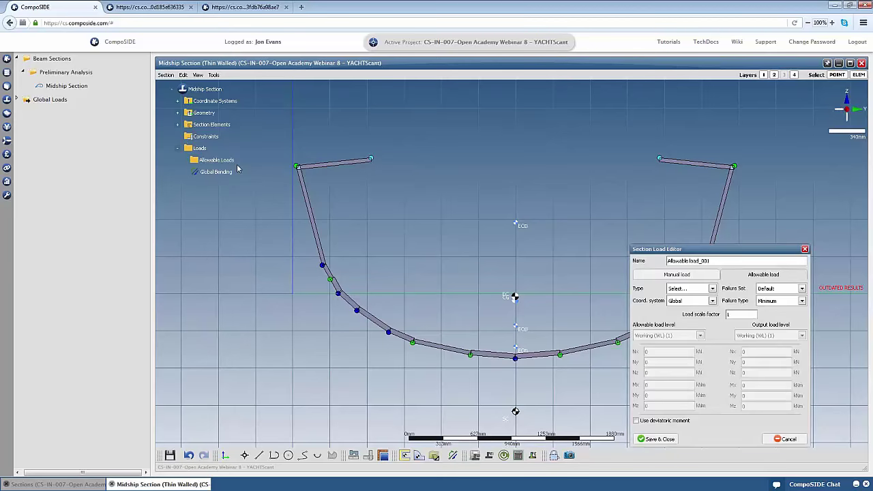
click(693, 289)
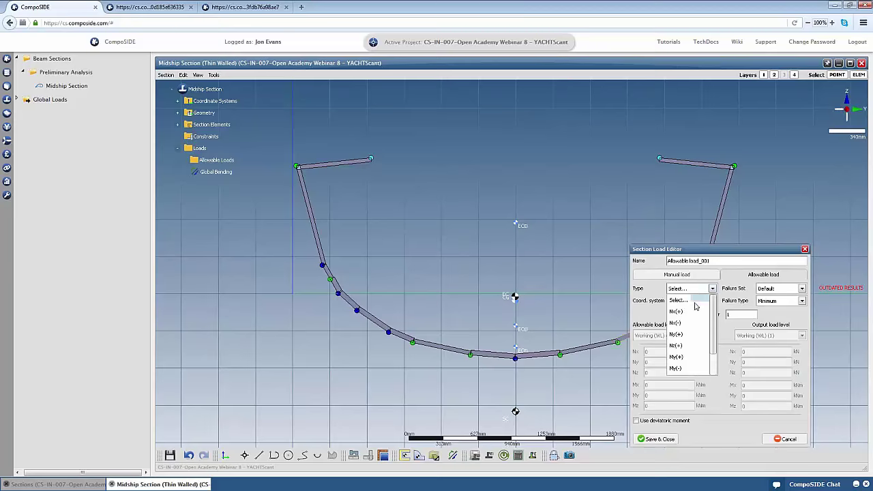
click(695, 358)
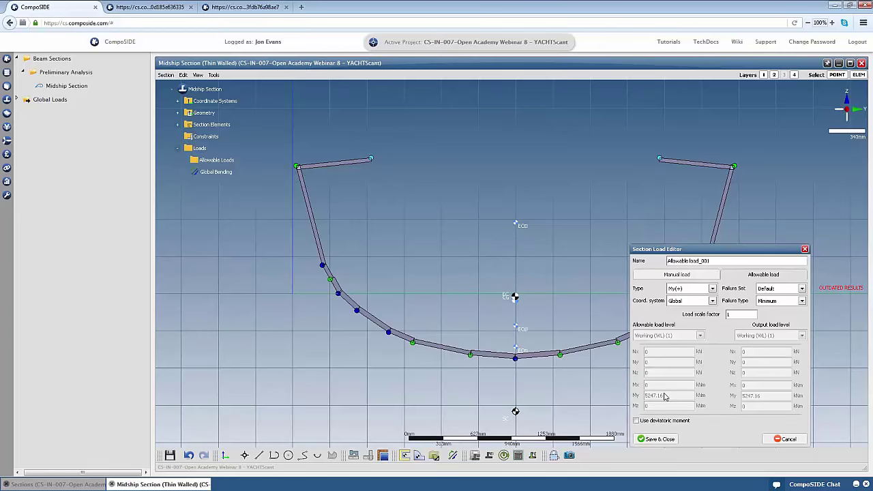
click(766, 440)
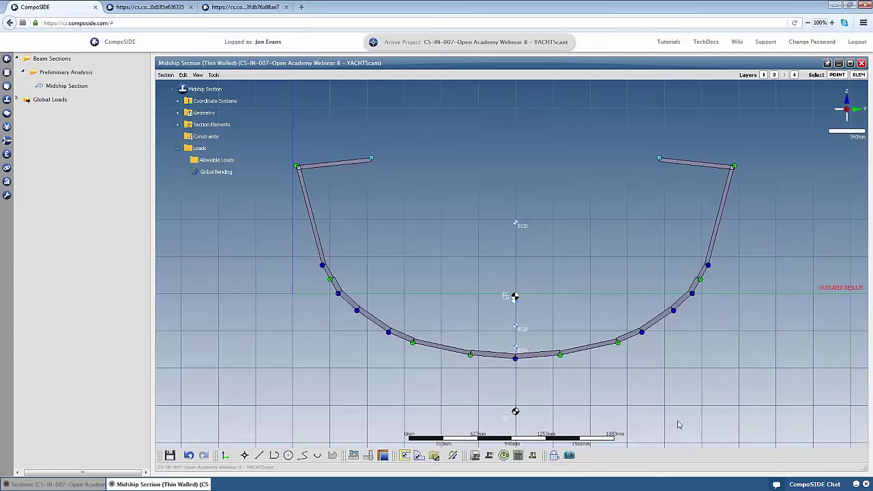
- Recalculate the Midship Section's properties and review its basic values relative to the Global Elastic Center
click(475, 455)
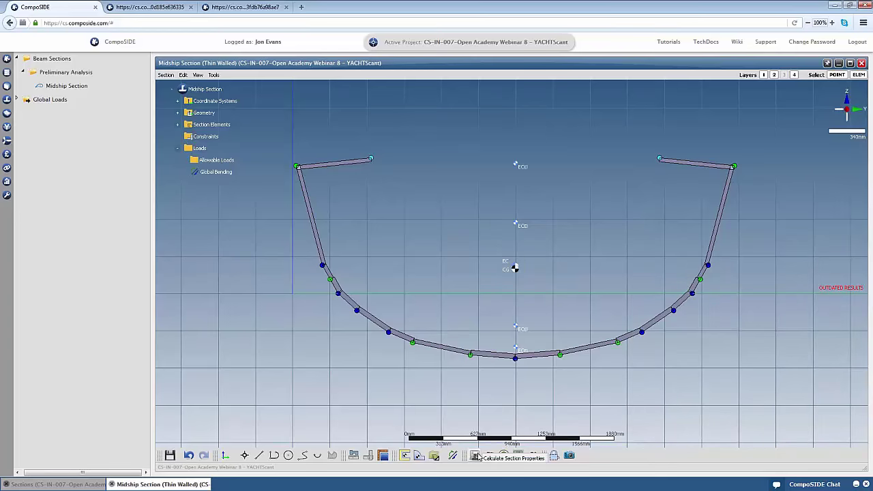
click(490, 456)
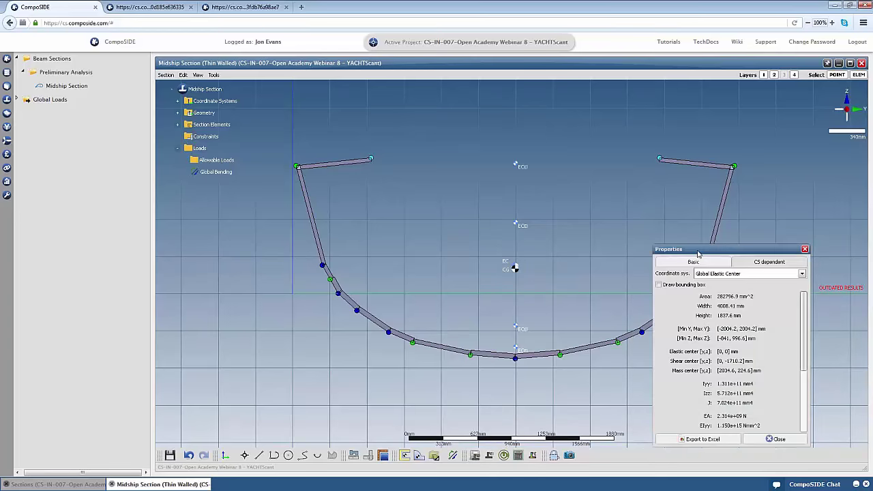
drag(700, 252, 539, 148)
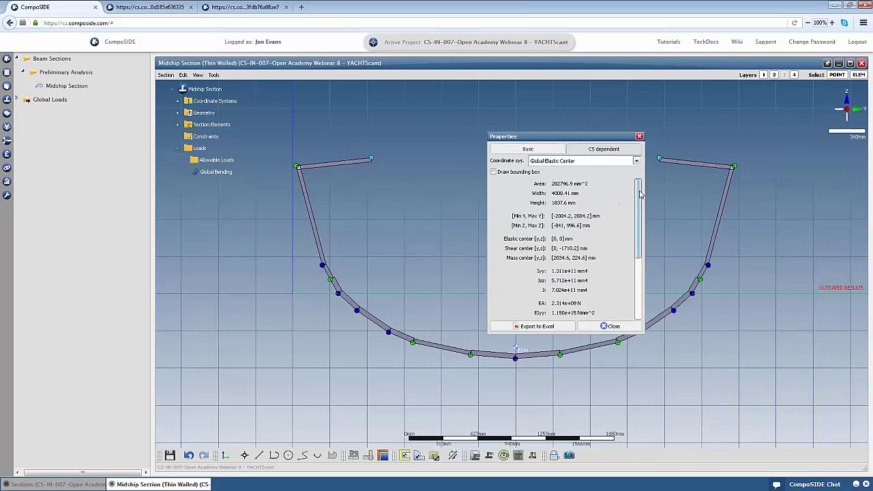
mouse_move(639, 201)
mouse_down()
mouse_move(643, 260)
mouse_move(643, 190)
mouse_up()
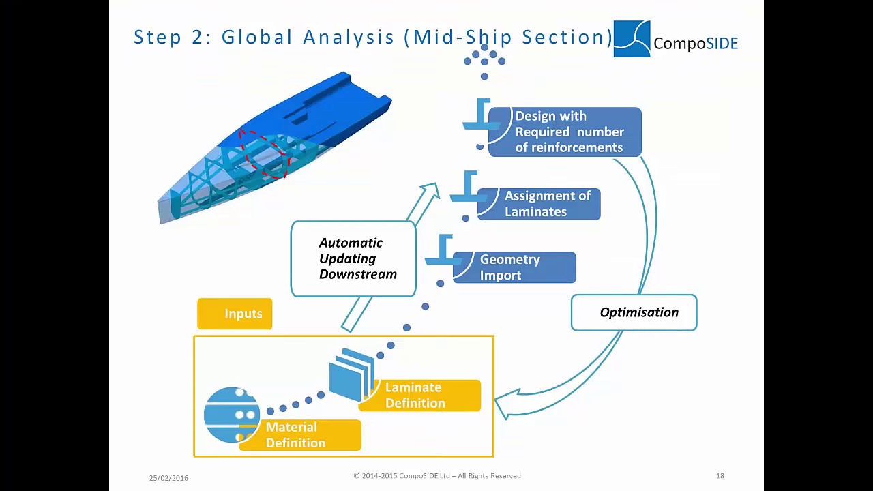
key(Right)
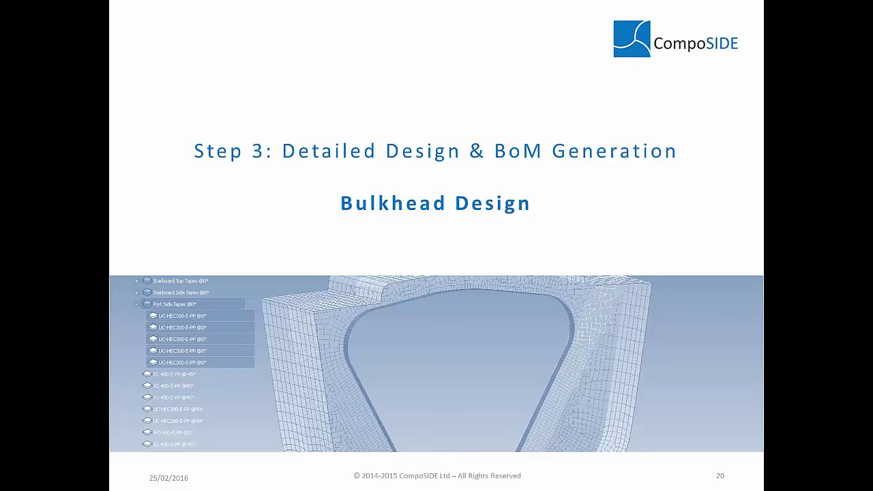
key(Right)
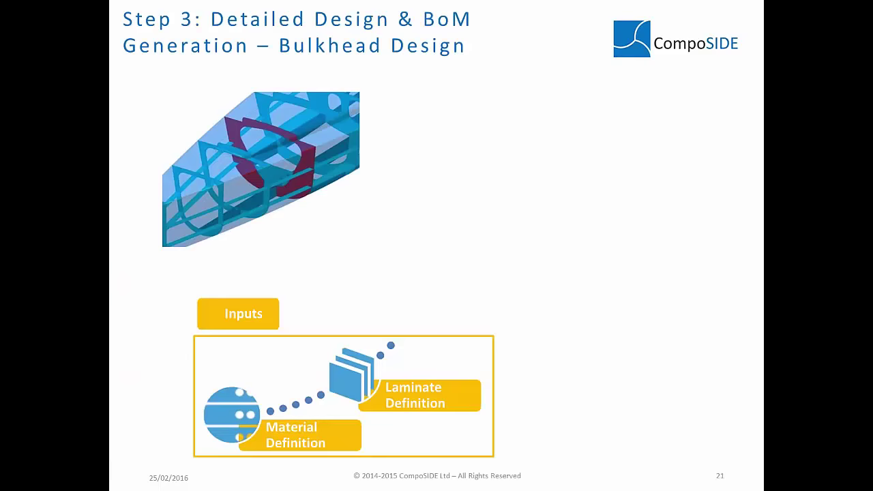
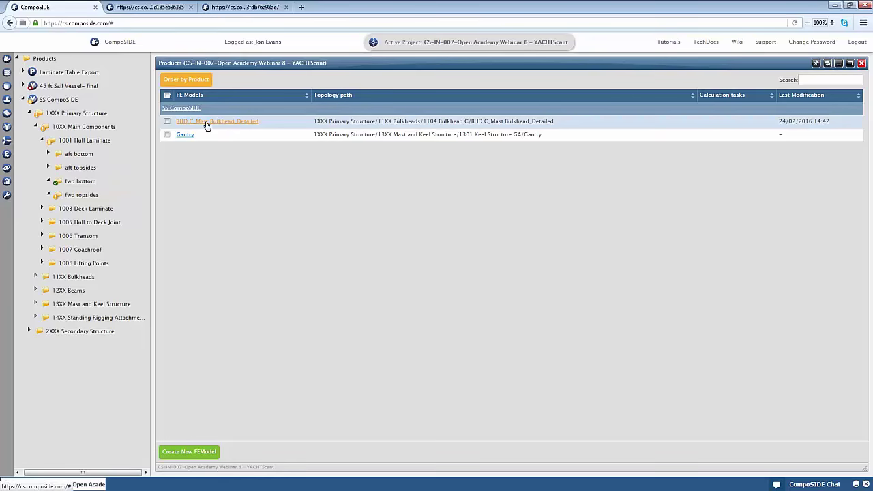
- Open the BHD C_Mast Bulkhead_Detailed FE model, check its geometry layer and mesh the bulkhead model
click(206, 122)
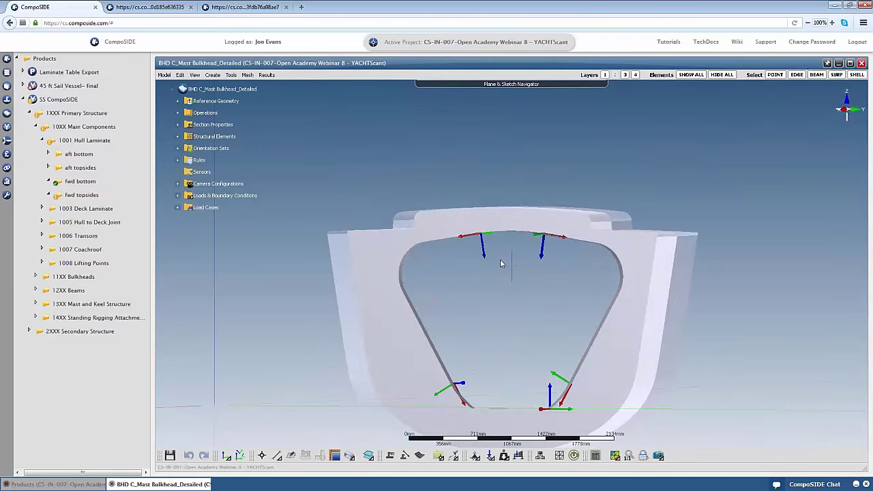
drag(501, 263, 481, 314)
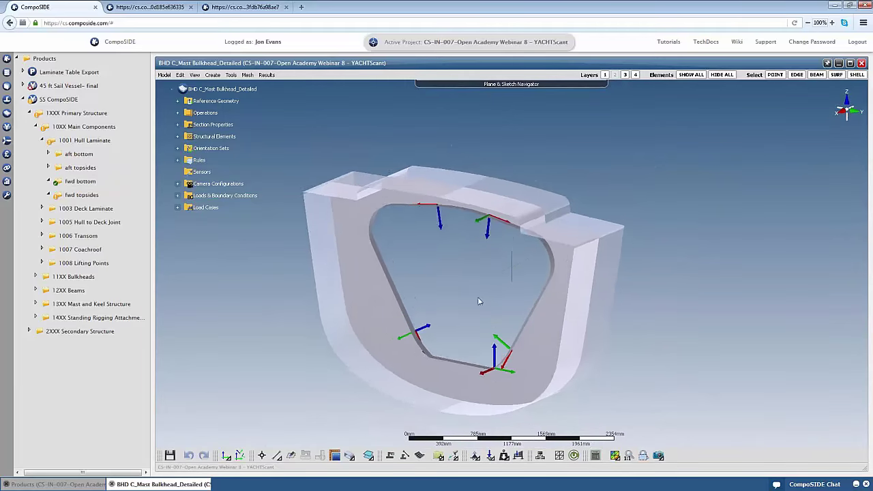
click(615, 75)
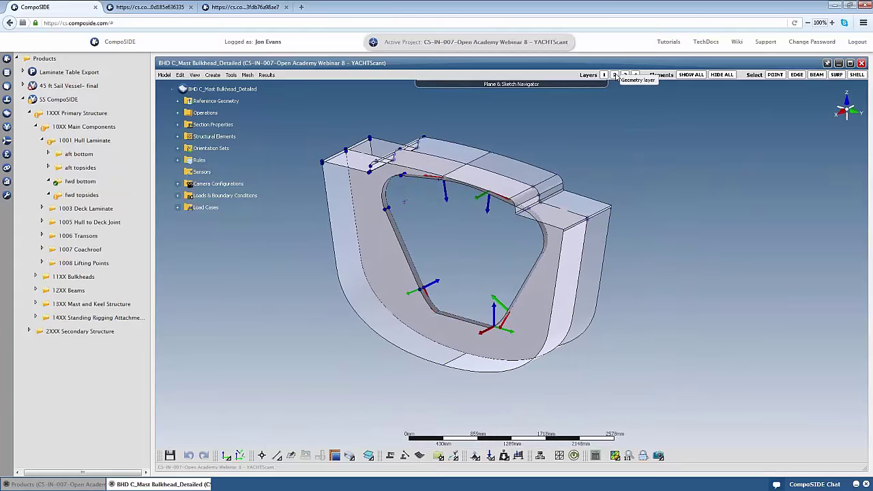
click(615, 75)
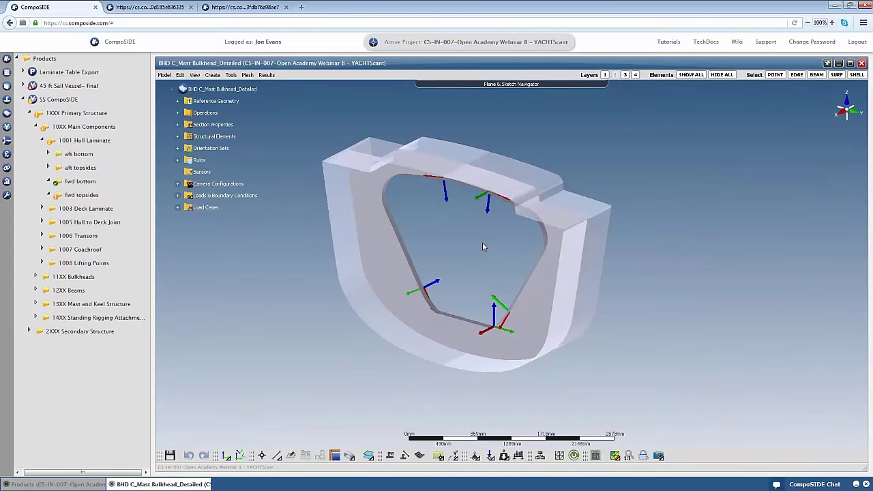
drag(482, 246, 486, 243)
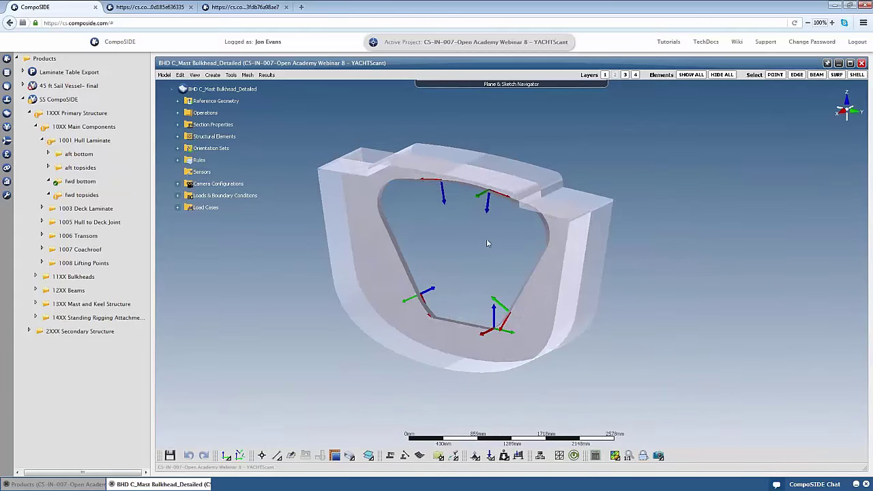
click(559, 457)
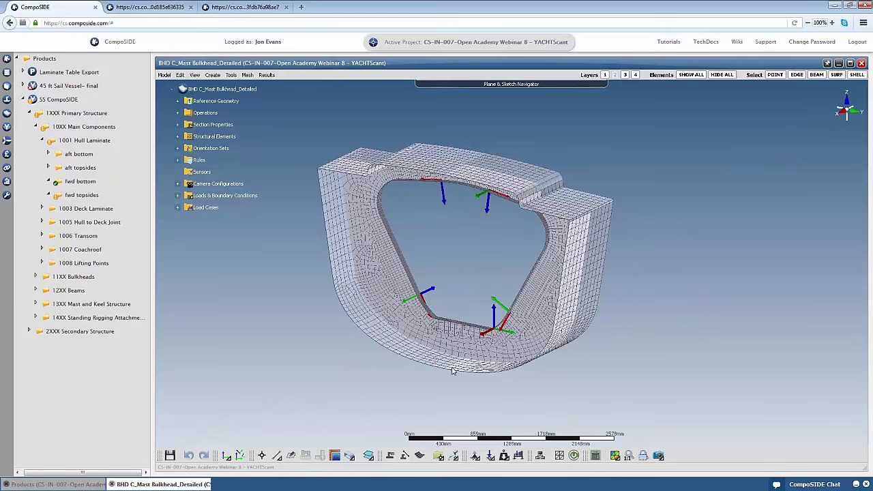
mouse_move(318, 329)
mouse_down()
mouse_move(334, 309)
mouse_move(327, 315)
mouse_up()
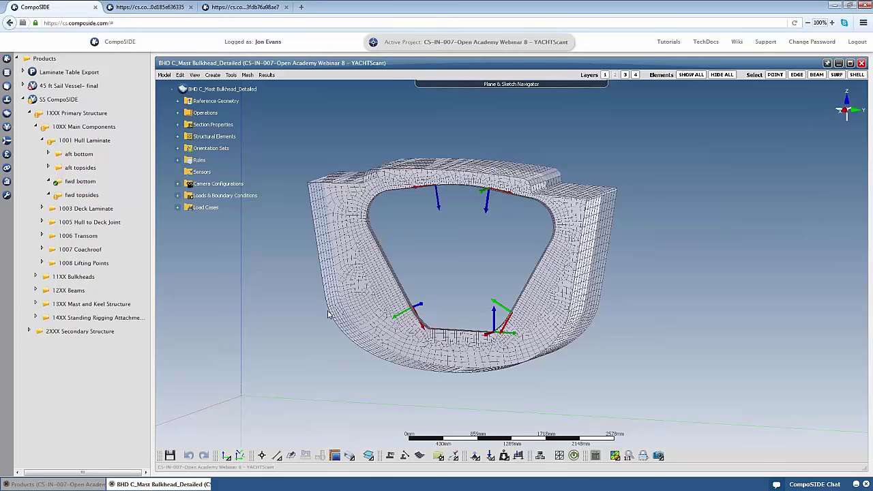
- Inspect the Bulkhead element's ply stack, examining the extent and fibre direction of the first Port Top Tapes and Starboard Side Tapes plies
click(178, 136)
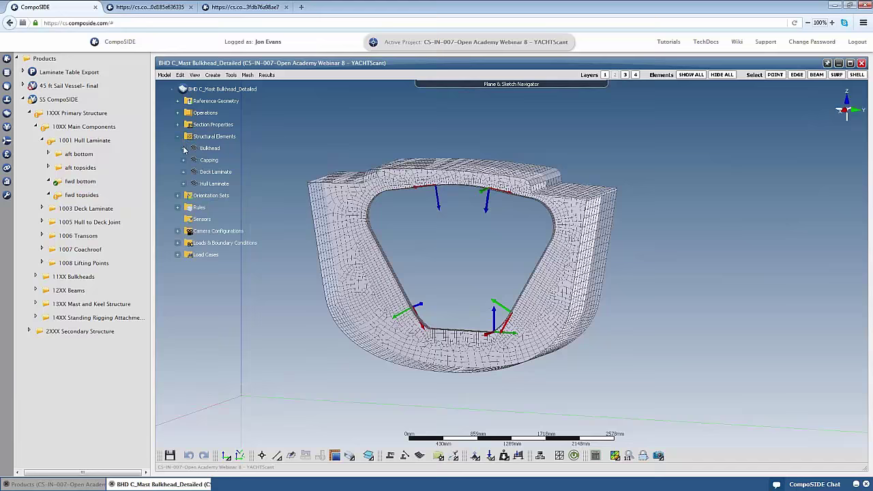
click(183, 148)
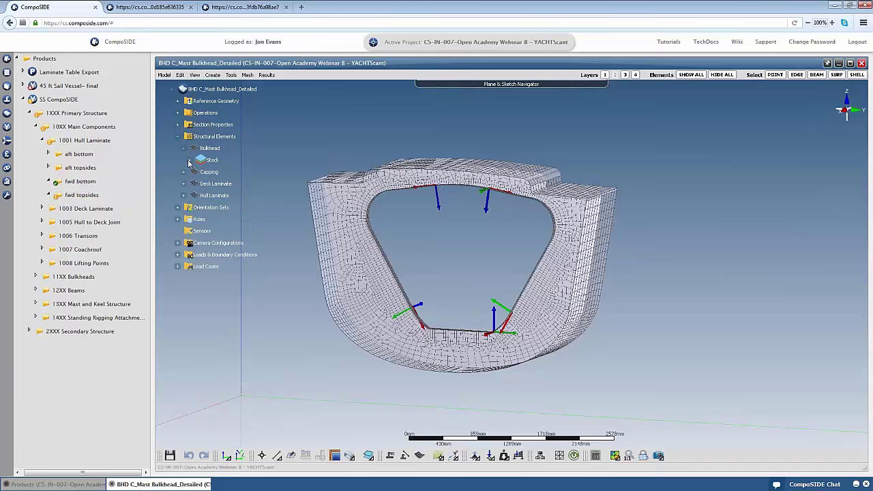
click(190, 161)
click(196, 173)
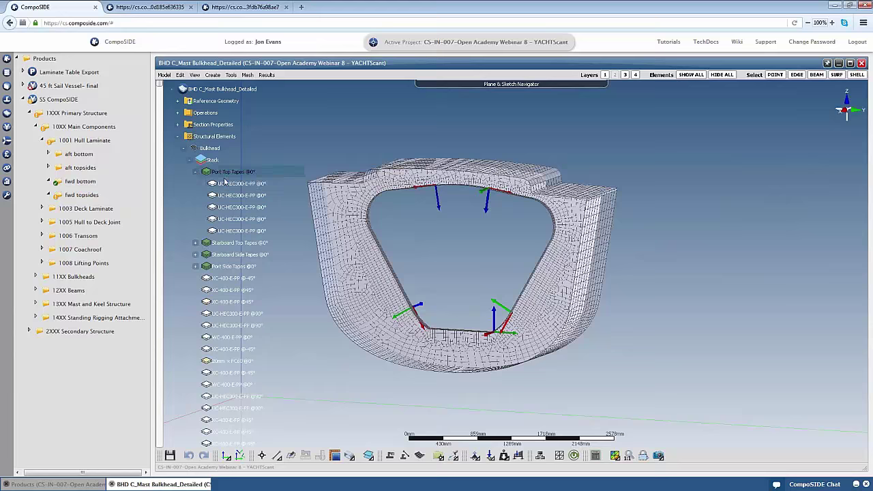
click(228, 184)
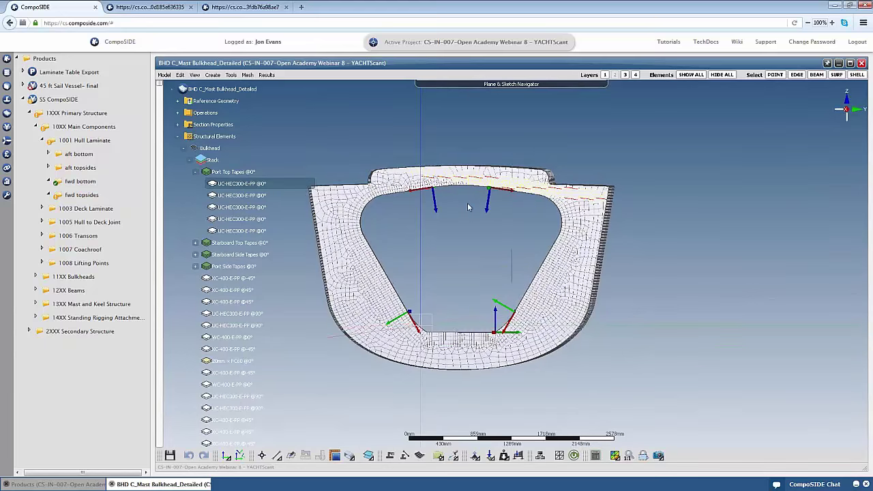
drag(576, 195, 321, 220)
click(195, 255)
click(240, 266)
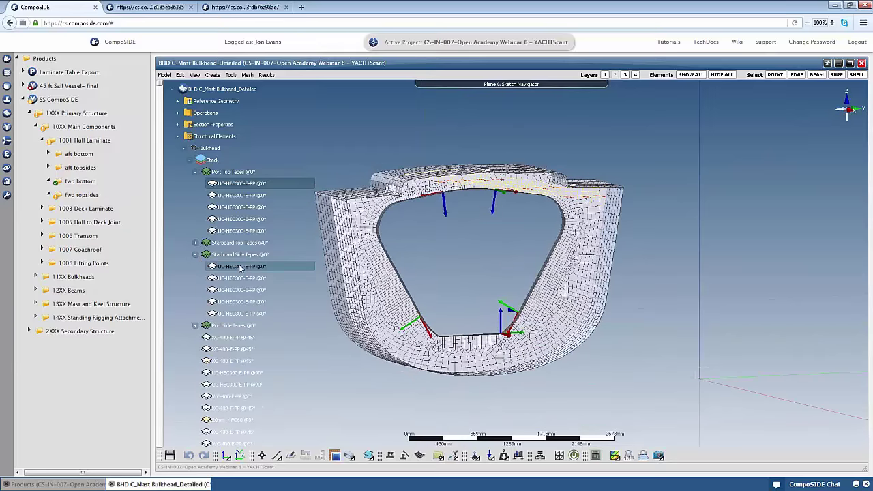
drag(400, 266, 400, 295)
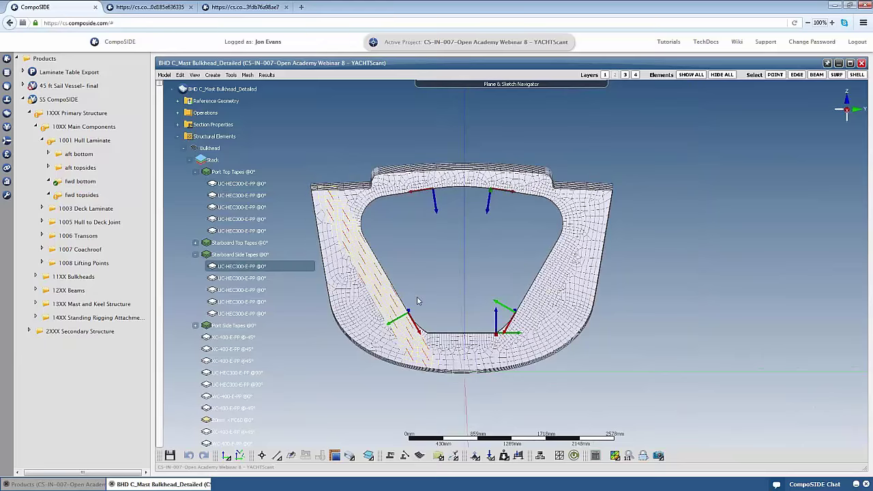
- Inspect the coverage and fibre direction of the Bulkhead stack's first XC-400-E-PP plies at -45° and 45°
click(195, 255)
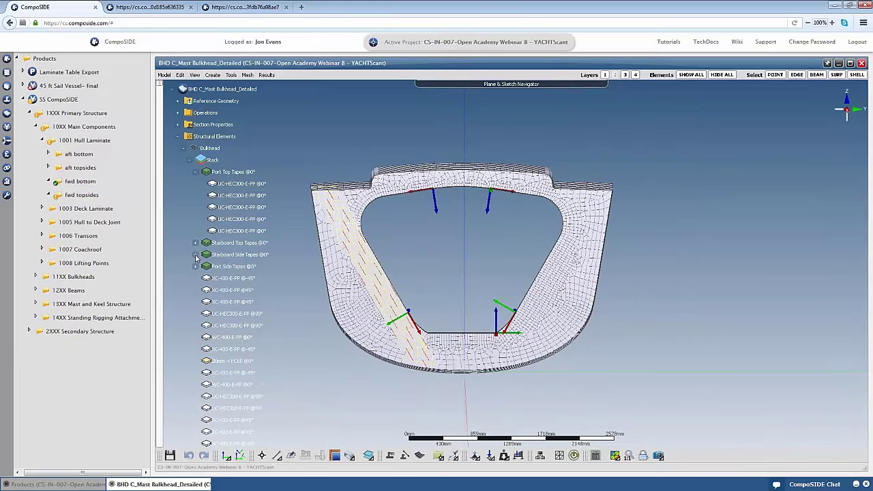
click(196, 172)
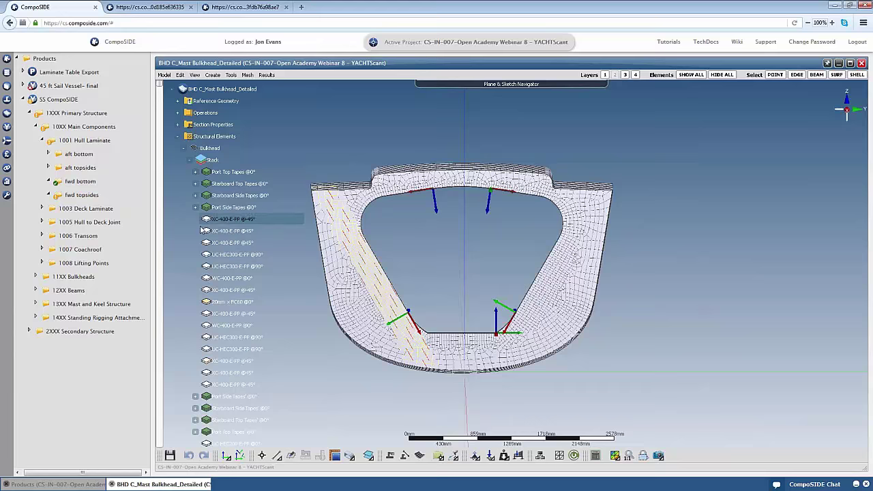
shift+click(231, 230)
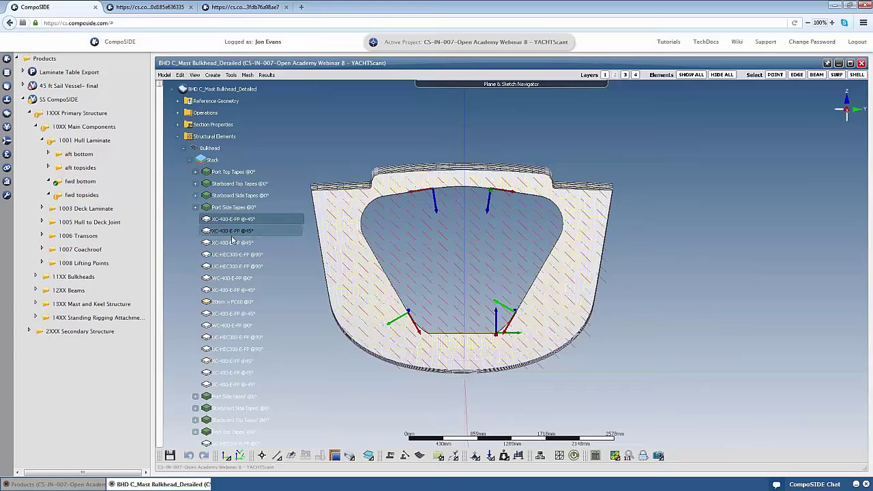
click(234, 230)
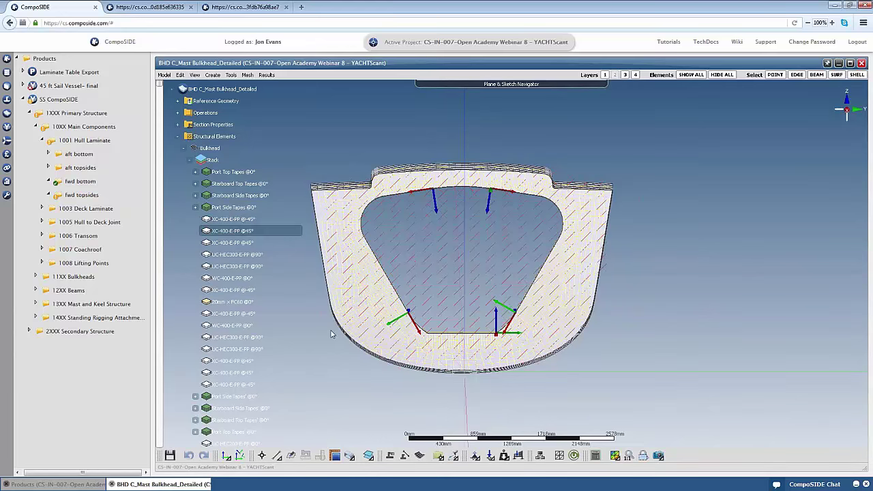
click(189, 160)
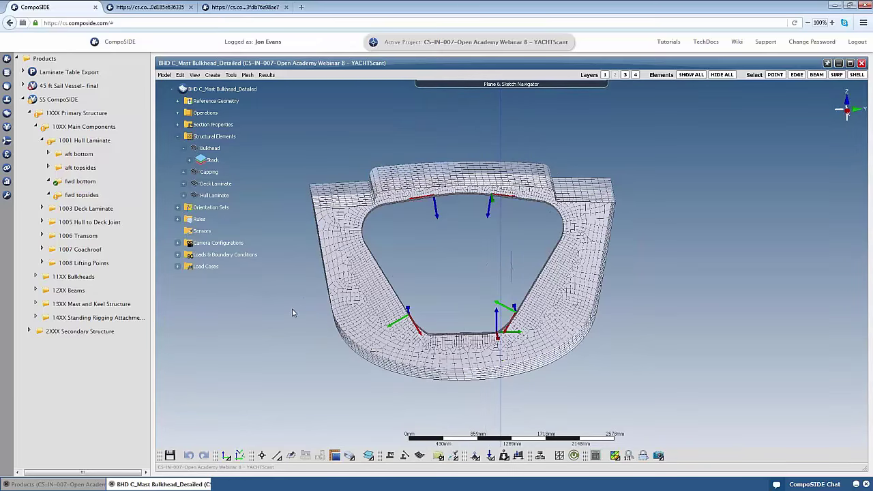
- Display the loads and constraints of the Mast Compression load case and calculate it
drag(306, 311, 342, 219)
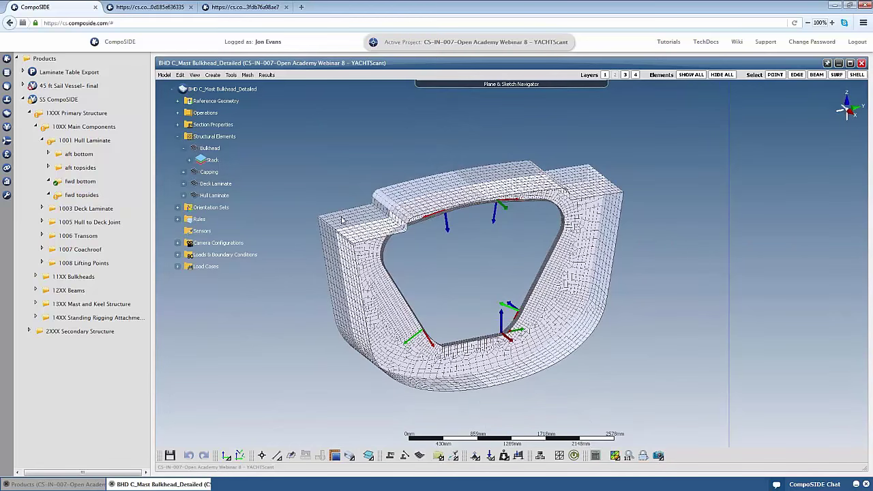
drag(405, 262, 444, 254)
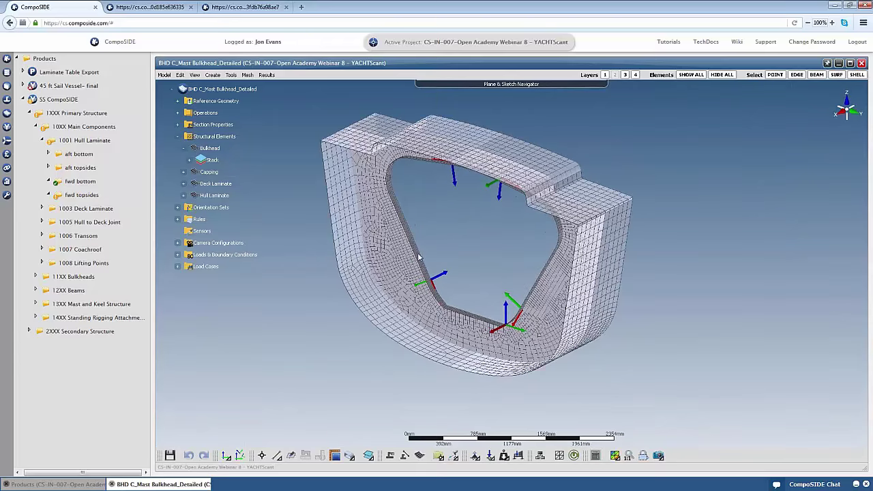
click(177, 268)
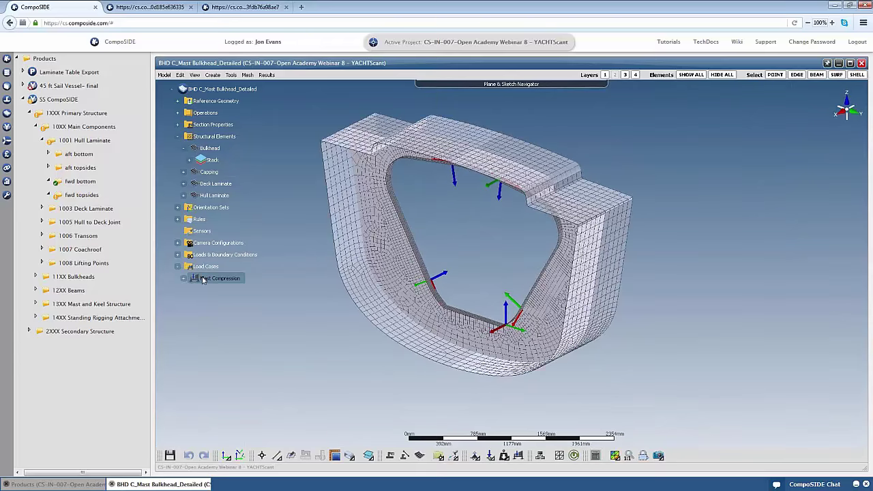
click(216, 278)
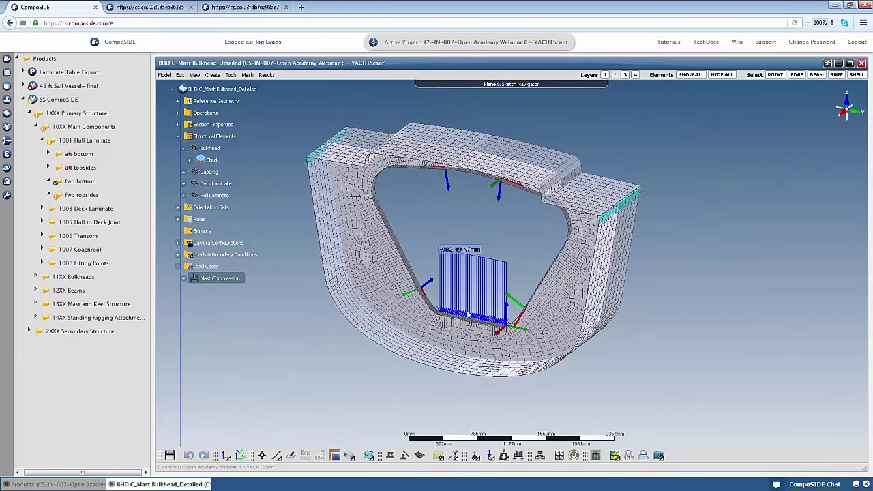
right_click(224, 279)
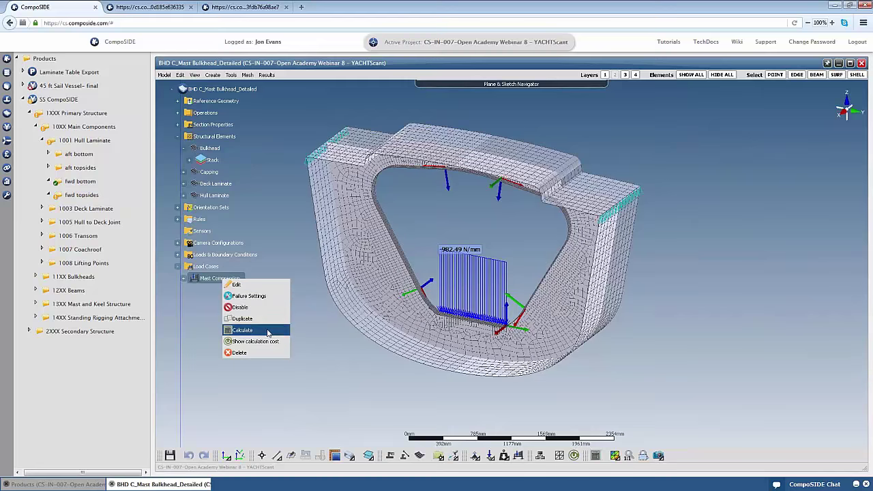
click(243, 331)
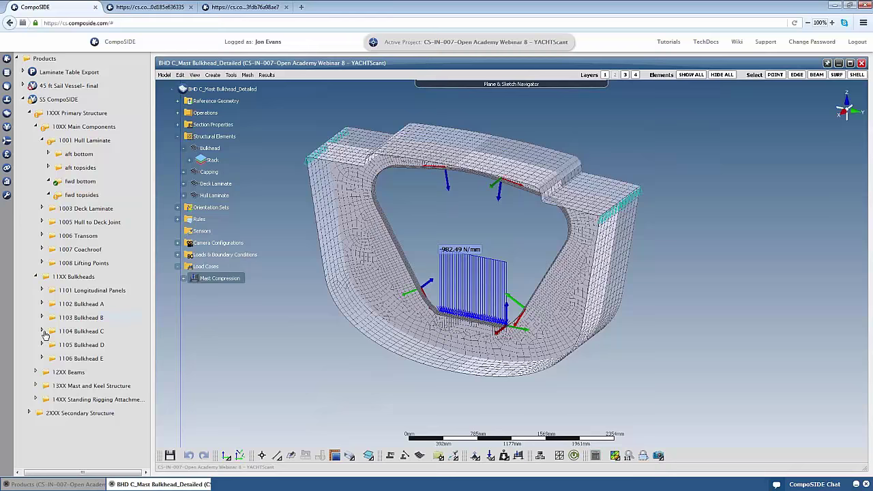
- Load the completed calculation results of BHD C_Mast Bulkhead_Detailed under 1104 Bulkhead C and examine the displacement plot
click(42, 332)
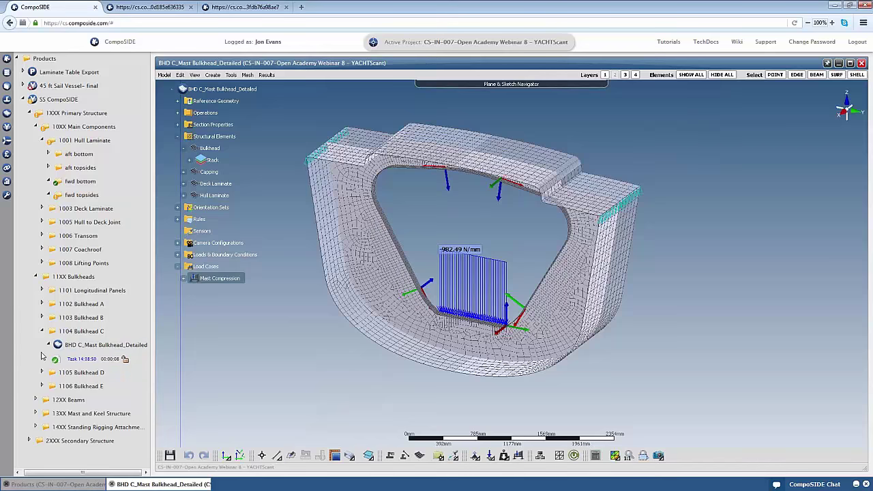
click(76, 361)
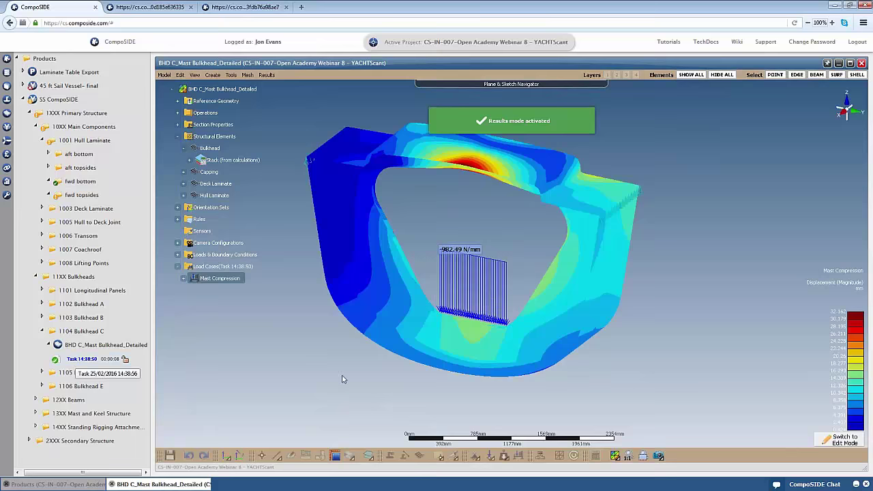
middle_drag(370, 352, 533, 334)
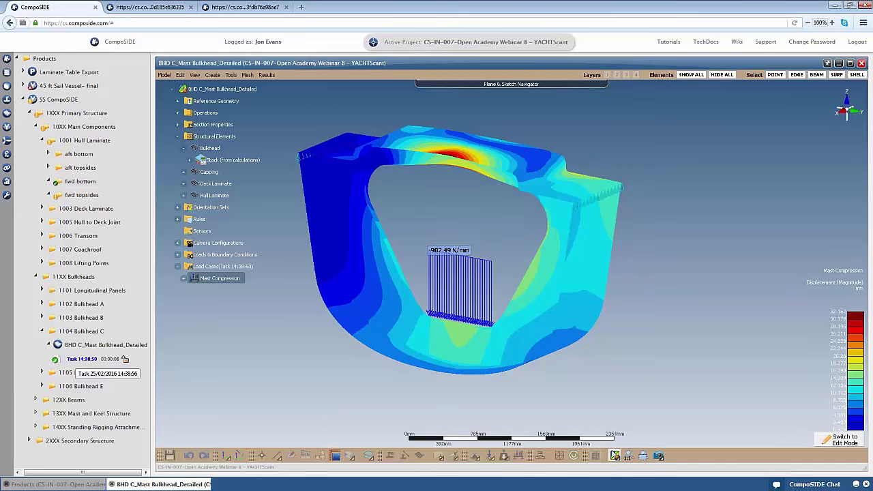
- Display the shell element strains (Membrane + Bending) in the ply coordinate system and examine them in the deck and hull laminates
click(614, 455)
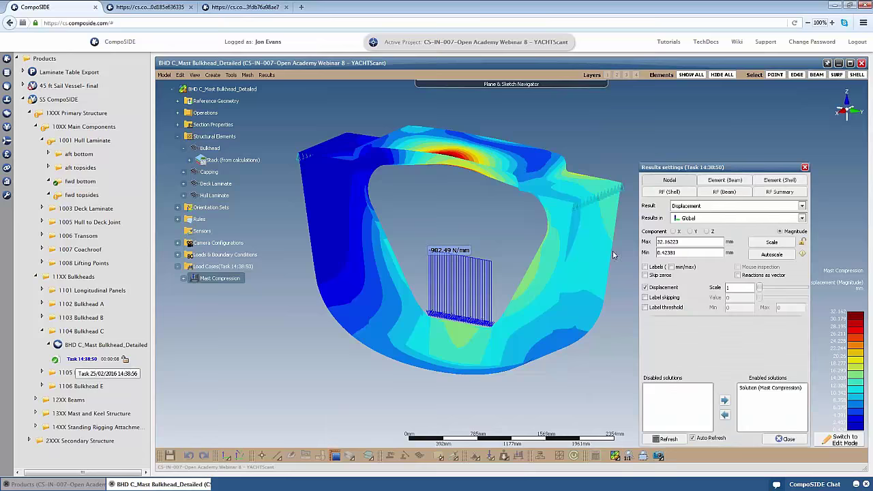
click(767, 183)
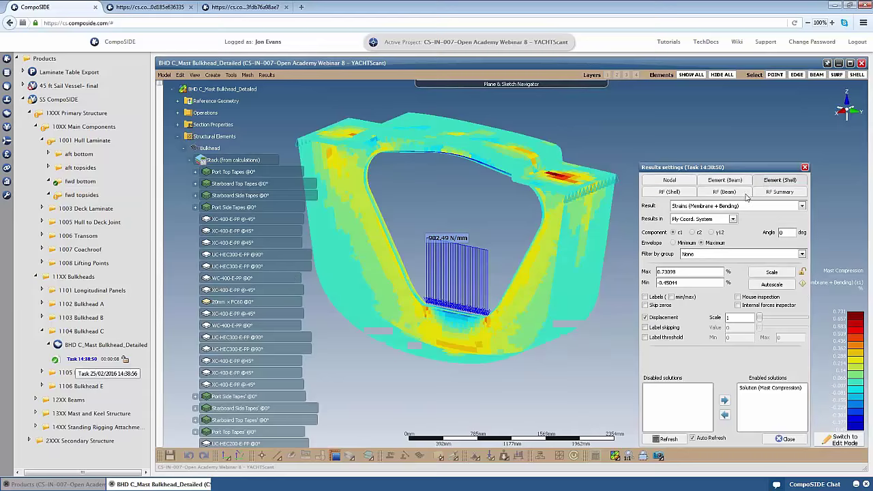
click(183, 148)
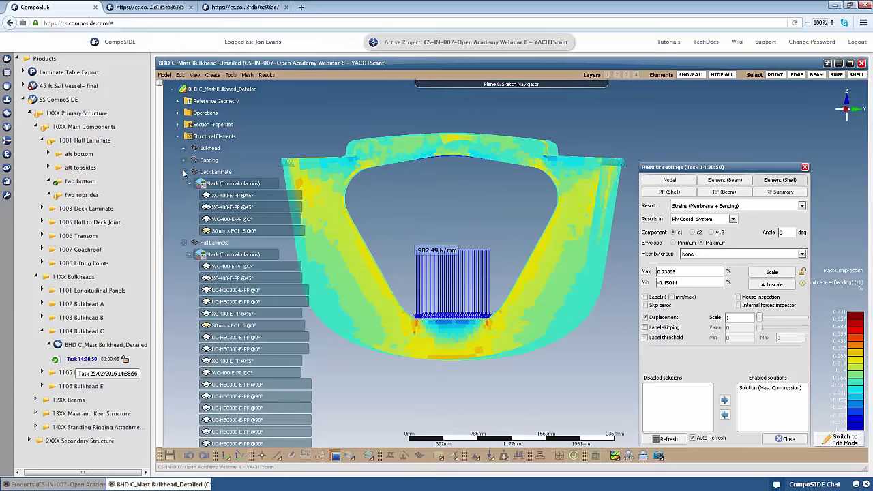
drag(383, 196, 575, 212)
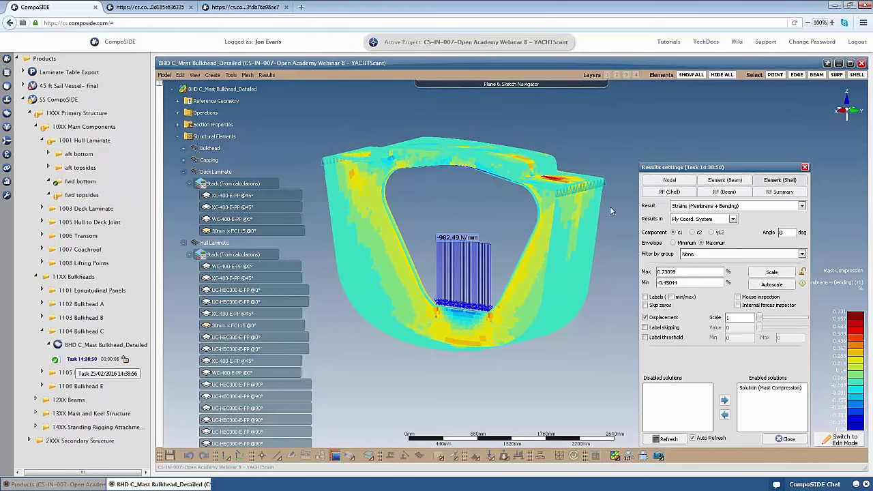
- Calculate the shell reserve factors, examine them for the Fibre failure type, and return the model to edit mode
click(669, 192)
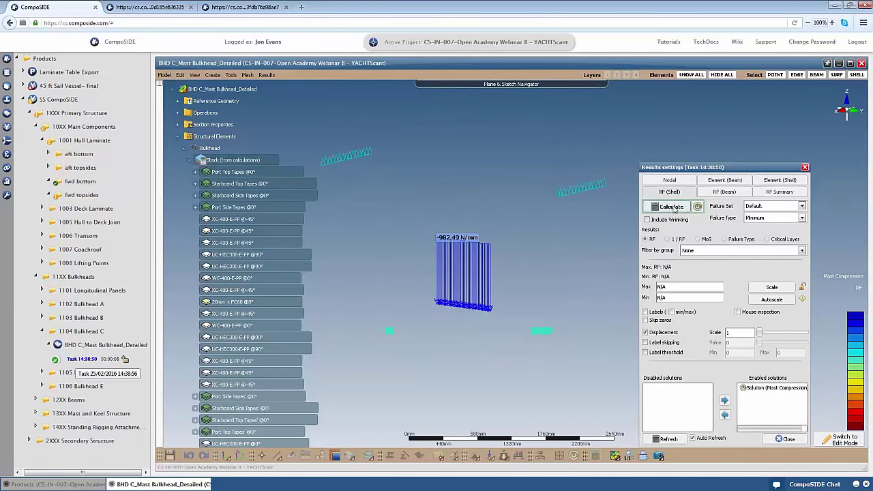
click(672, 208)
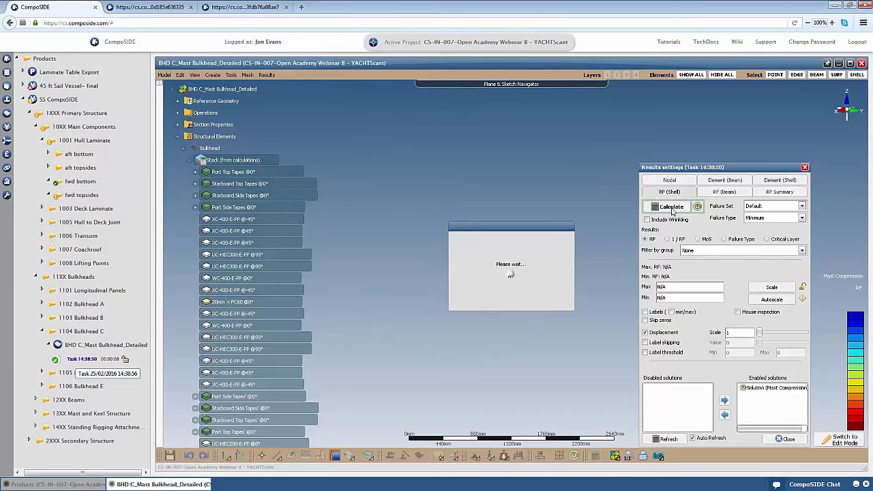
click(803, 217)
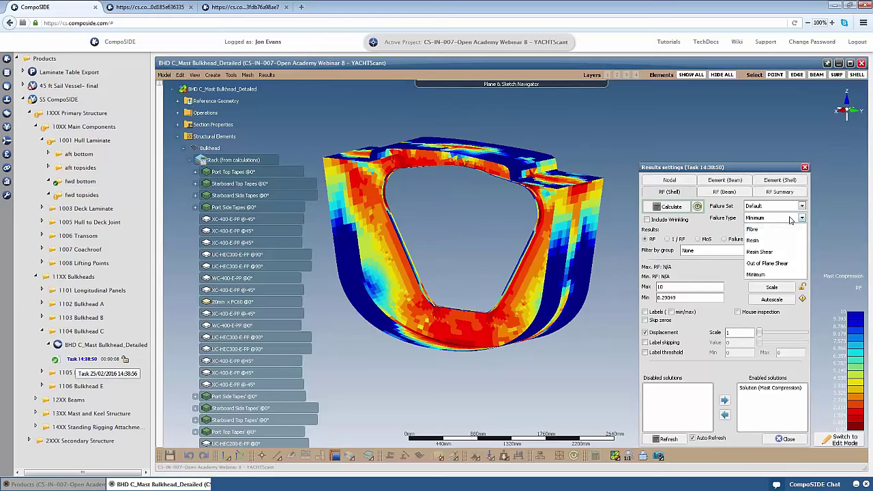
click(791, 231)
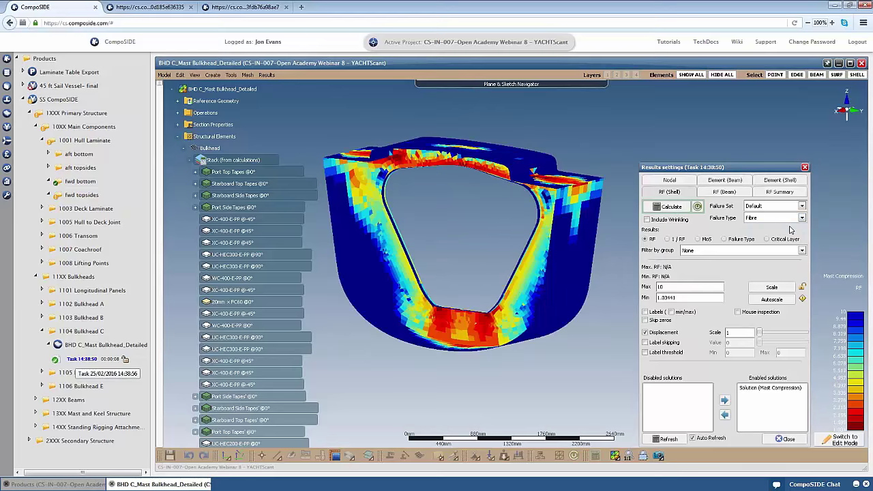
middle_drag(512, 304, 528, 289)
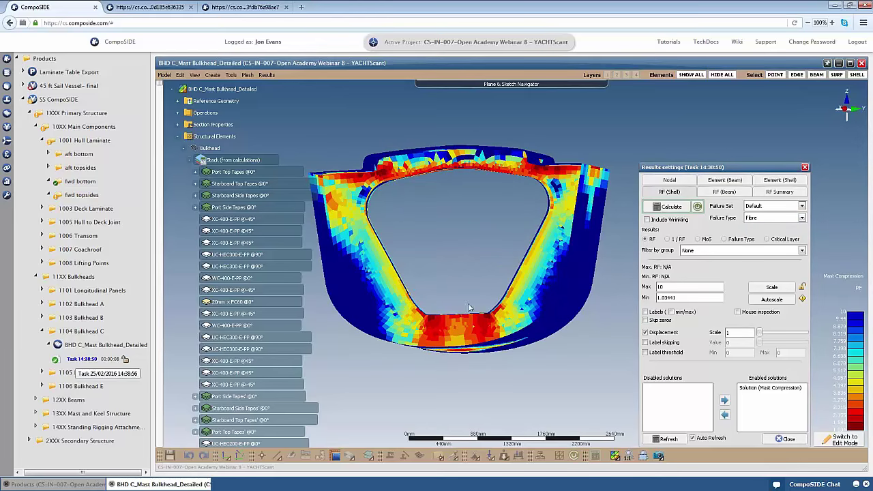
middle_drag(469, 304, 472, 336)
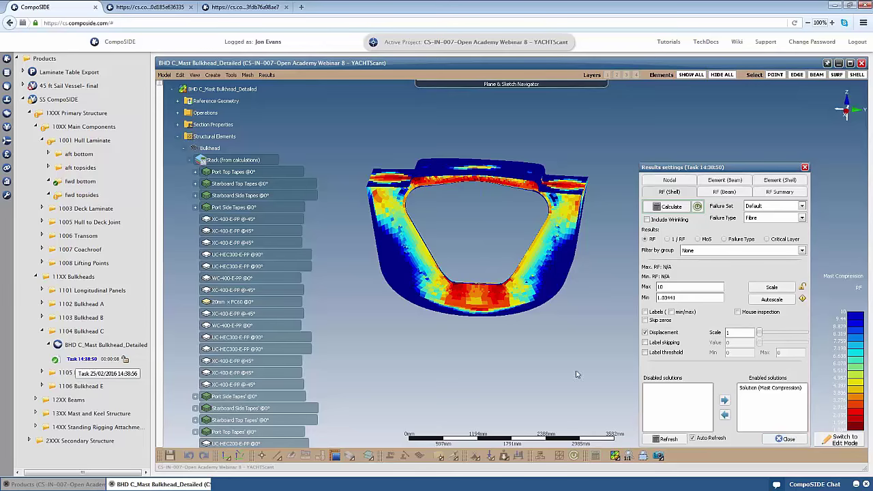
drag(558, 310, 546, 287)
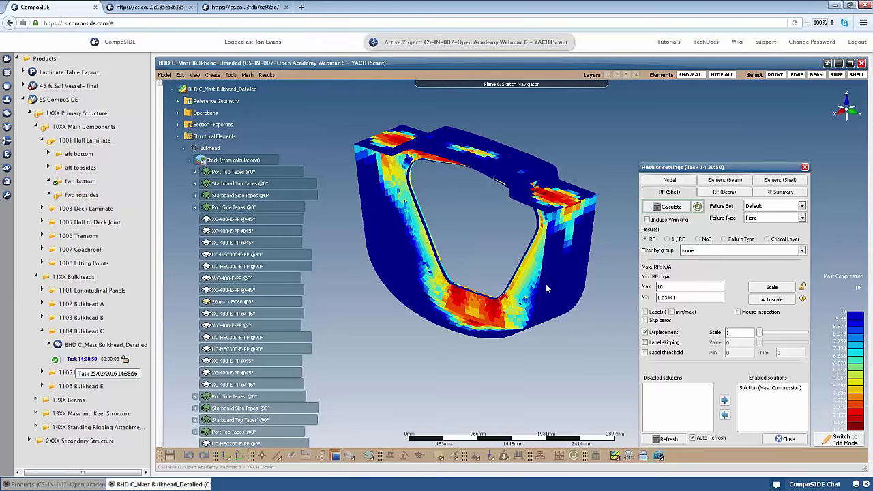
click(827, 440)
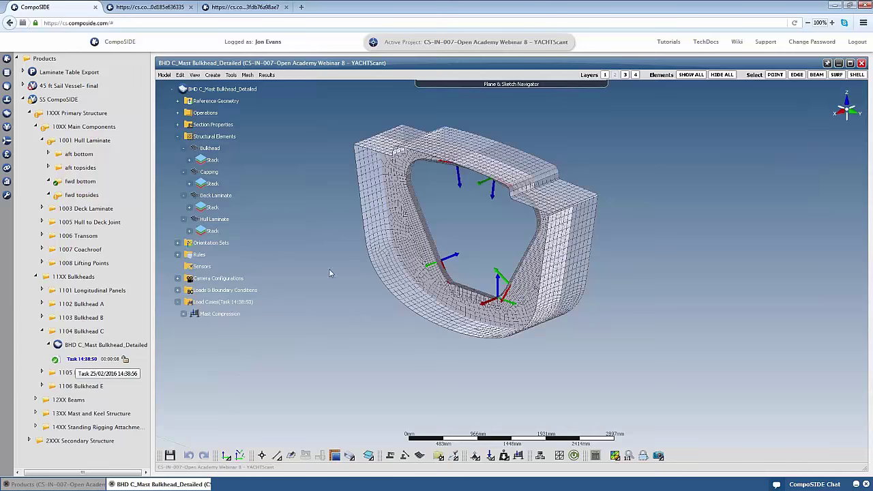
click(400, 229)
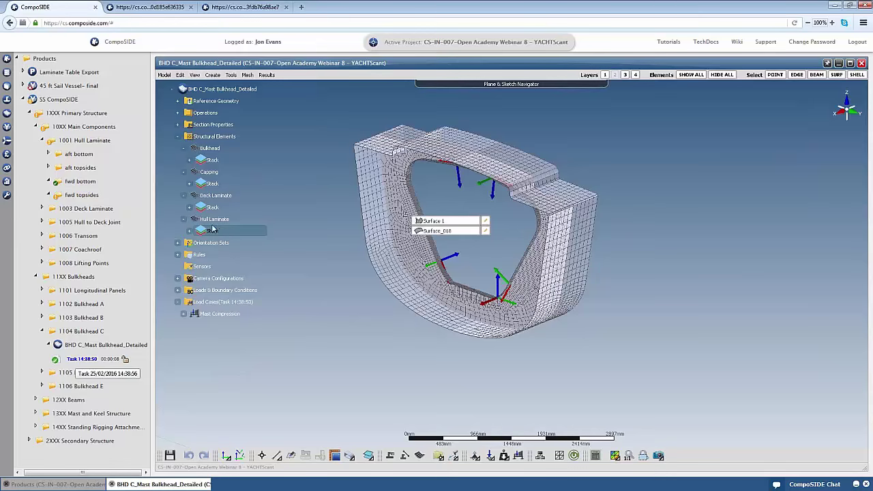
- Update the SS CompoSIDE bill of materials and open the BoM summary of BHD C_Mast Bulkhead_Detailed under 1104 Bulkhead C
click(7, 157)
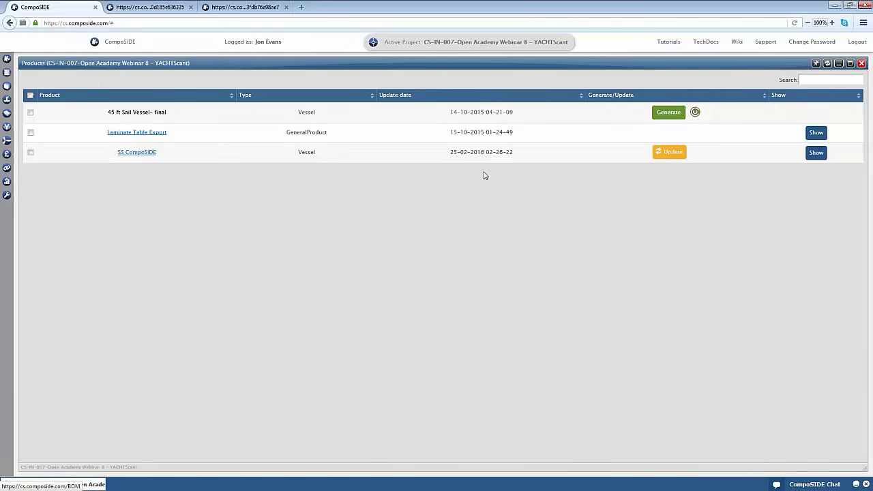
click(673, 152)
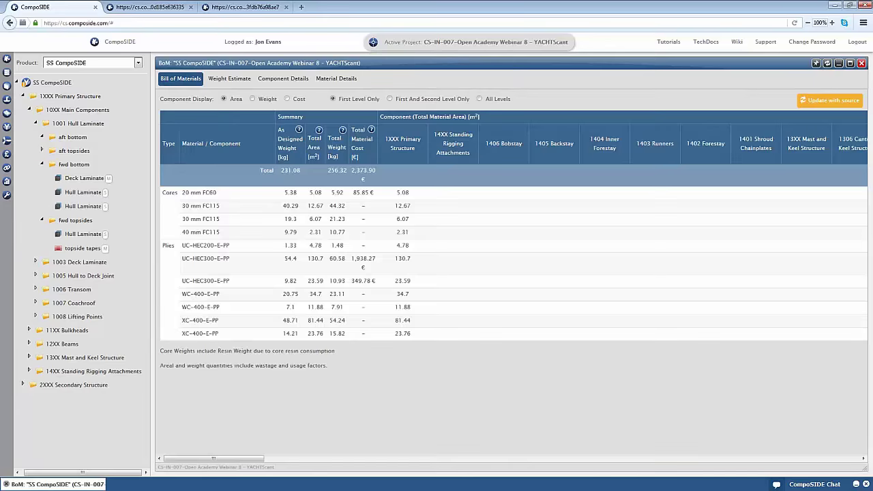
click(29, 330)
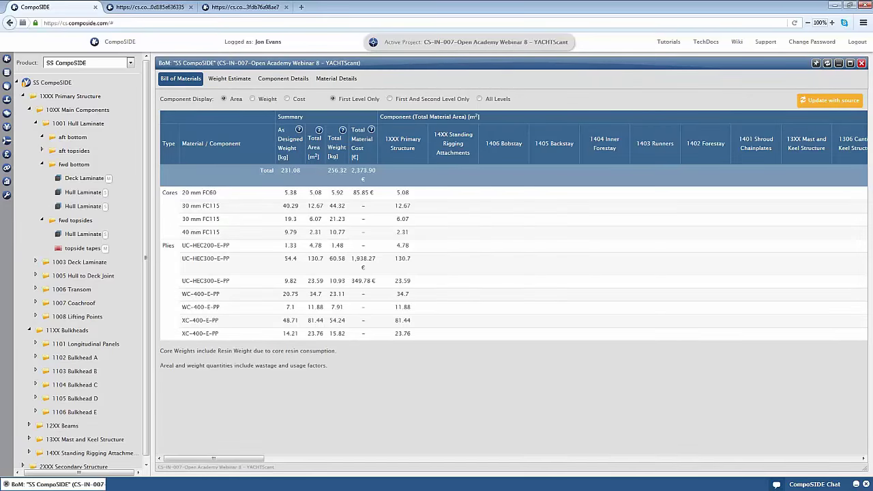
scroll(30, 332, down, 1)
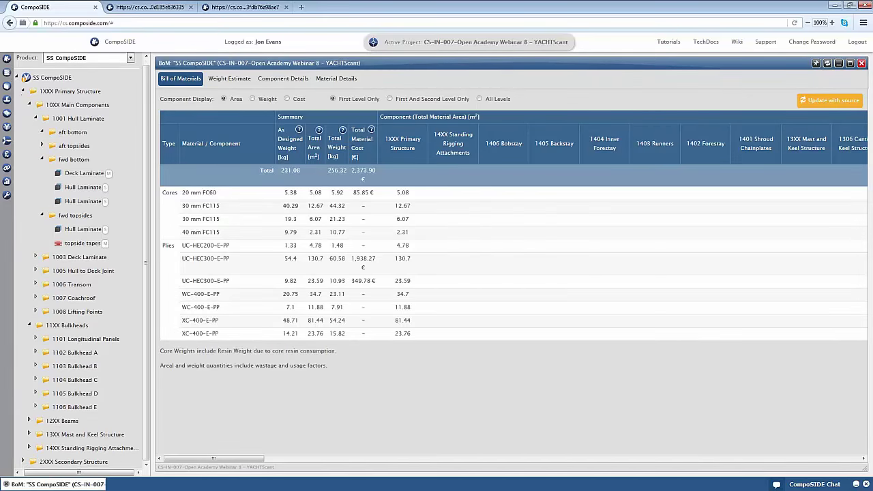
click(35, 379)
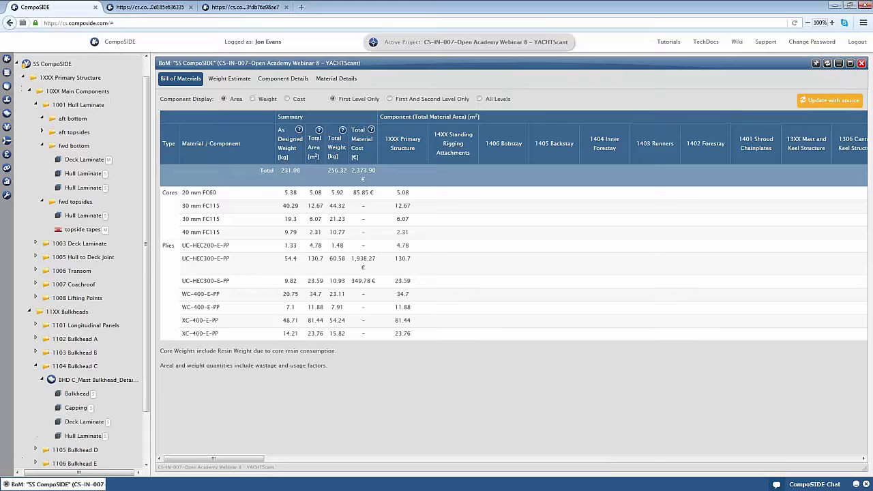
scroll(81, 339, down, 3)
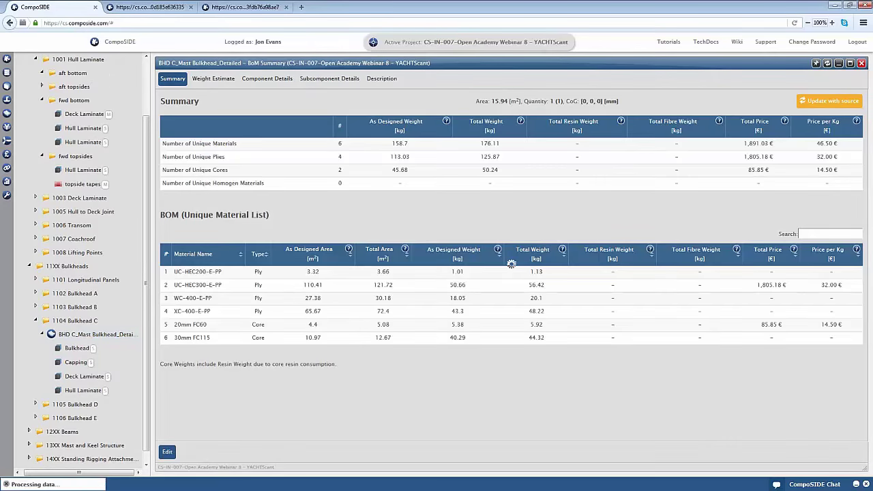
- Review the detailed mast bulkhead's weight estimate and the part weights in its subcomponent details
click(213, 80)
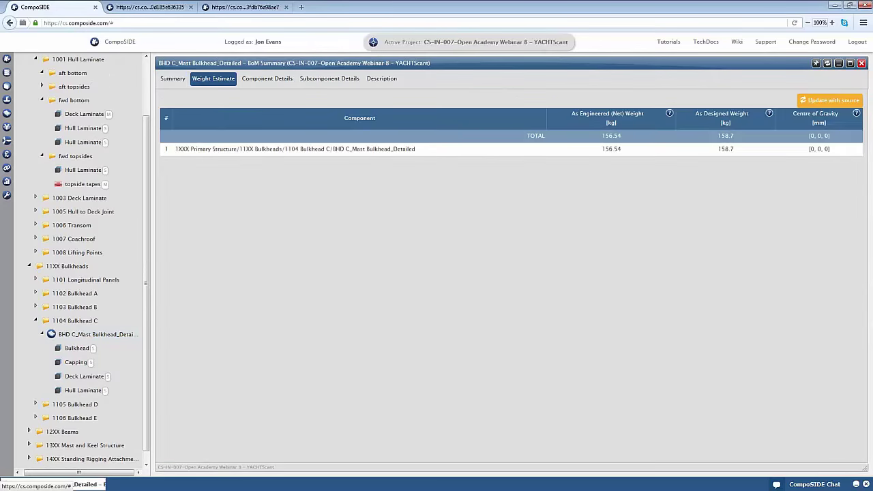
click(251, 80)
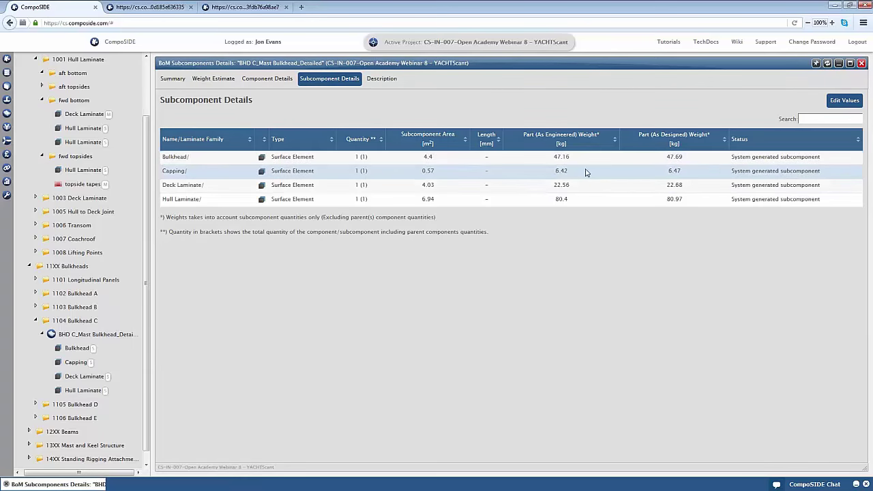
click(184, 78)
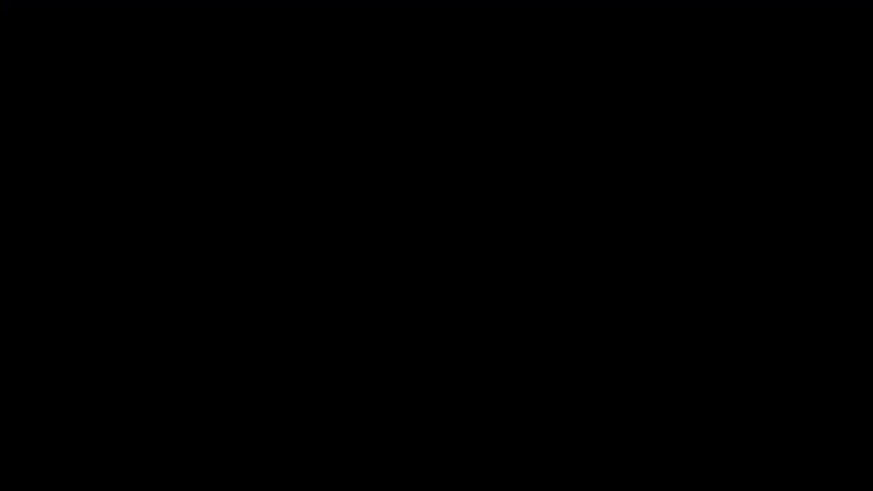
key(Right)
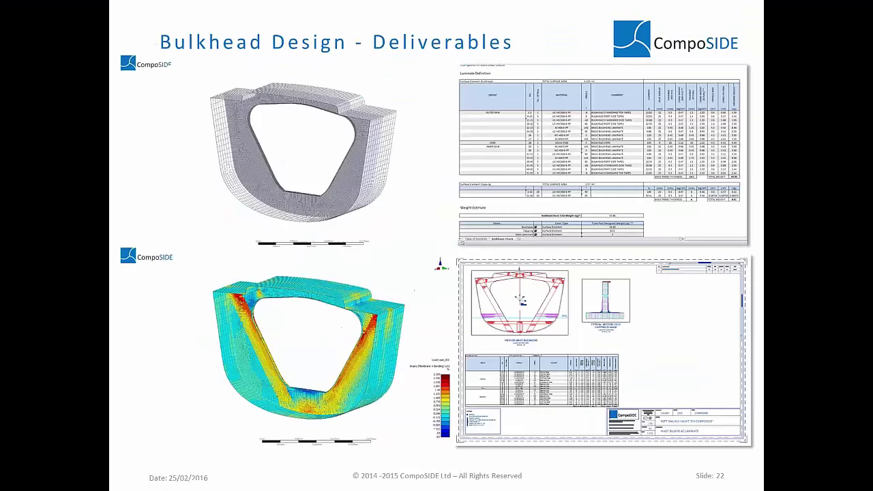